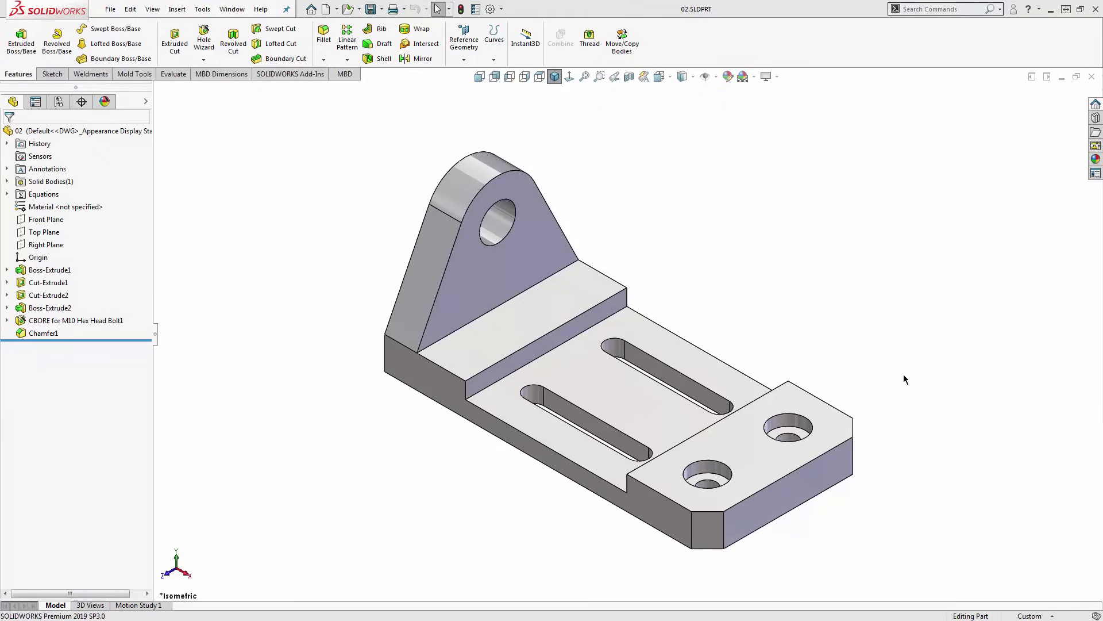
# Orbit the finished bracket, then return it to the standard isometric view.
pyautogui.moveTo(680, 327); pyautogui.dragTo(764, 301, button='middle')
pyautogui.hotkey('ctrl', '7')
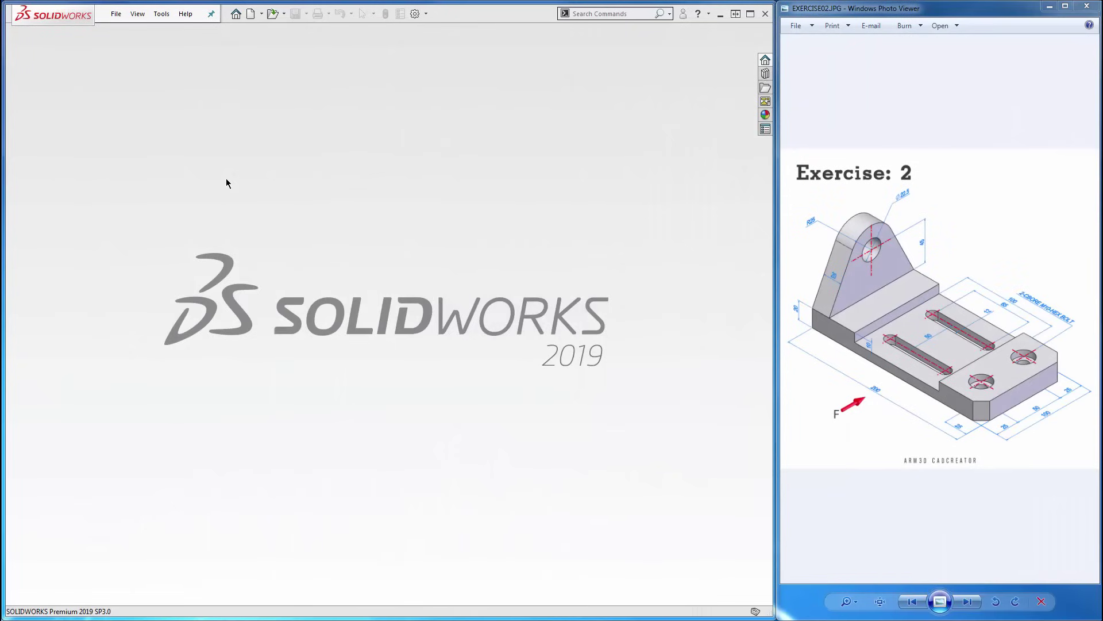
# Create a new blank part from the Part template and show the view orientation choices.
pyautogui.click(251, 14)
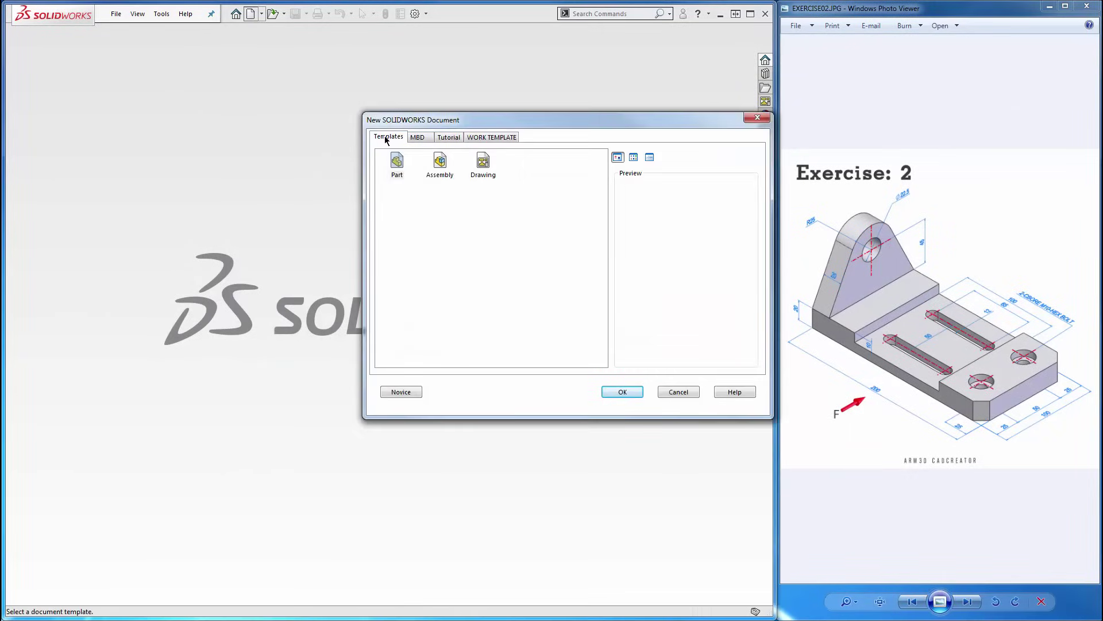
pyautogui.click(401, 167)
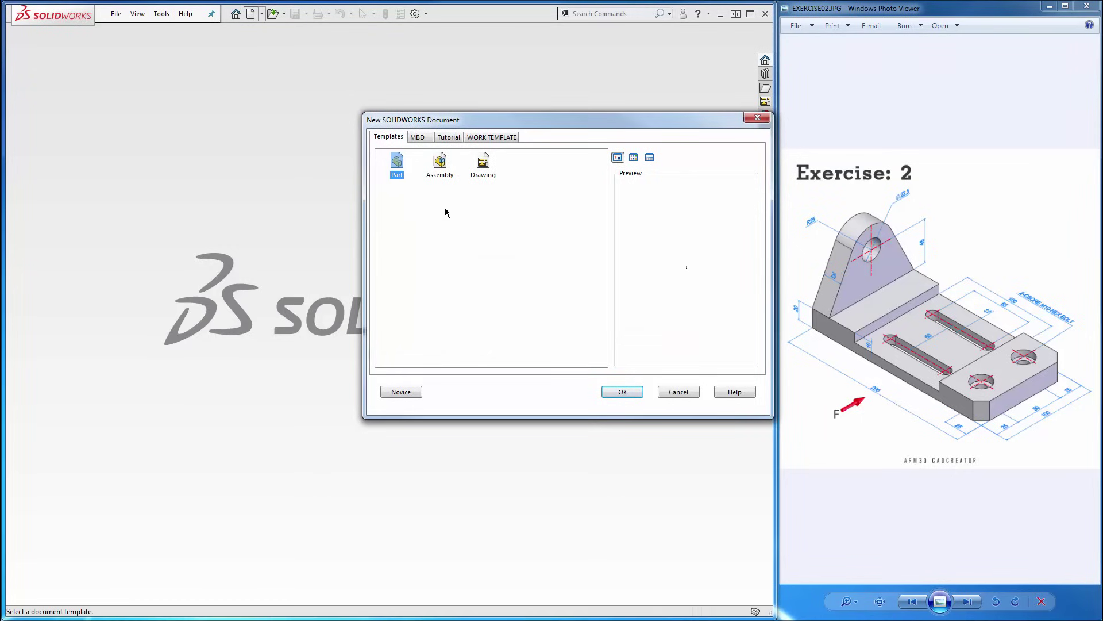
pyautogui.click(638, 391)
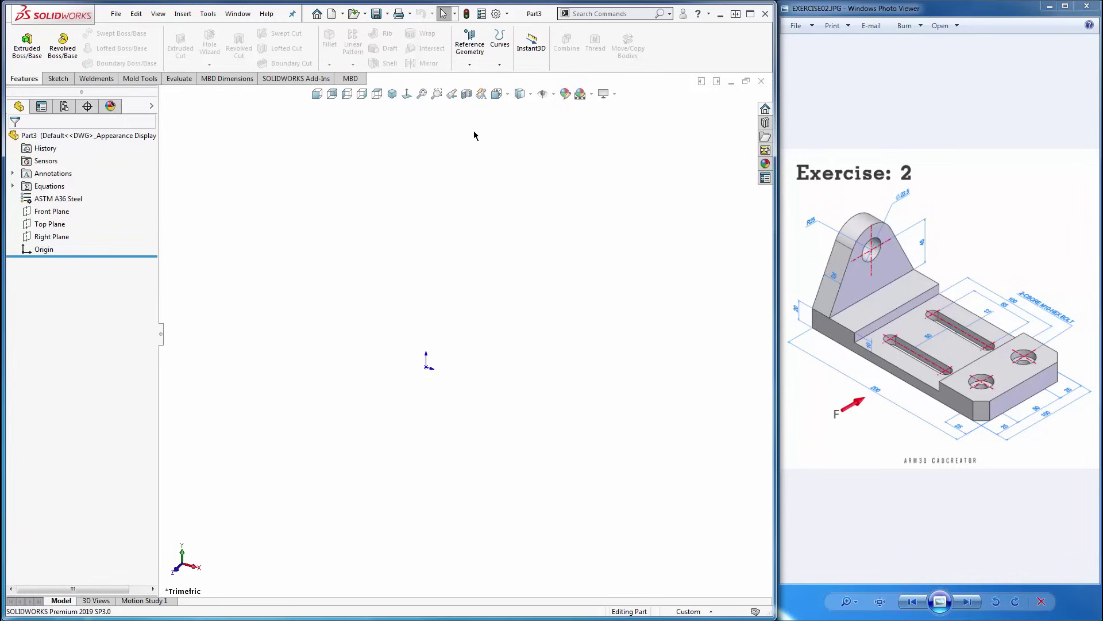
pyautogui.click(497, 94)
pyautogui.rightClick(653, 49)
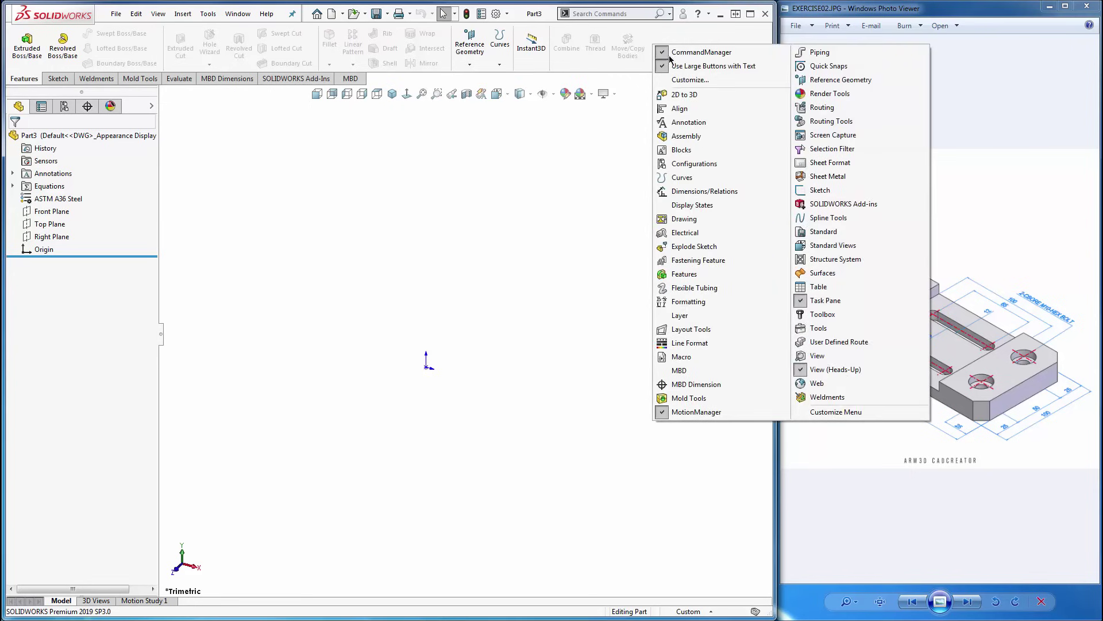
pyautogui.click(713, 86)
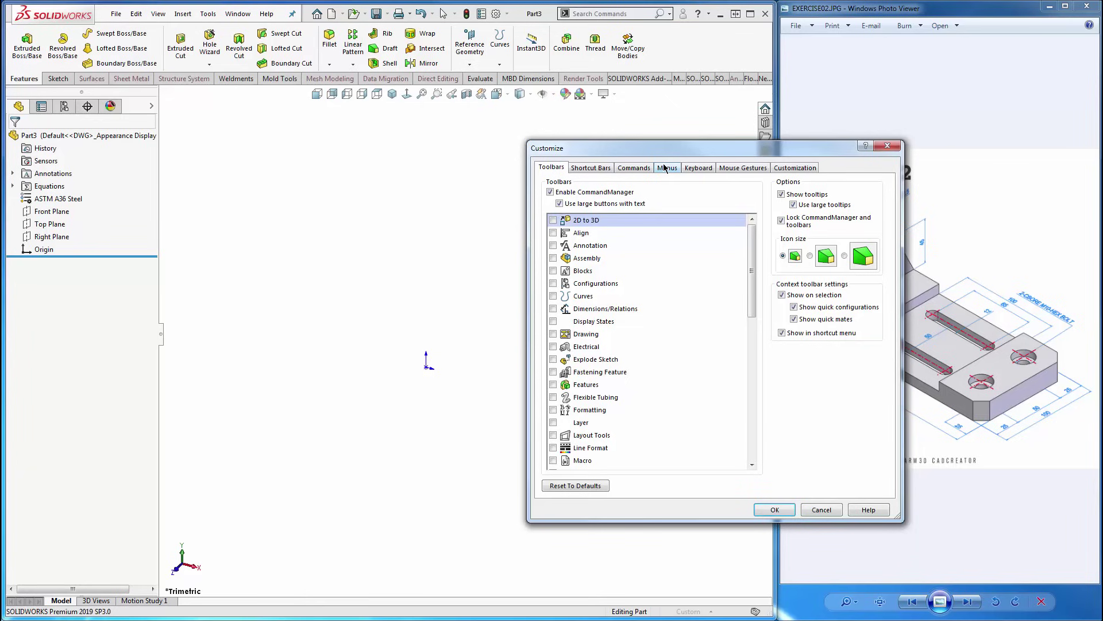
pyautogui.click(636, 168)
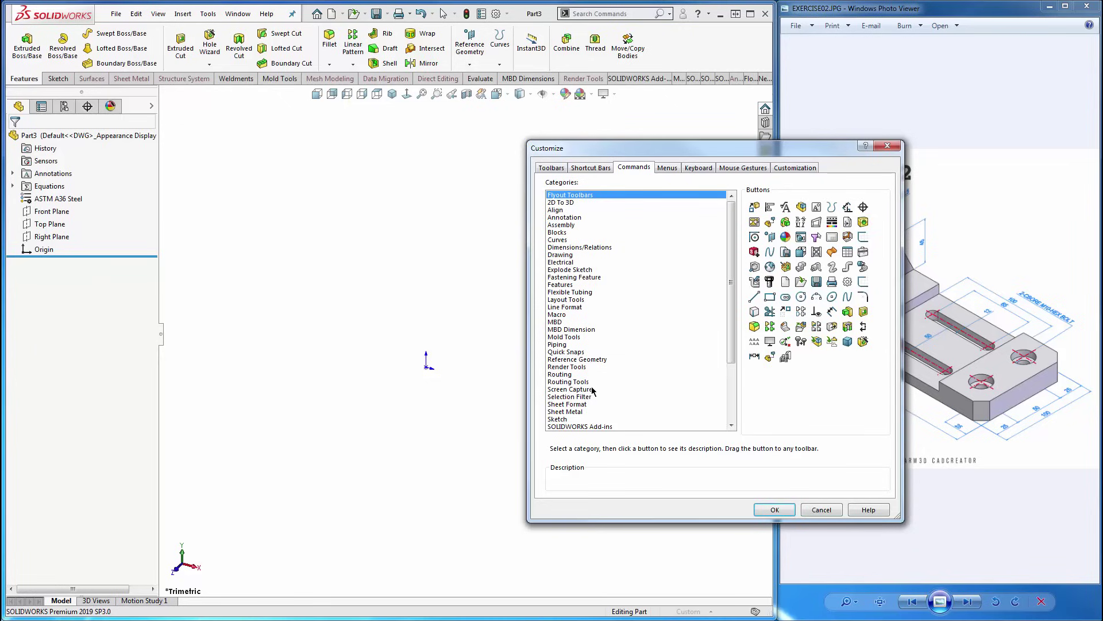
pyautogui.click(567, 226)
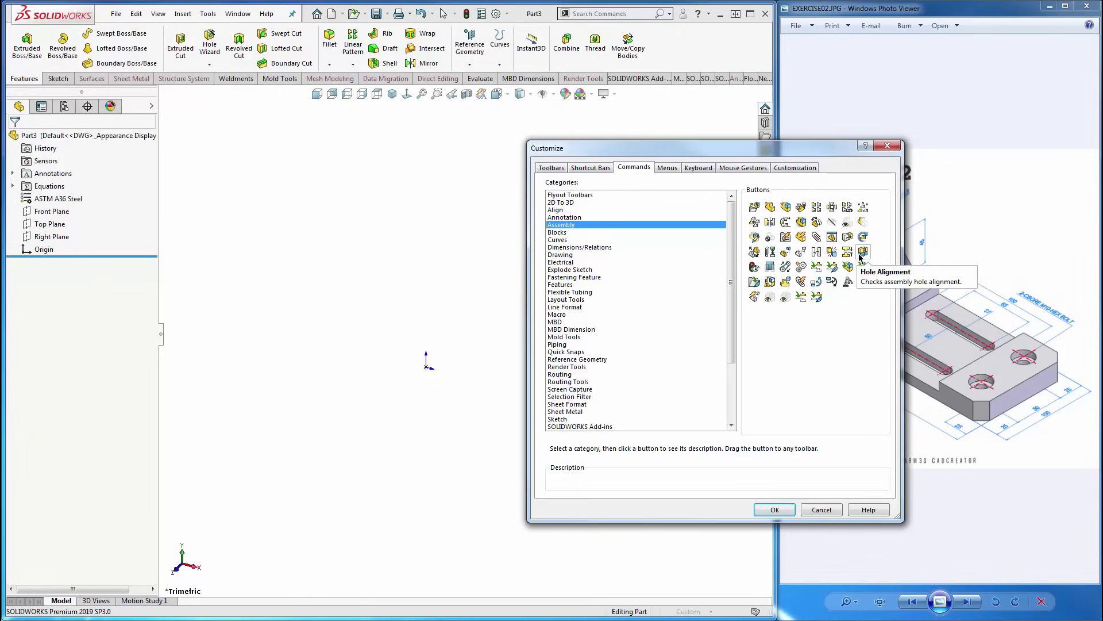
pyautogui.click(563, 248)
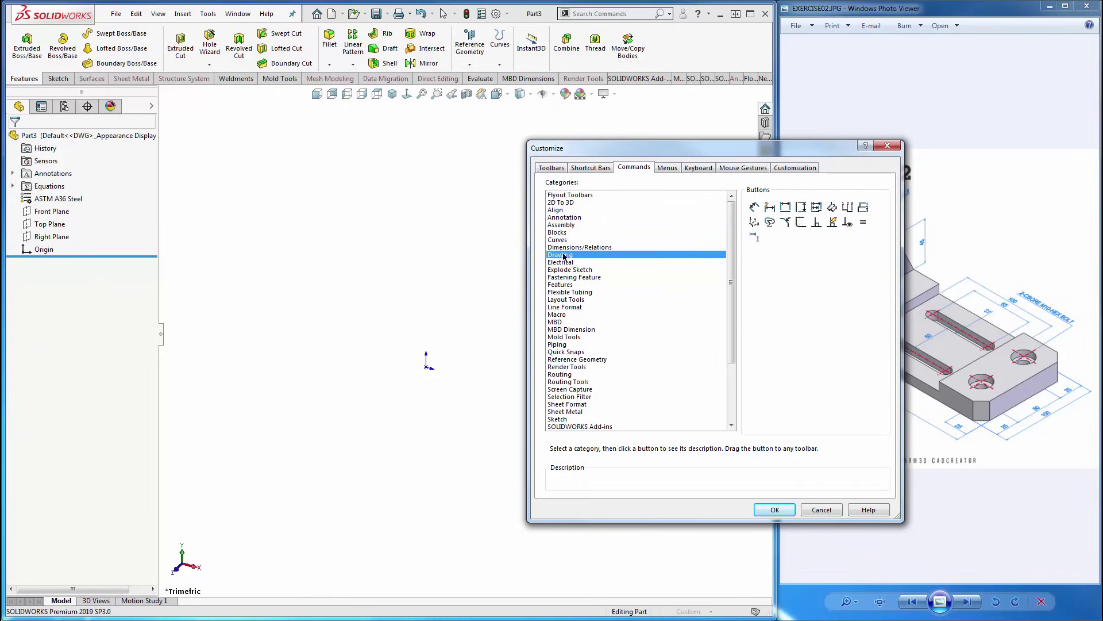
pyautogui.click(564, 262)
pyautogui.click(565, 299)
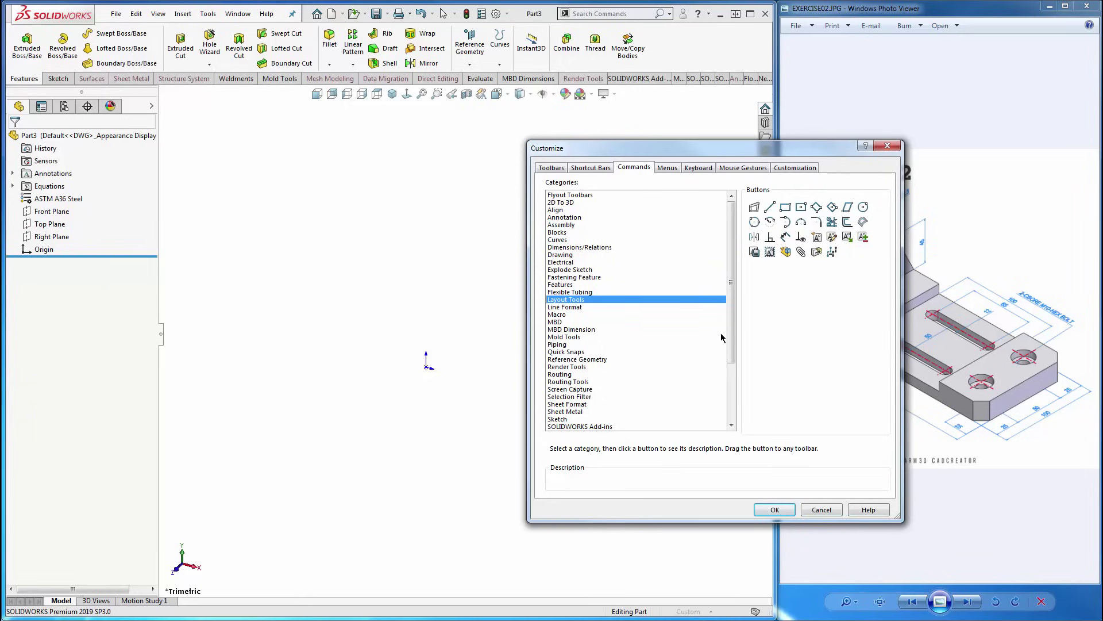
pyautogui.moveTo(723, 336); pyautogui.dragTo(742, 406)
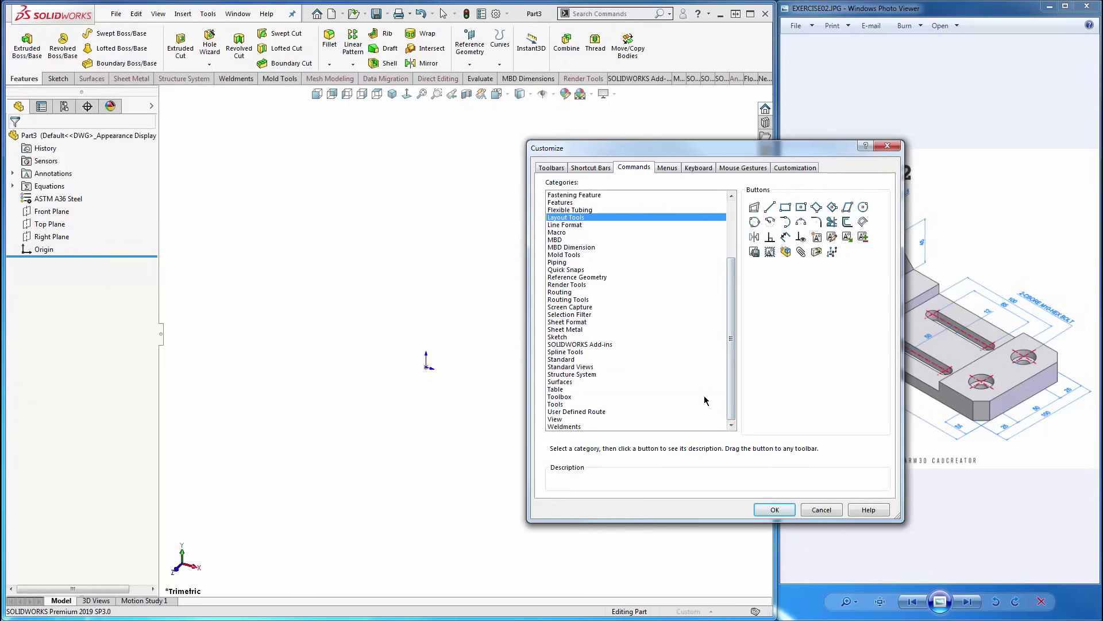
pyautogui.click(592, 367)
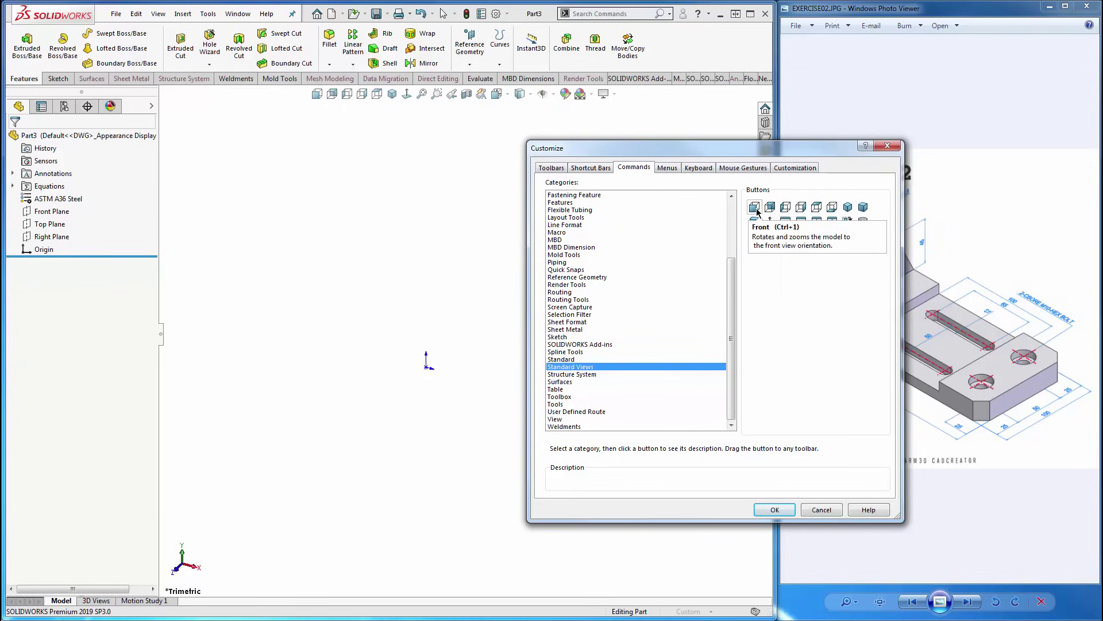
pyautogui.moveTo(757, 211); pyautogui.dragTo(385, 96)
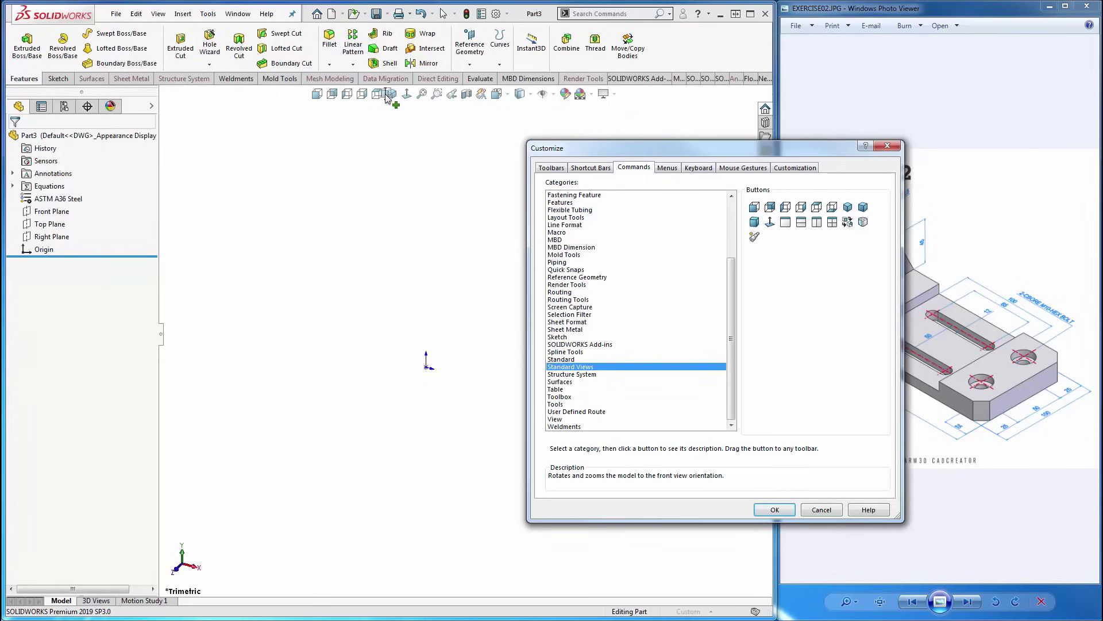
pyautogui.moveTo(386, 98); pyautogui.dragTo(792, 305)
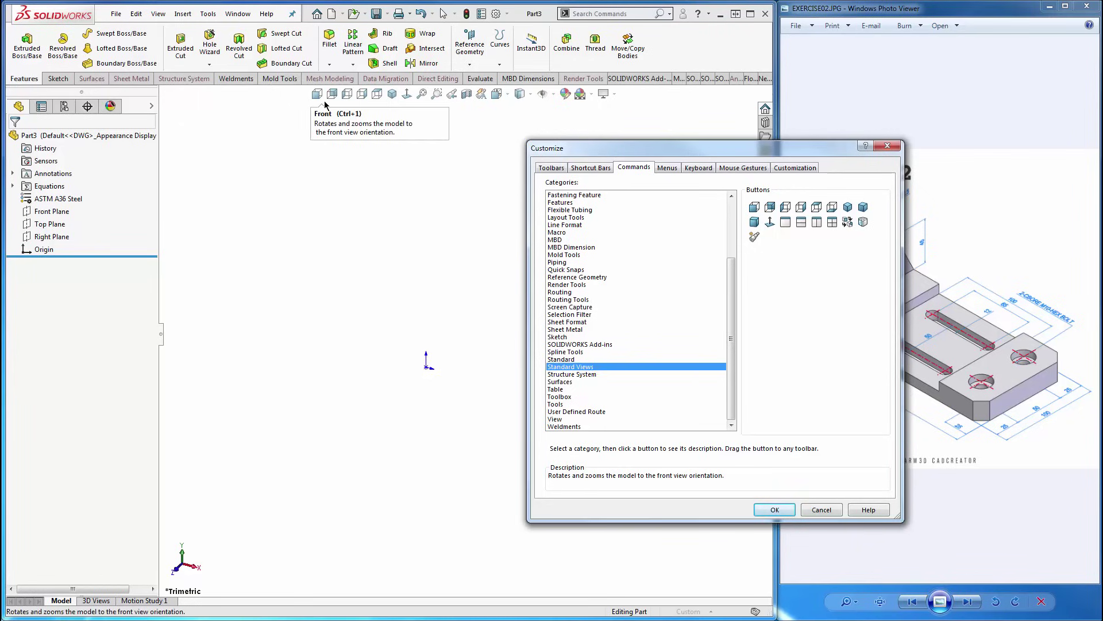
pyautogui.click(782, 511)
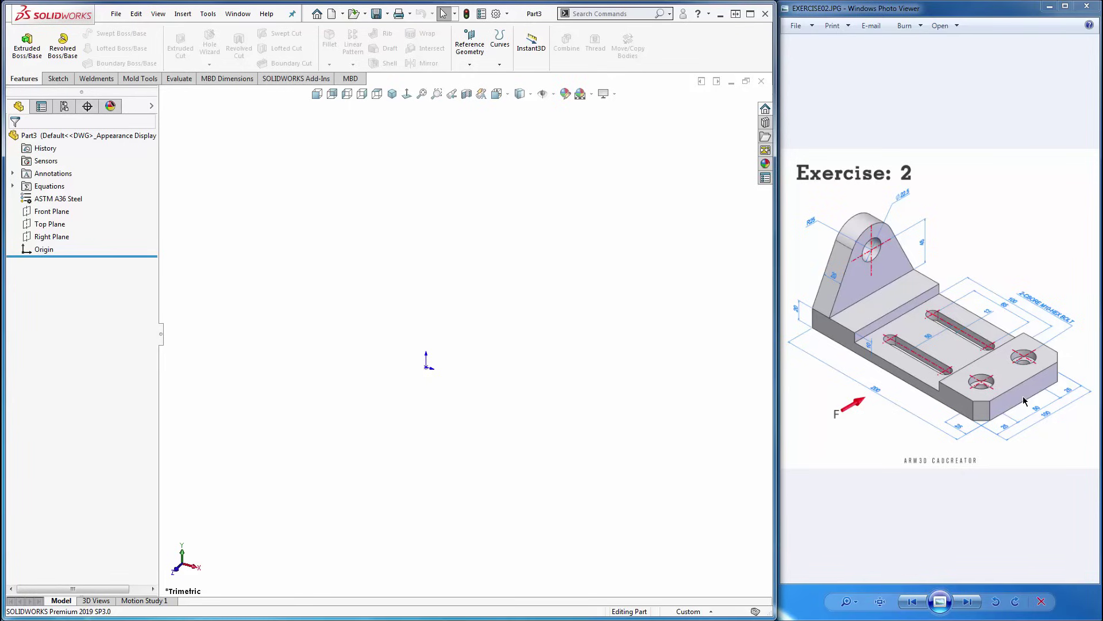
# Start Sketch1 on the Top Plane from its right-click menu.
pyautogui.click(65, 224)
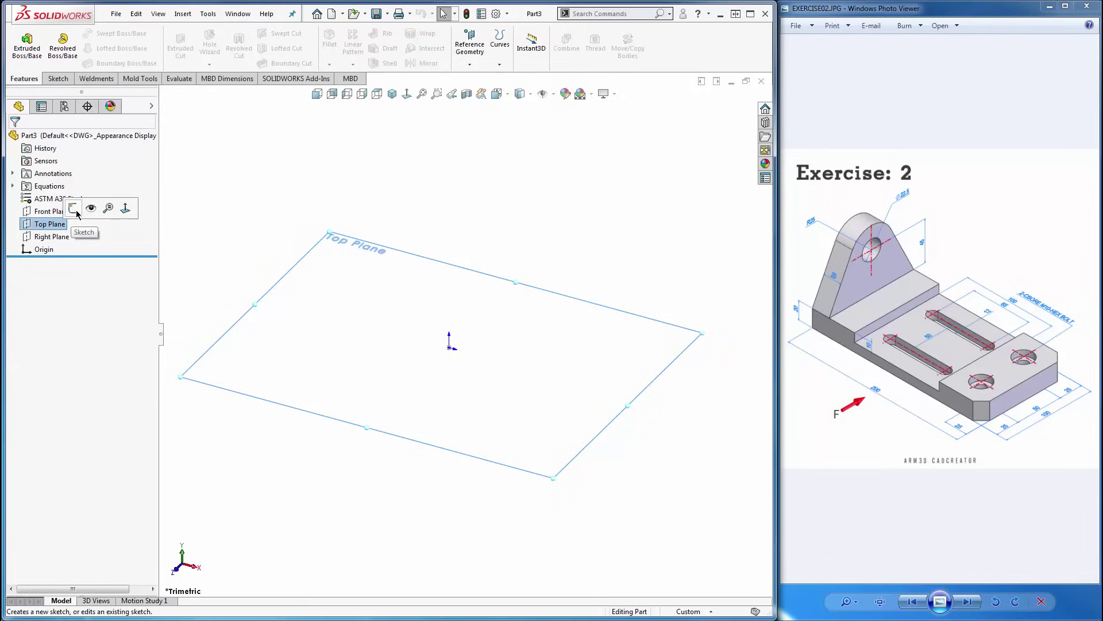
pyautogui.click(227, 239)
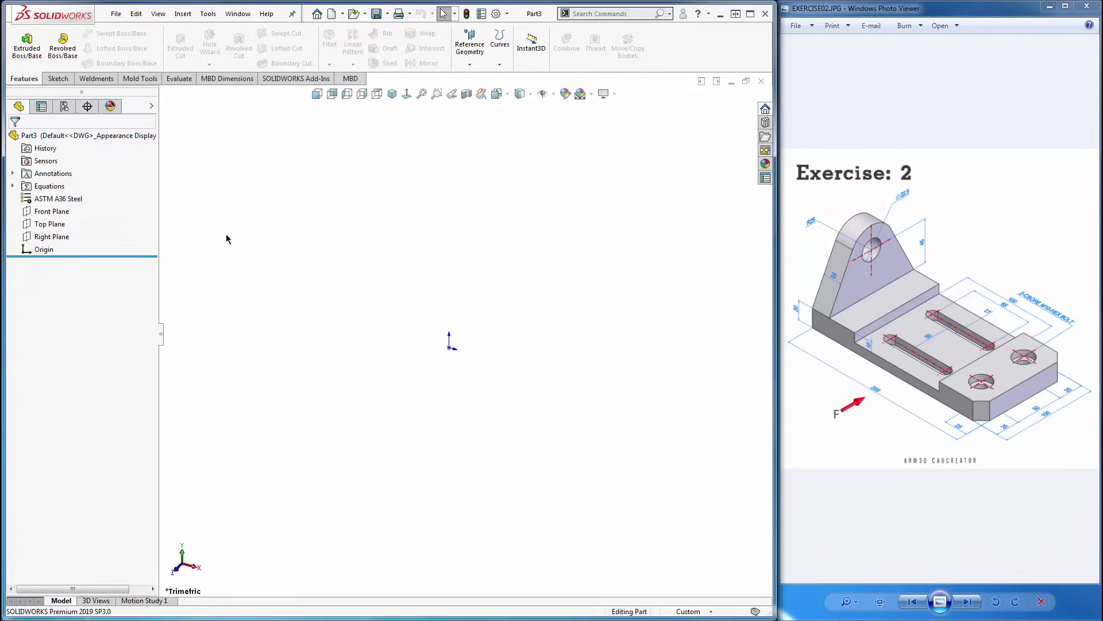
pyautogui.rightClick(50, 227)
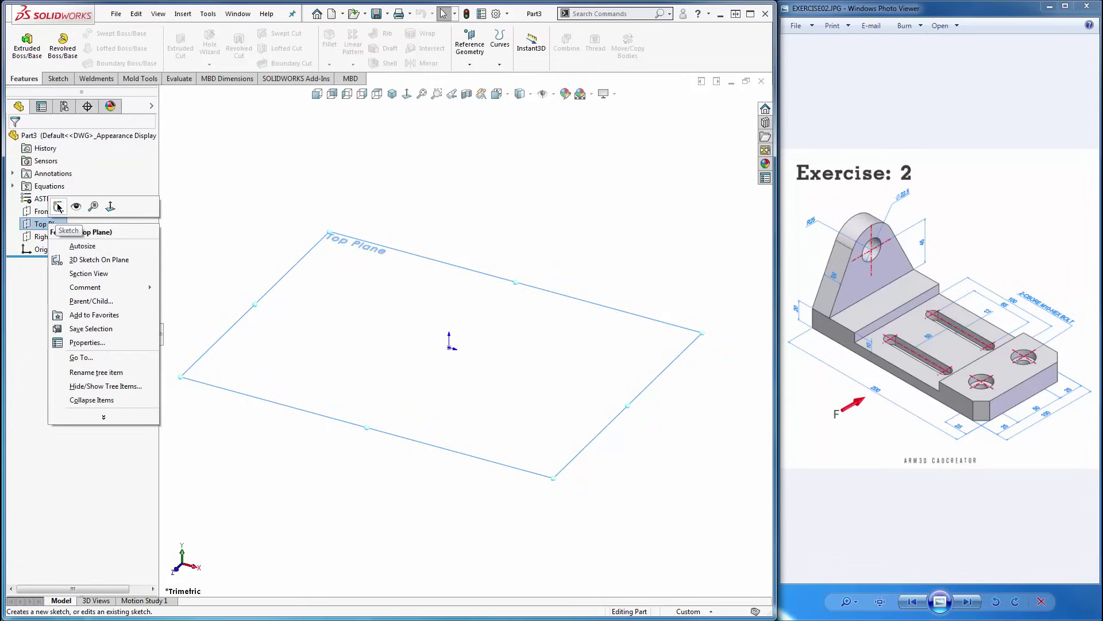
pyautogui.click(58, 206)
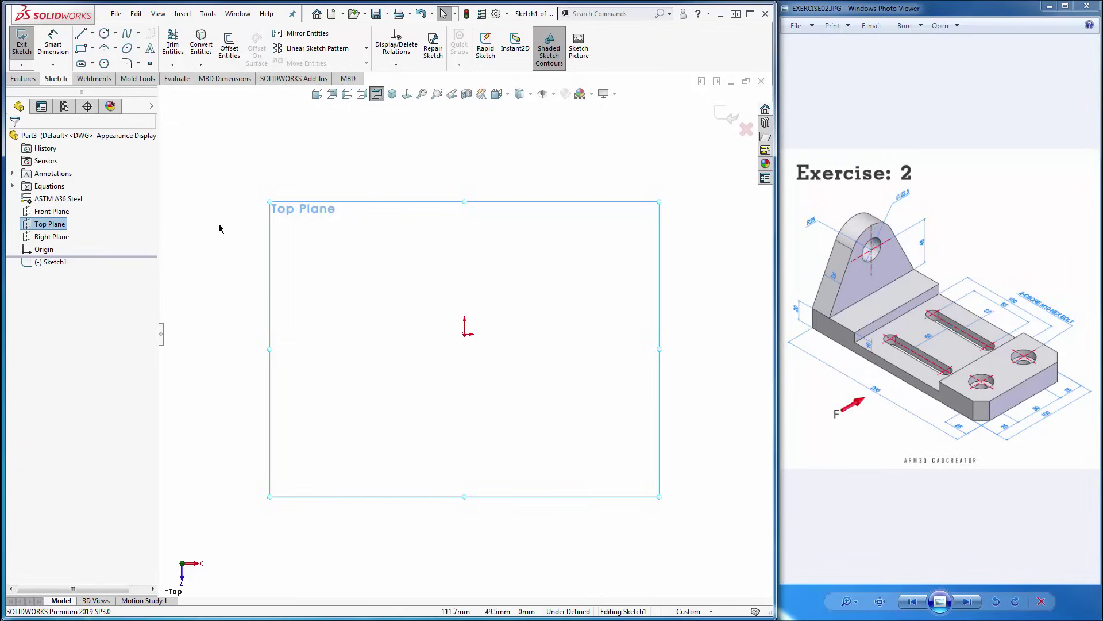
# Draw a center rectangle around the origin.
pyautogui.click(91, 51)
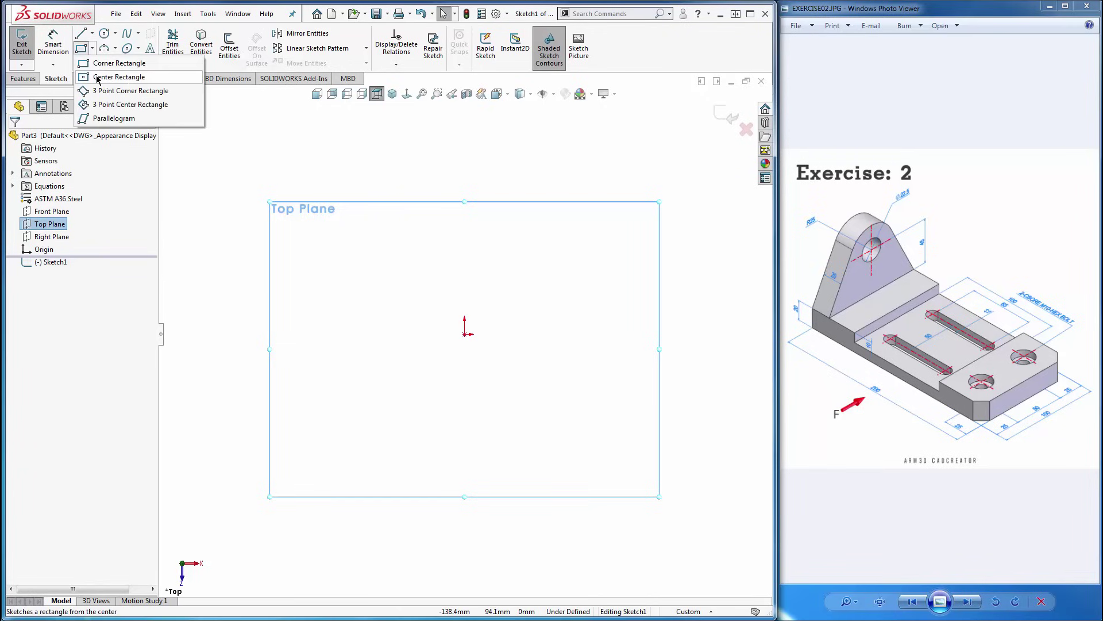
pyautogui.click(130, 84)
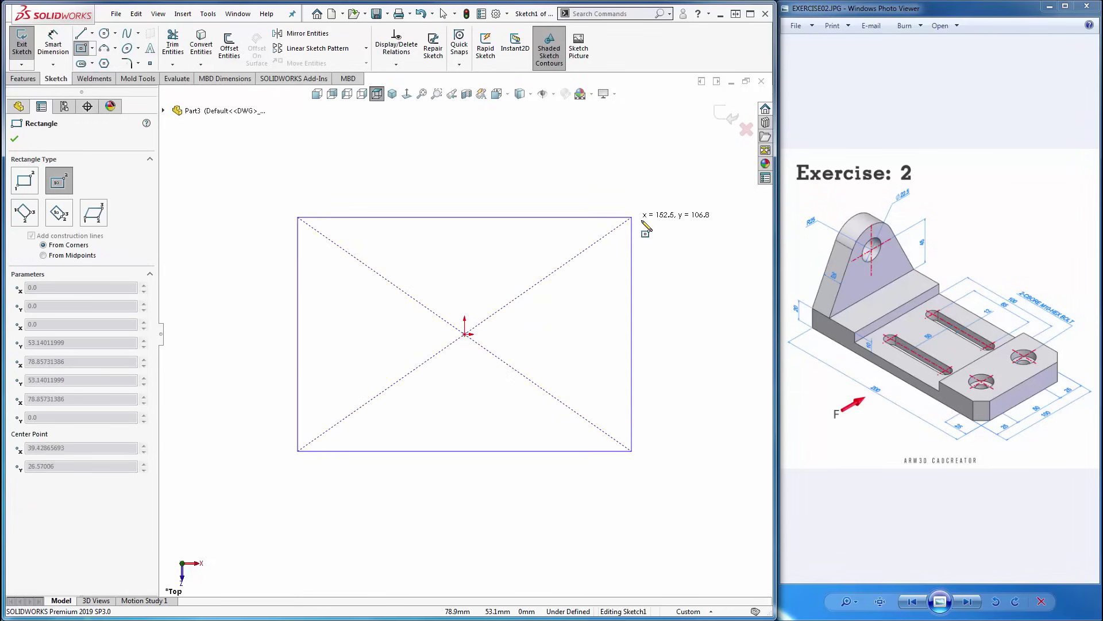
pyautogui.click(671, 230)
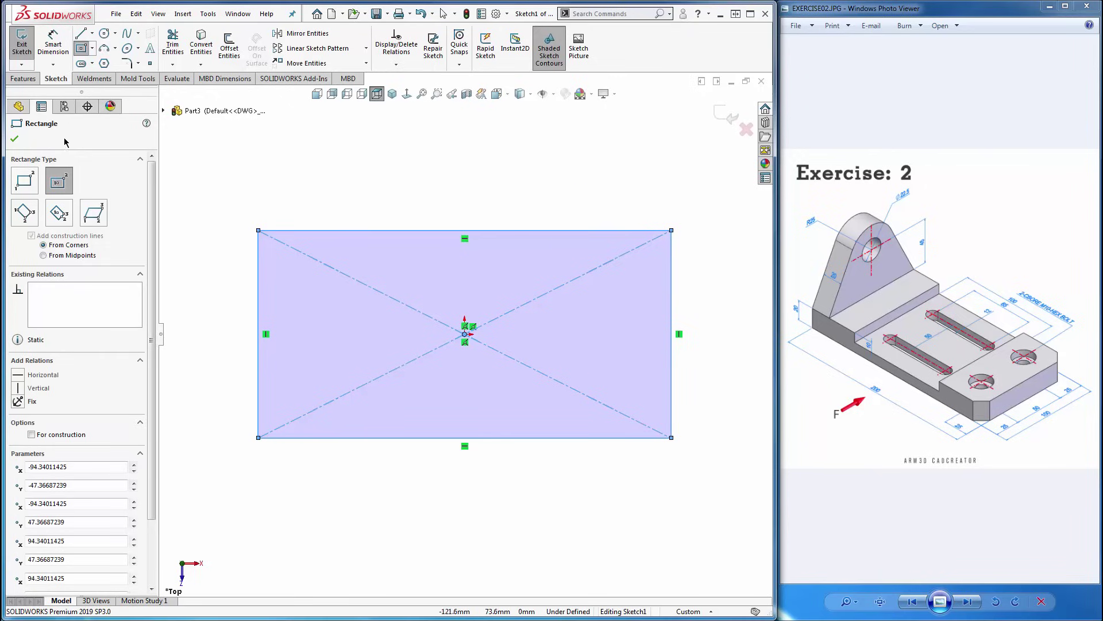
# Dimension the rectangle 200 wide by 100 tall and exit the sketch.
pyautogui.click(53, 45)
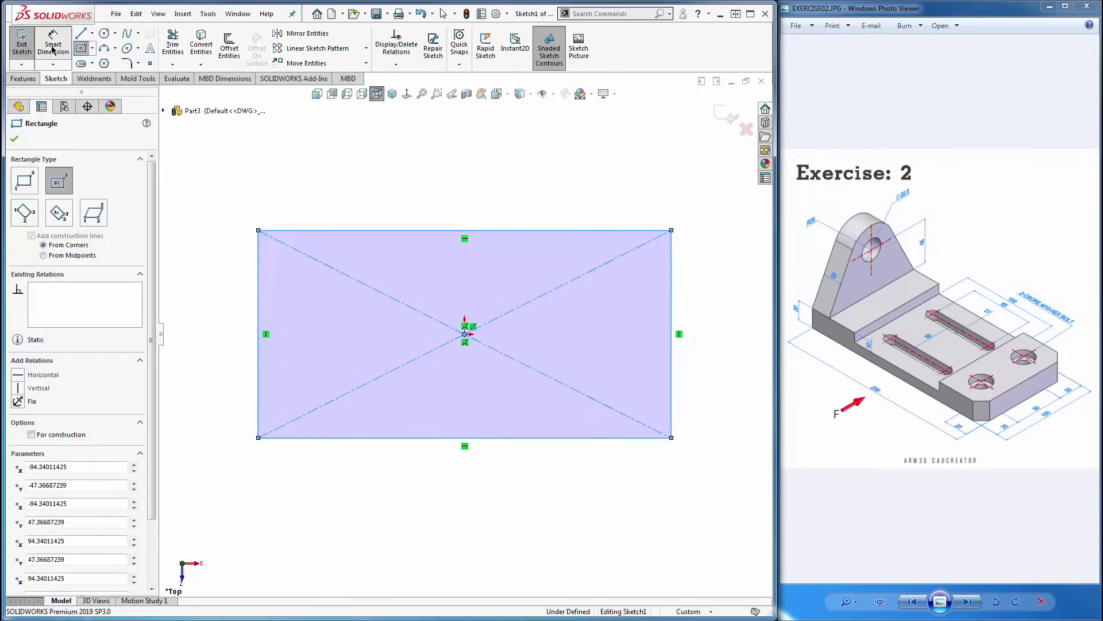
pyautogui.click(480, 438)
pyautogui.click(469, 493)
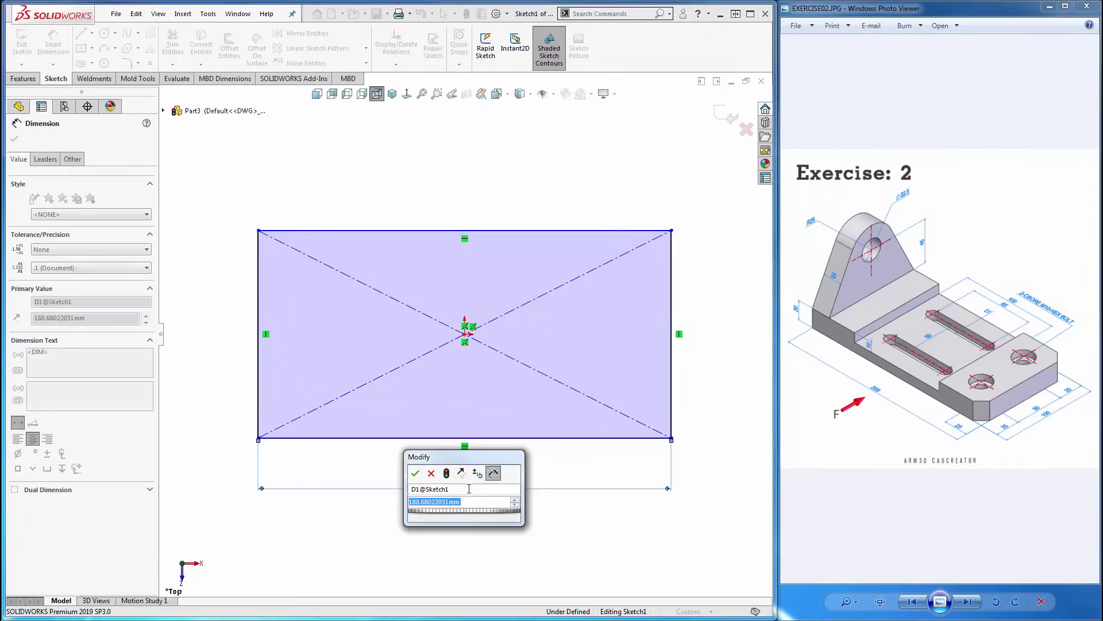
pyautogui.write('200')
pyautogui.press('Return')
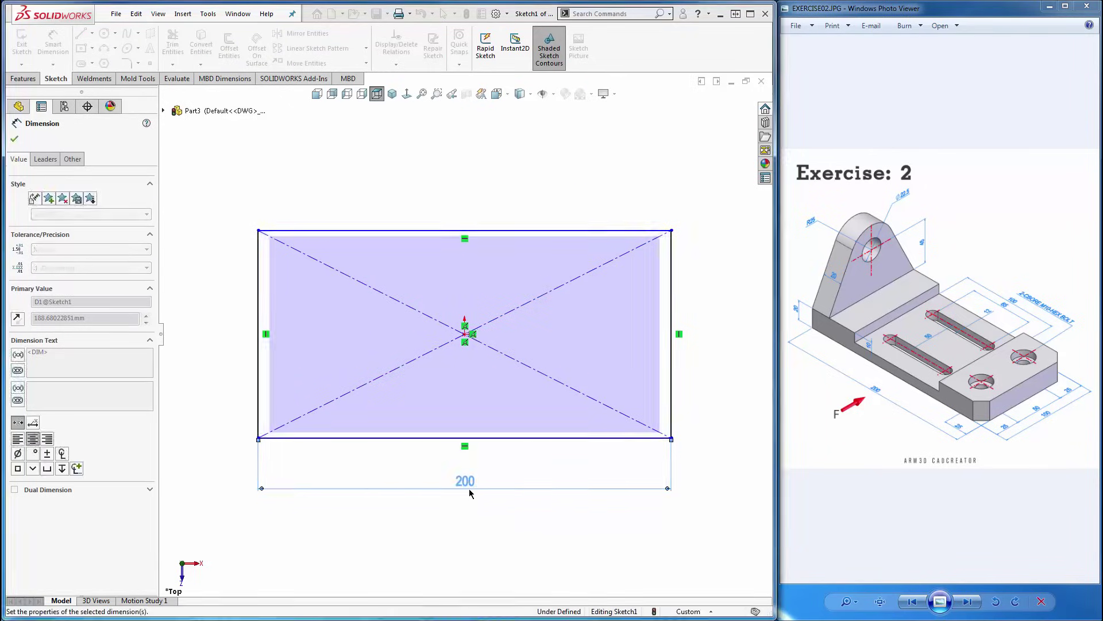
pyautogui.click(671, 360)
pyautogui.click(720, 357)
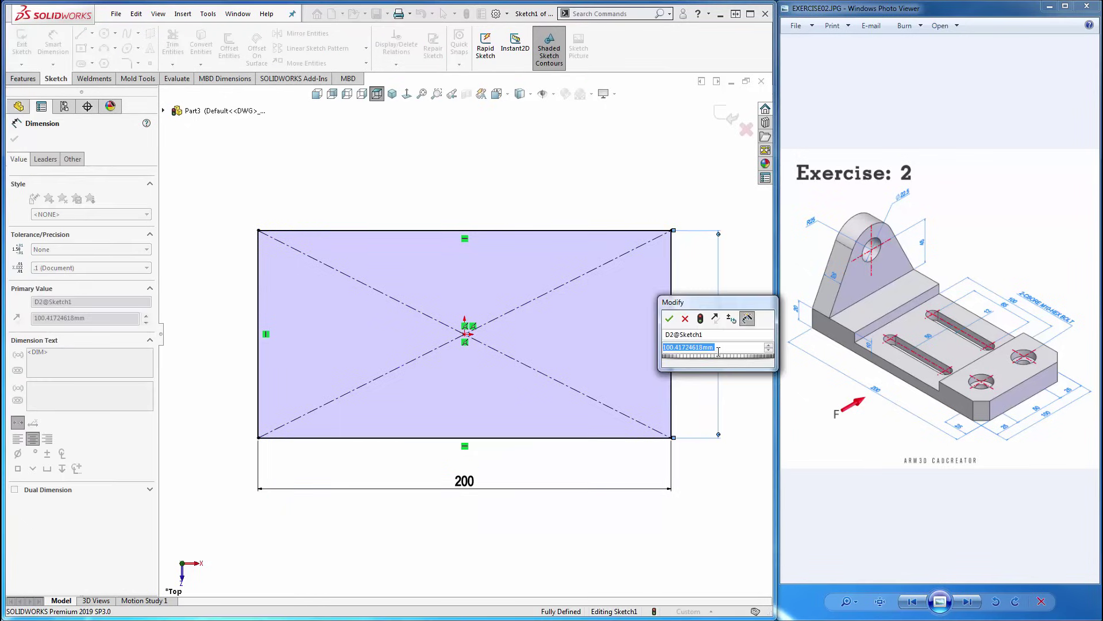
pyautogui.write('100')
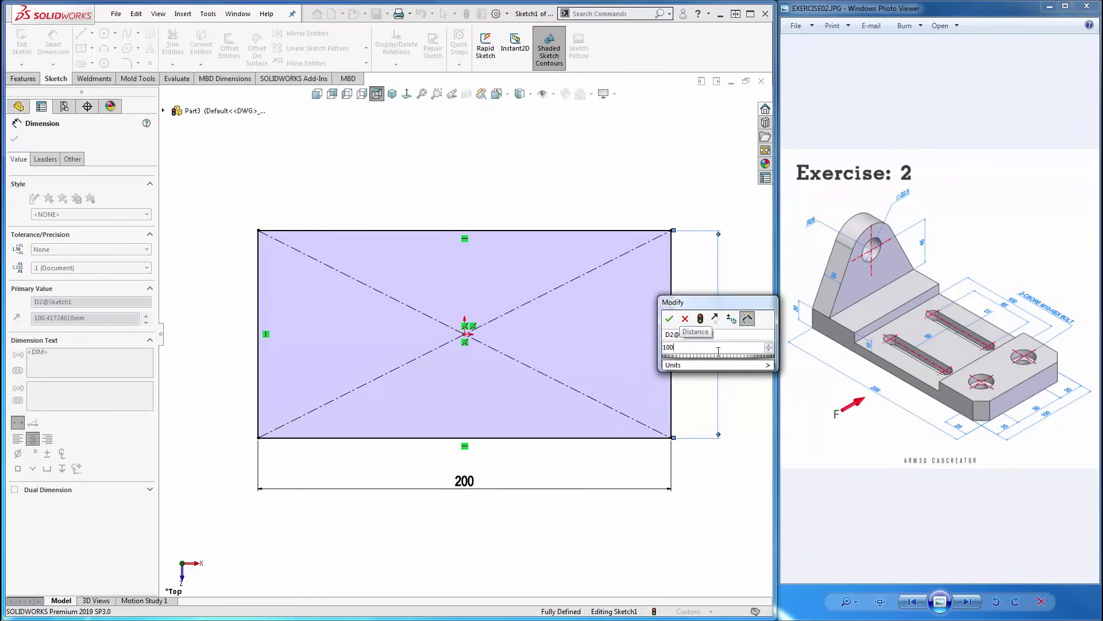
pyautogui.press('Return')
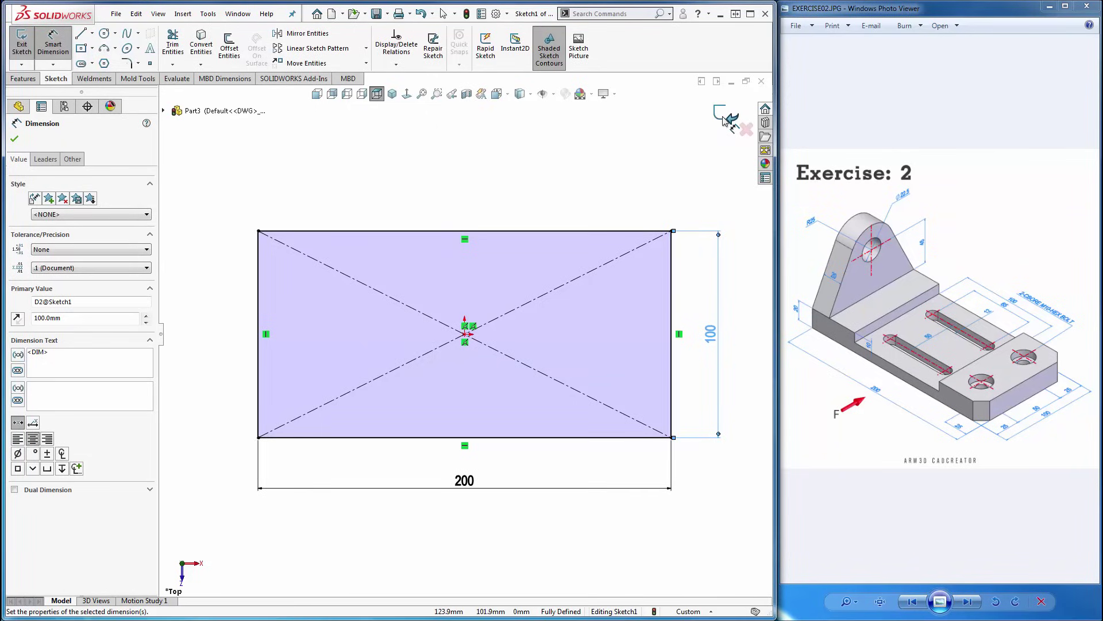
pyautogui.click(725, 119)
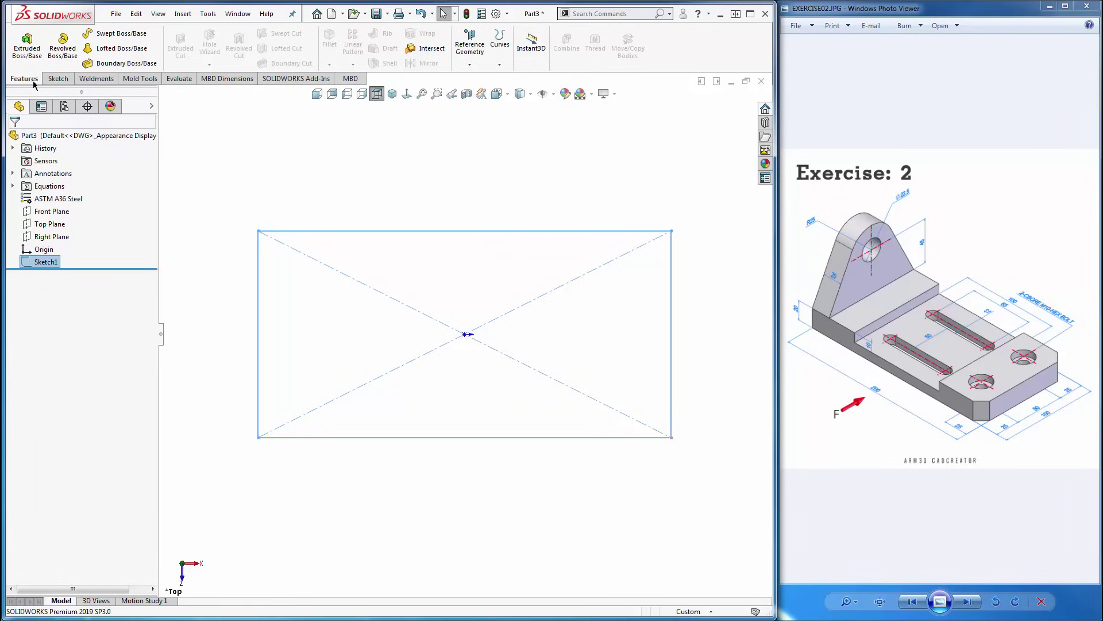
# Extrude the rectangle as a Blind 20 mm Boss-Extrude.
pyautogui.click(26, 50)
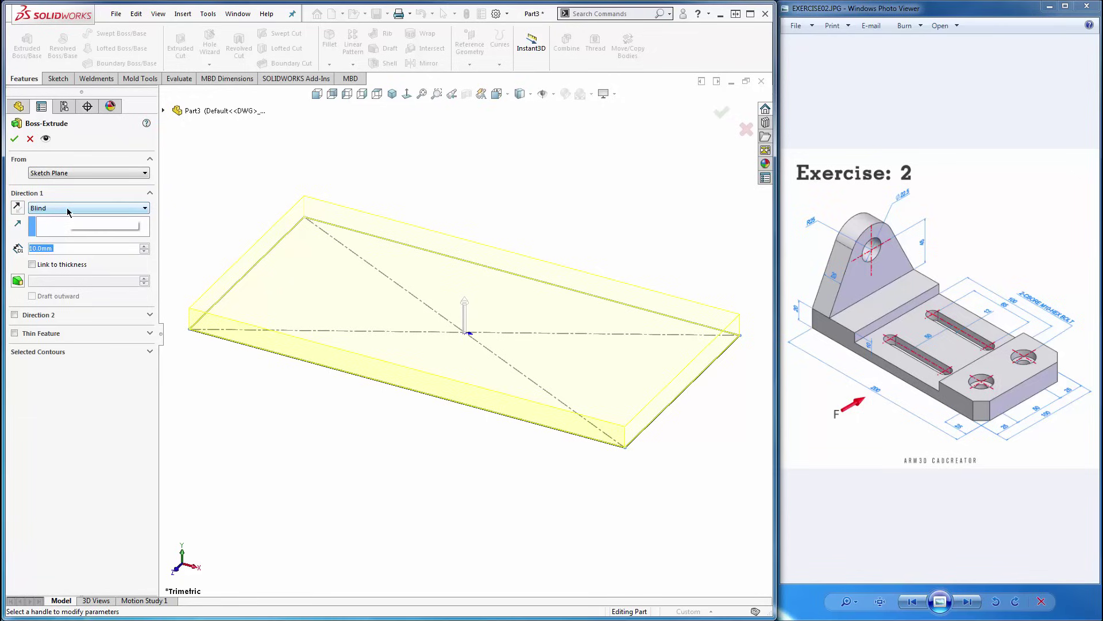
pyautogui.click(56, 248)
pyautogui.moveTo(57, 248); pyautogui.dragTo(18, 249)
pyautogui.write('20')
pyautogui.press('Down')
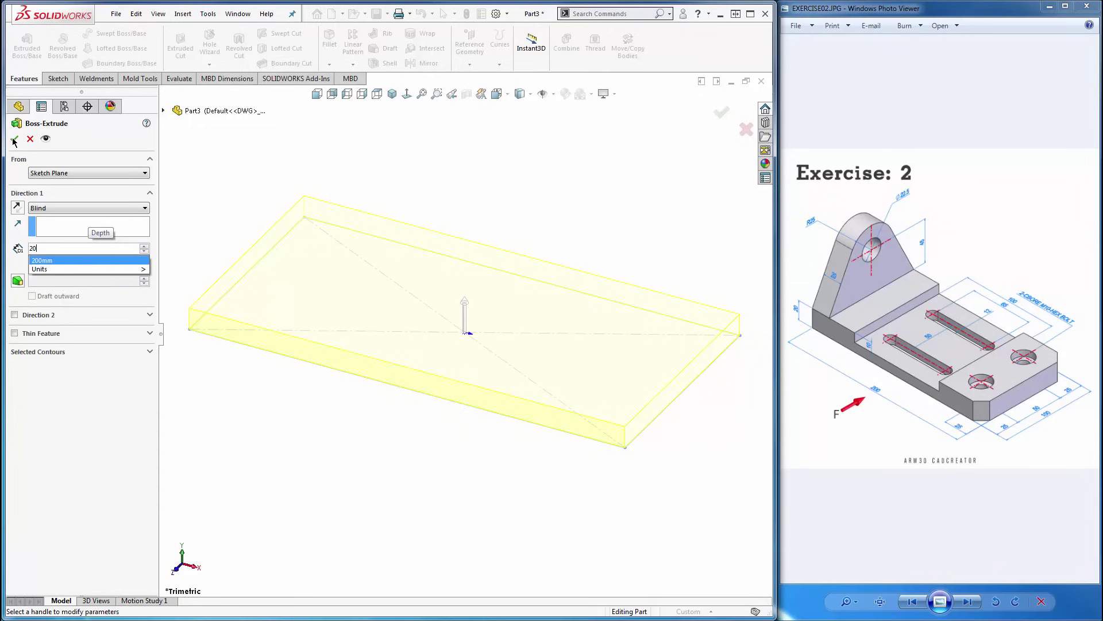
pyautogui.click(14, 139)
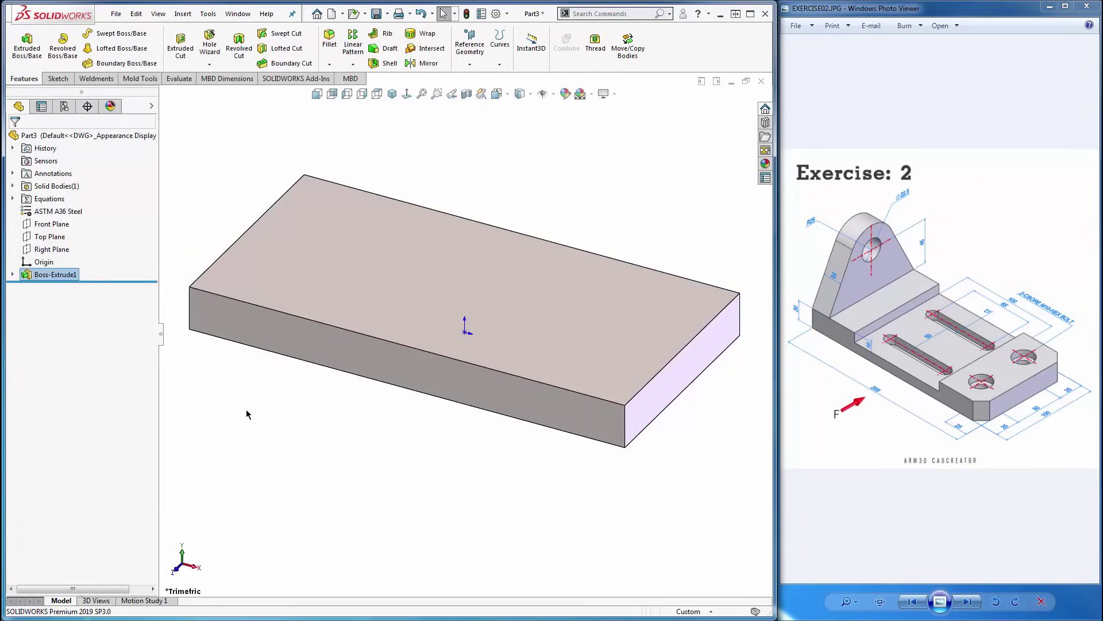
# Orbit from isometric and start Sketch2 on the block's short front end face.
pyautogui.click(394, 99)
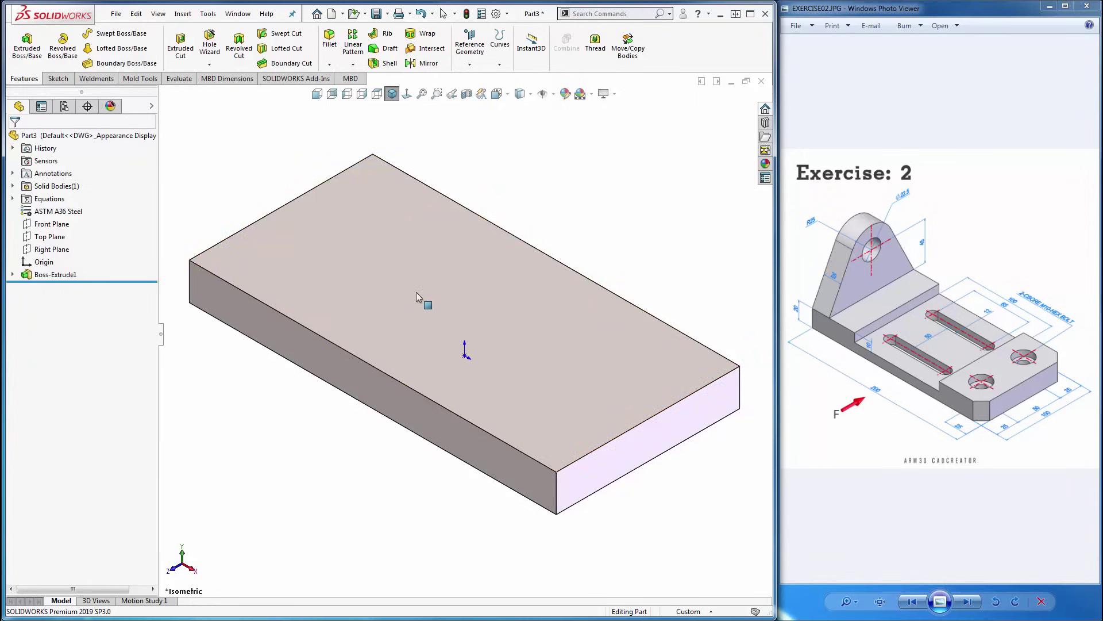
pyautogui.moveTo(421, 303); pyautogui.dragTo(545, 283, button='middle')
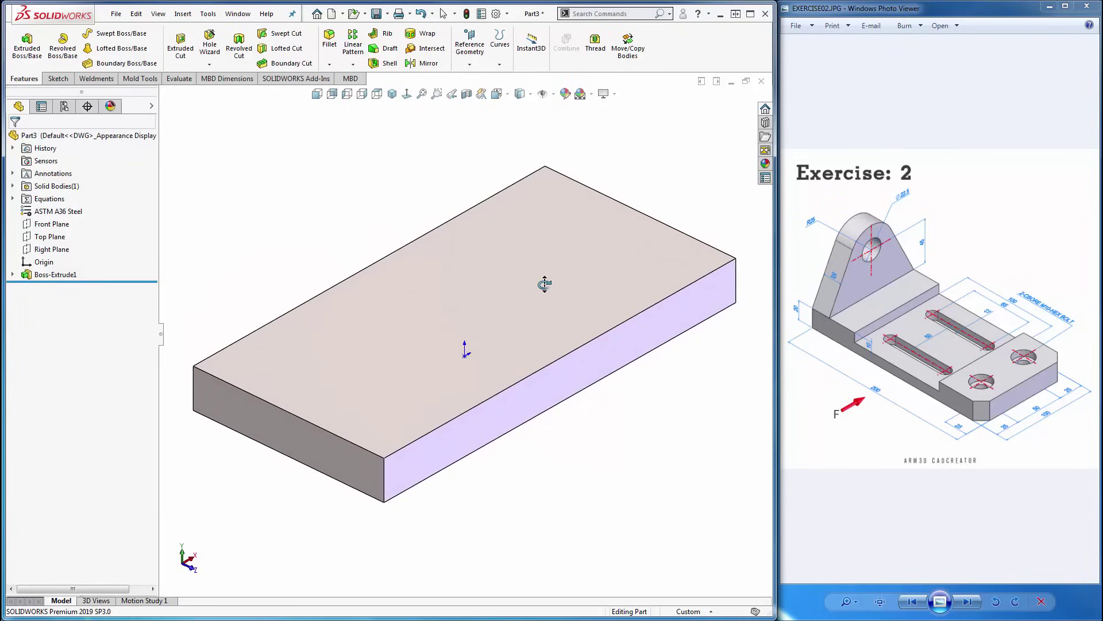
pyautogui.press('Escape')
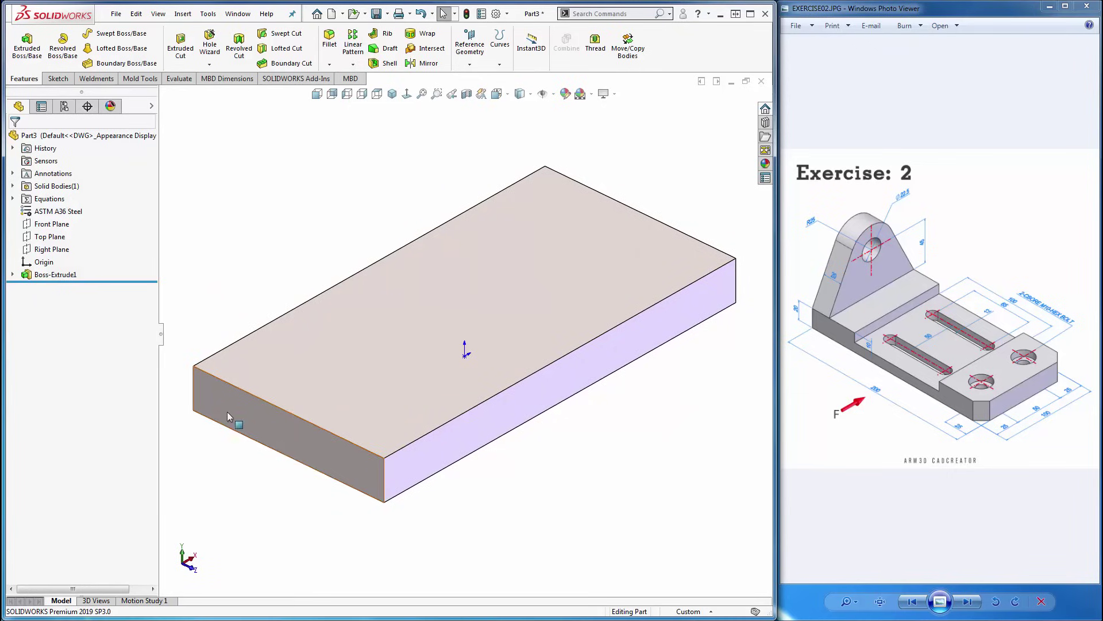
pyautogui.click(329, 449)
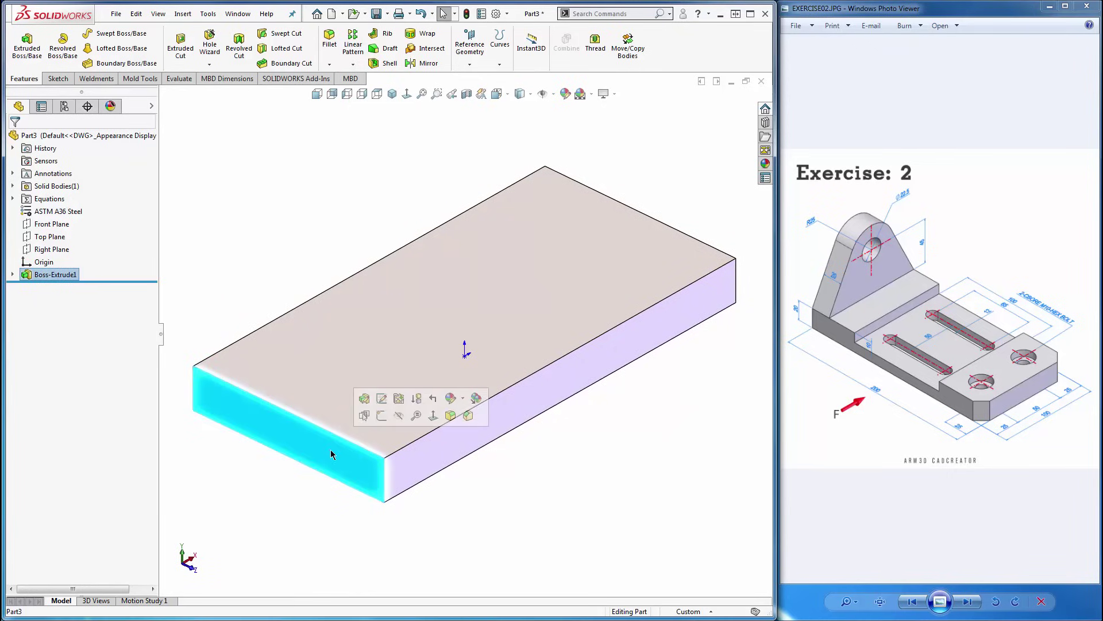
pyautogui.click(381, 417)
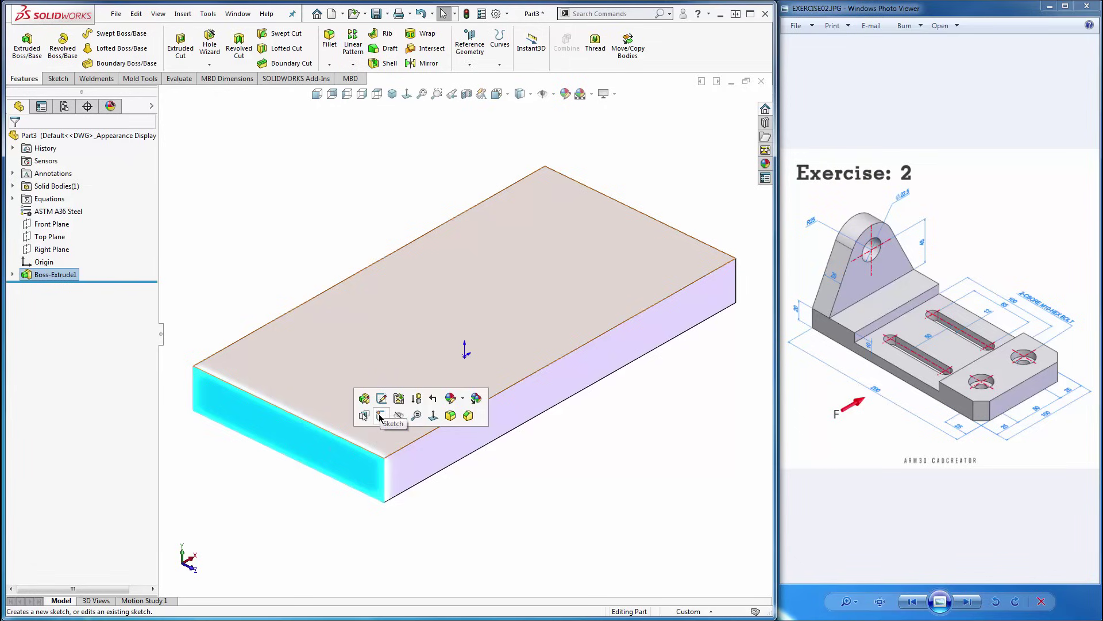
pyautogui.click(309, 503)
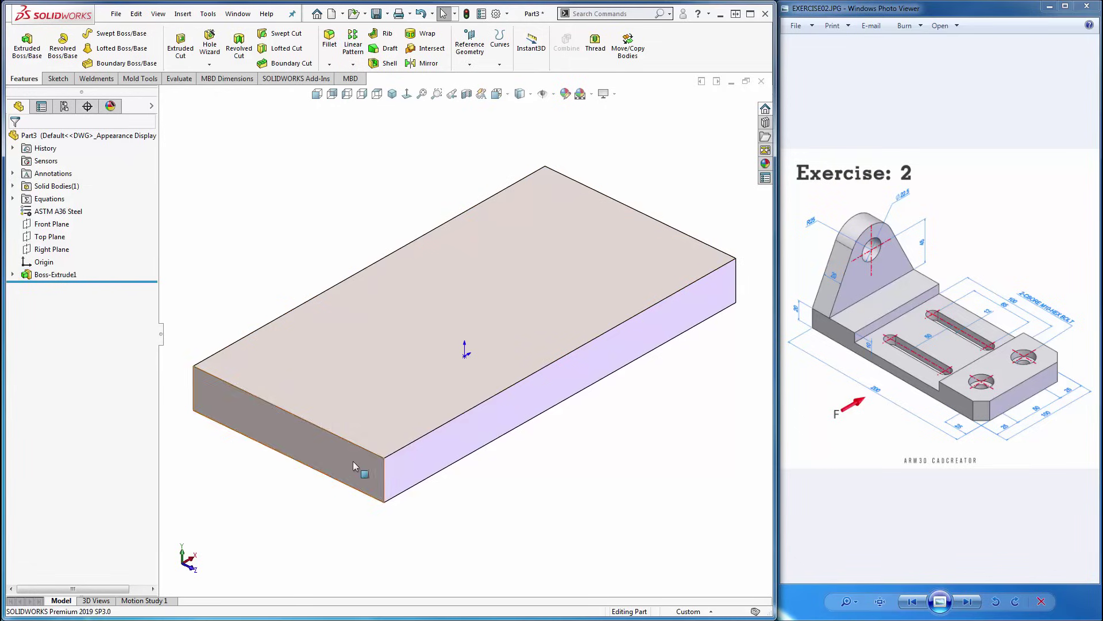
pyautogui.click(353, 461)
pyautogui.click(403, 429)
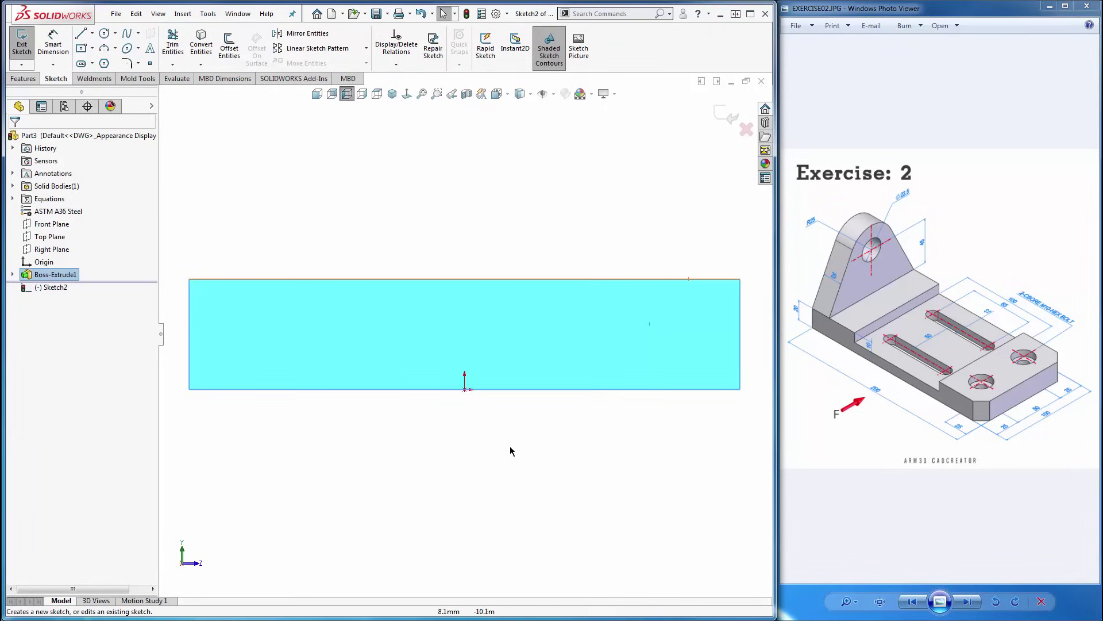
# Sketch the lug outline: two sloped sides, a rounded top arc and a closing base line.
pyautogui.scroll(1, 524, 388)
pyautogui.scroll(1, 524, 388)
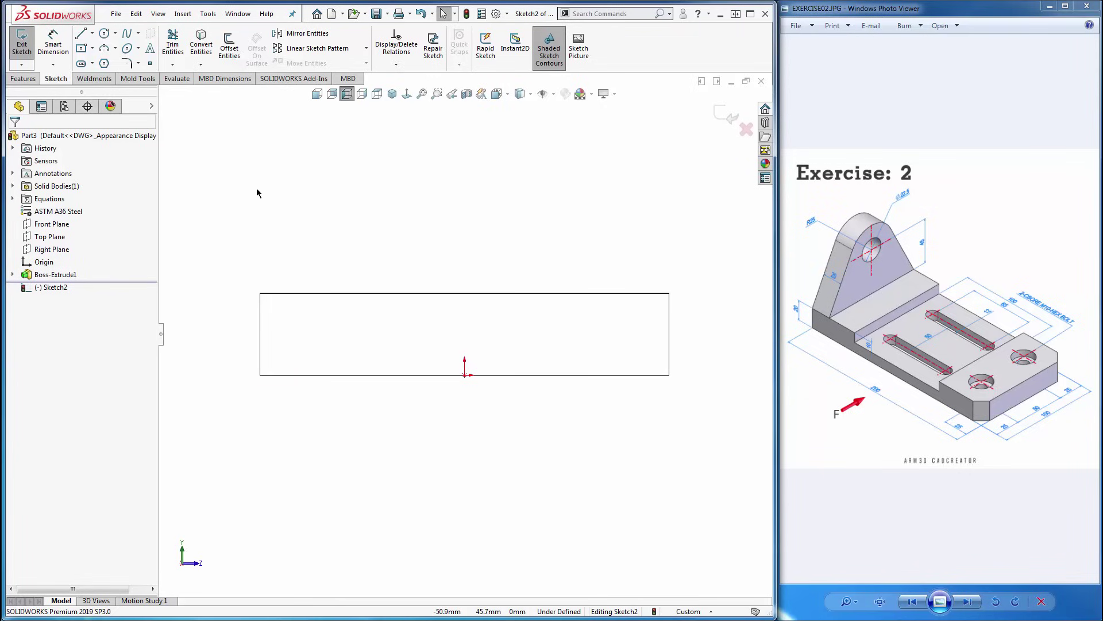
pyautogui.click(82, 36)
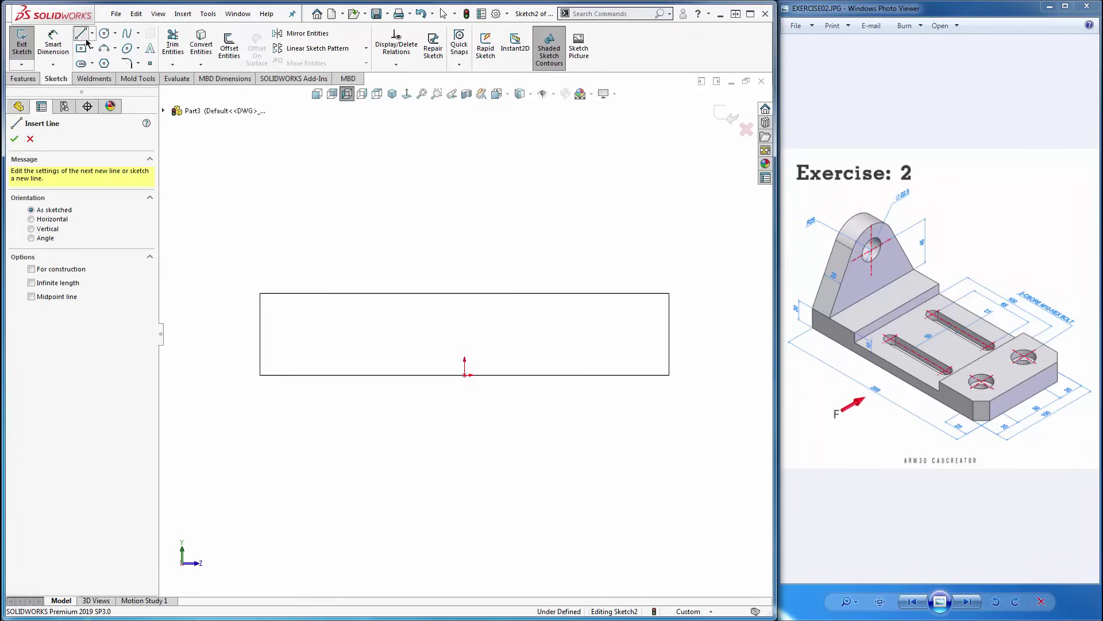
pyautogui.click(261, 294)
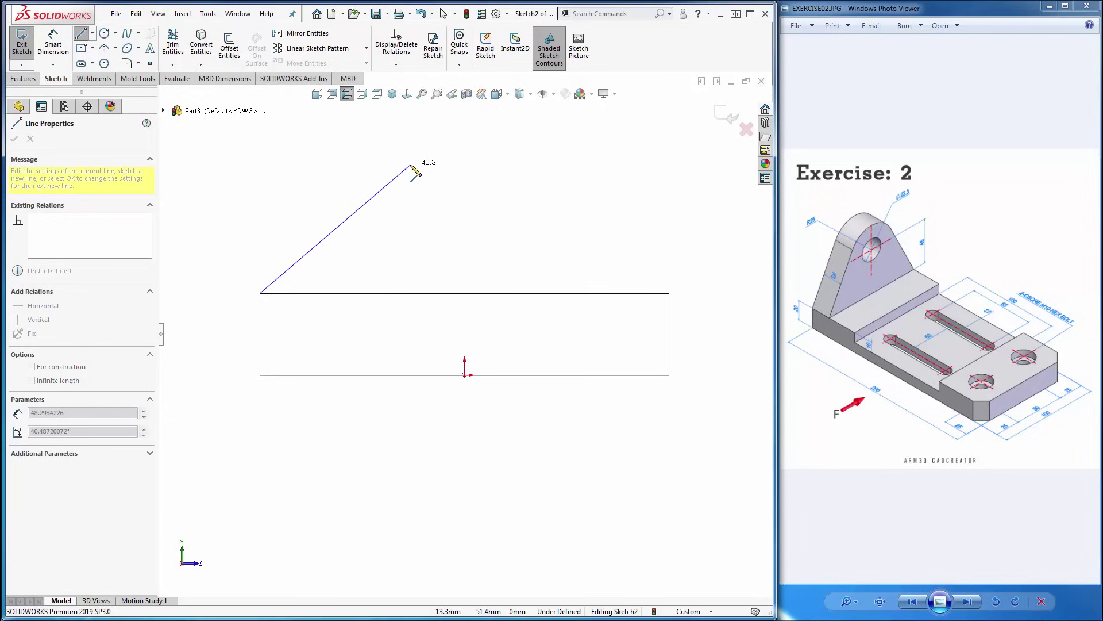
pyautogui.scroll(2, 428, 181)
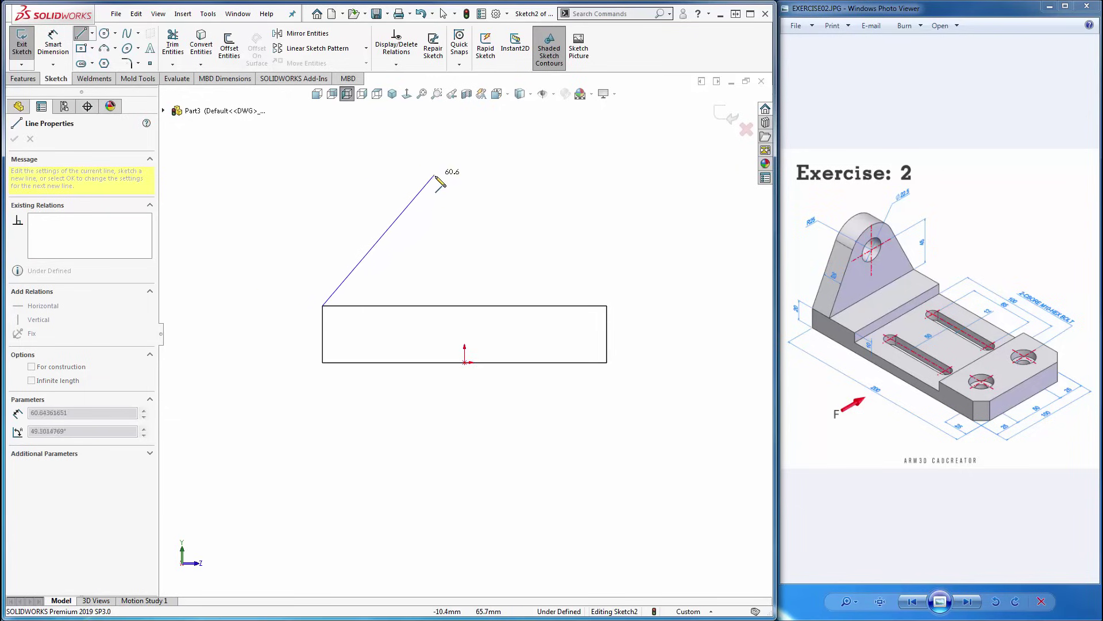
pyautogui.click(429, 188)
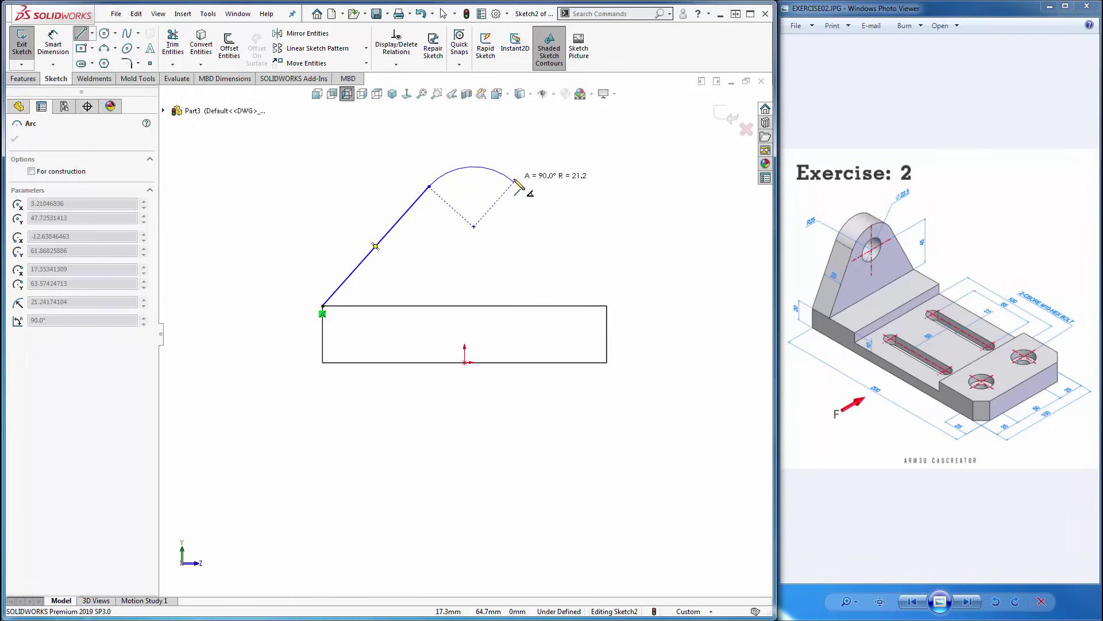
pyautogui.click(515, 182)
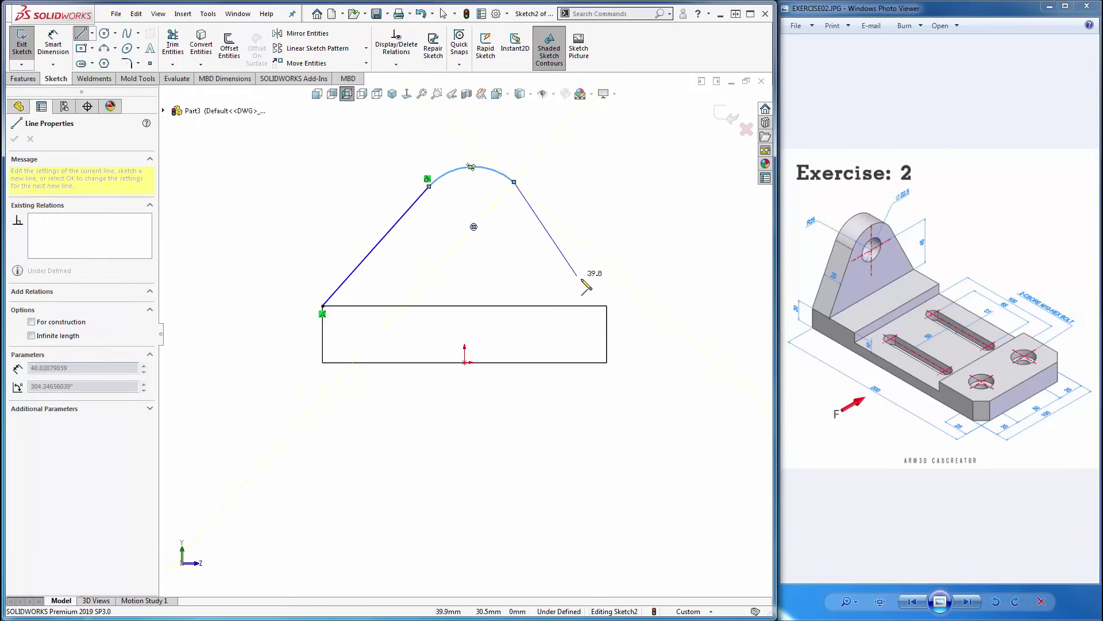
pyautogui.click(608, 306)
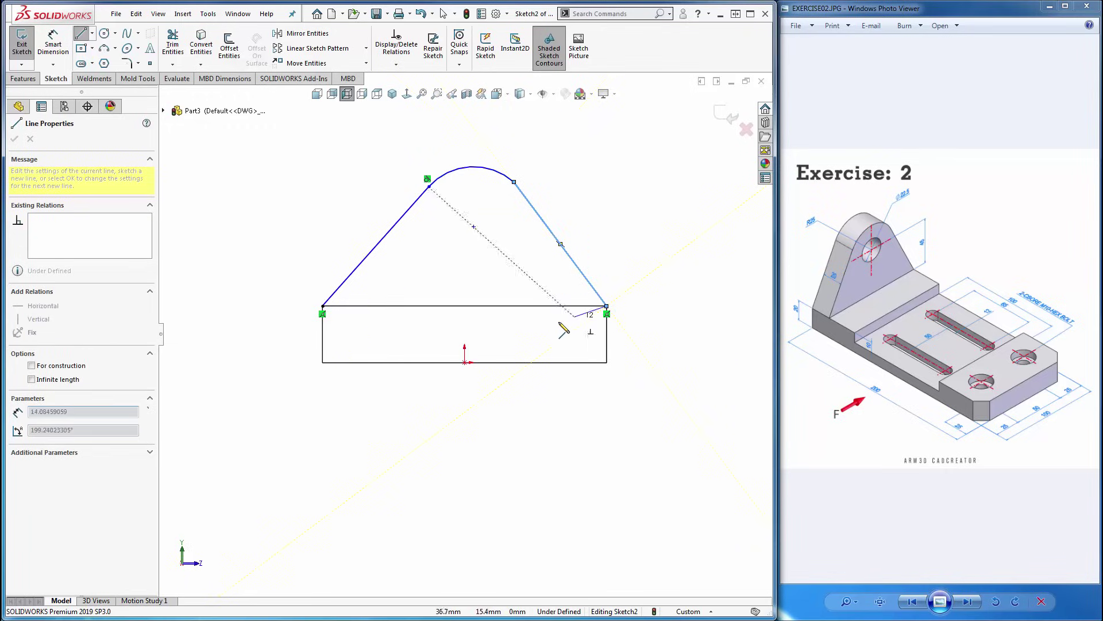
pyautogui.click(324, 306)
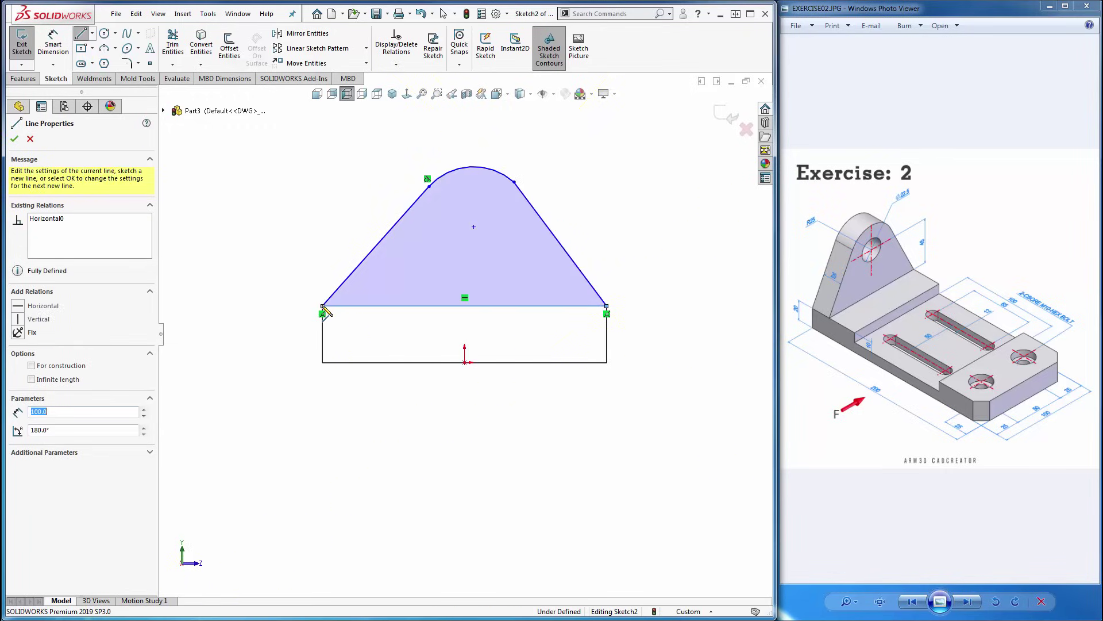
pyautogui.press('Escape')
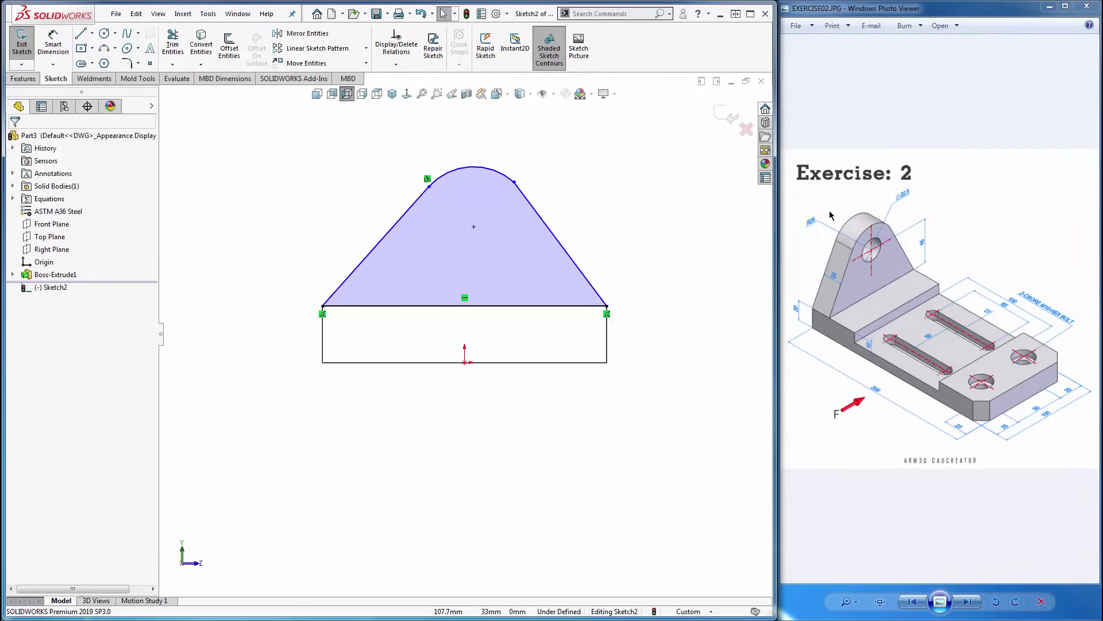
# Draw the hole circle inside the lug outline.
pyautogui.click(103, 33)
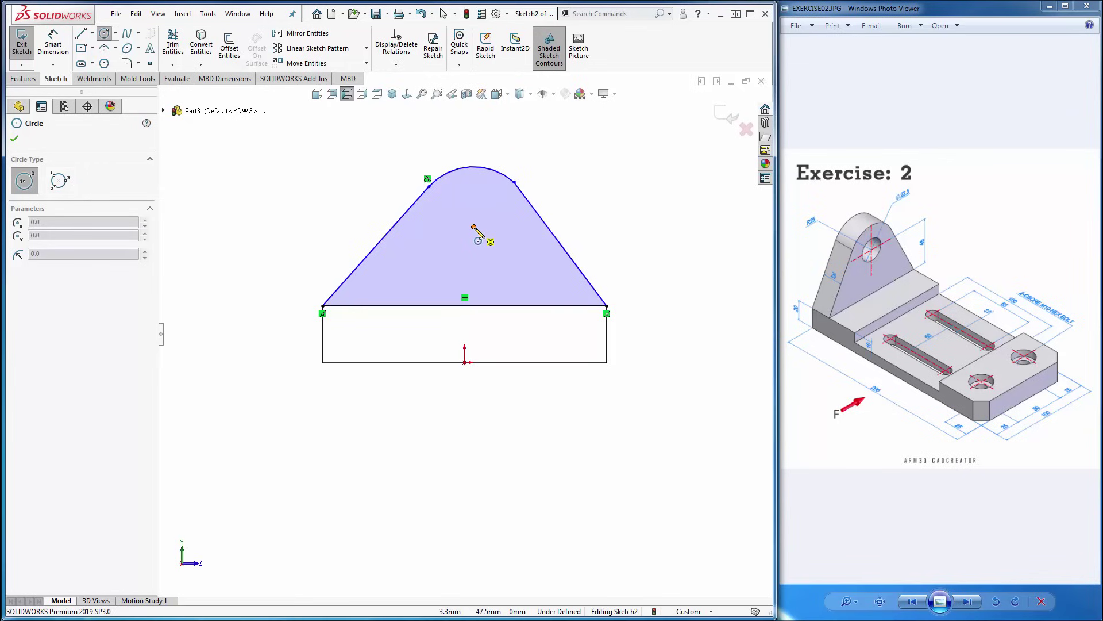
pyautogui.click(474, 227)
pyautogui.click(511, 228)
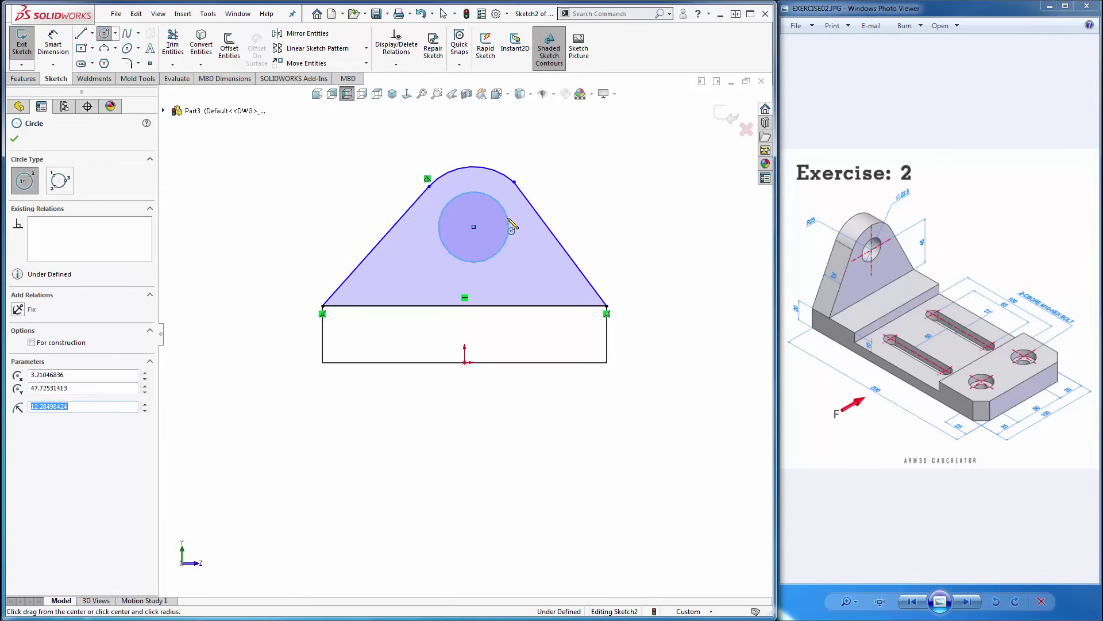
pyautogui.press('Escape')
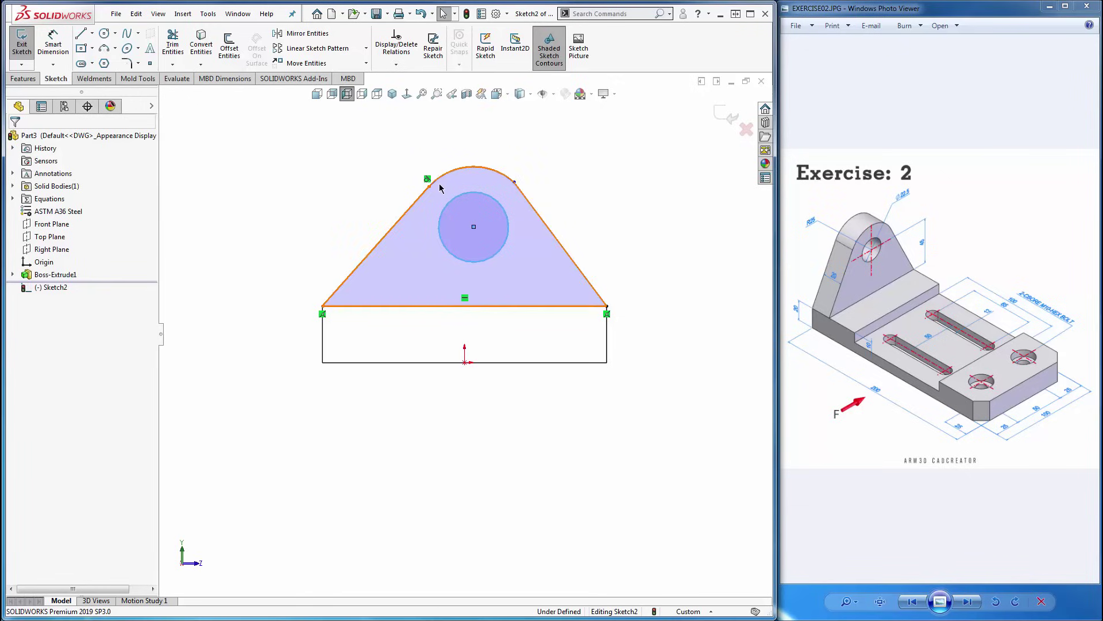
# Show sketch relations and make the top arc tangent to the right sloped side.
pyautogui.click(517, 146)
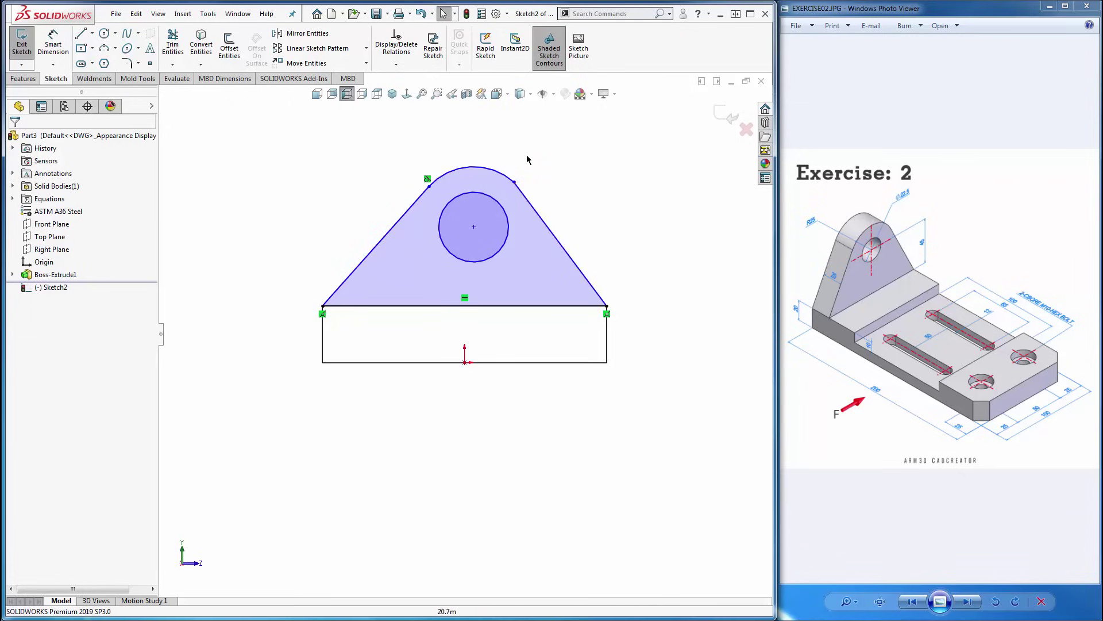
pyautogui.click(553, 94)
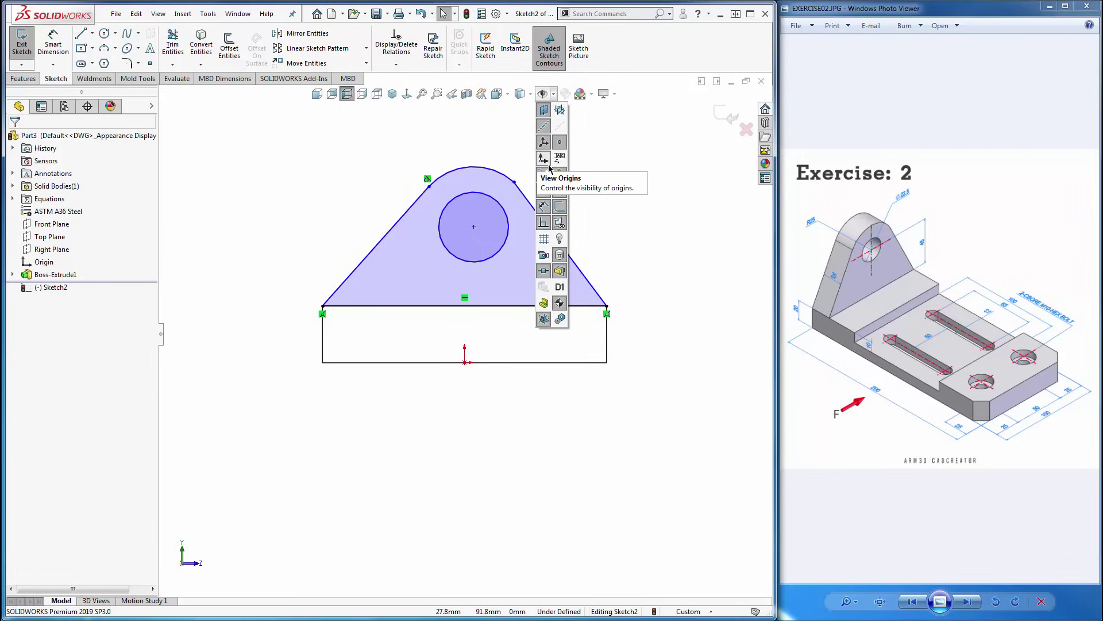
pyautogui.click(544, 225)
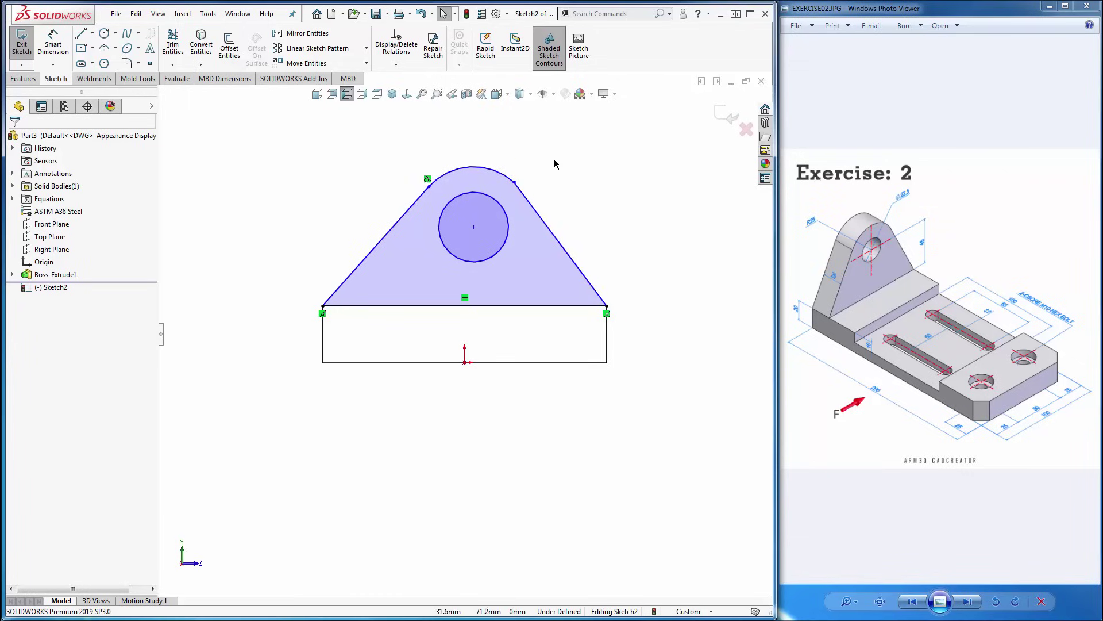
pyautogui.click(506, 174)
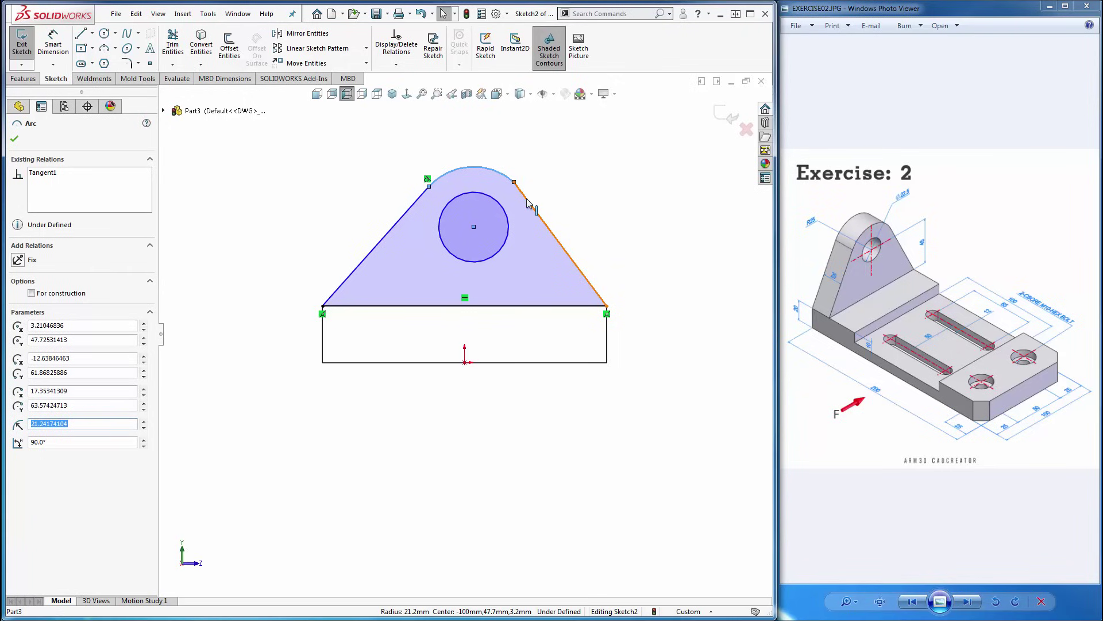
pyautogui.keyDown('ctrl'); pyautogui.click(527, 203); pyautogui.keyUp('ctrl')
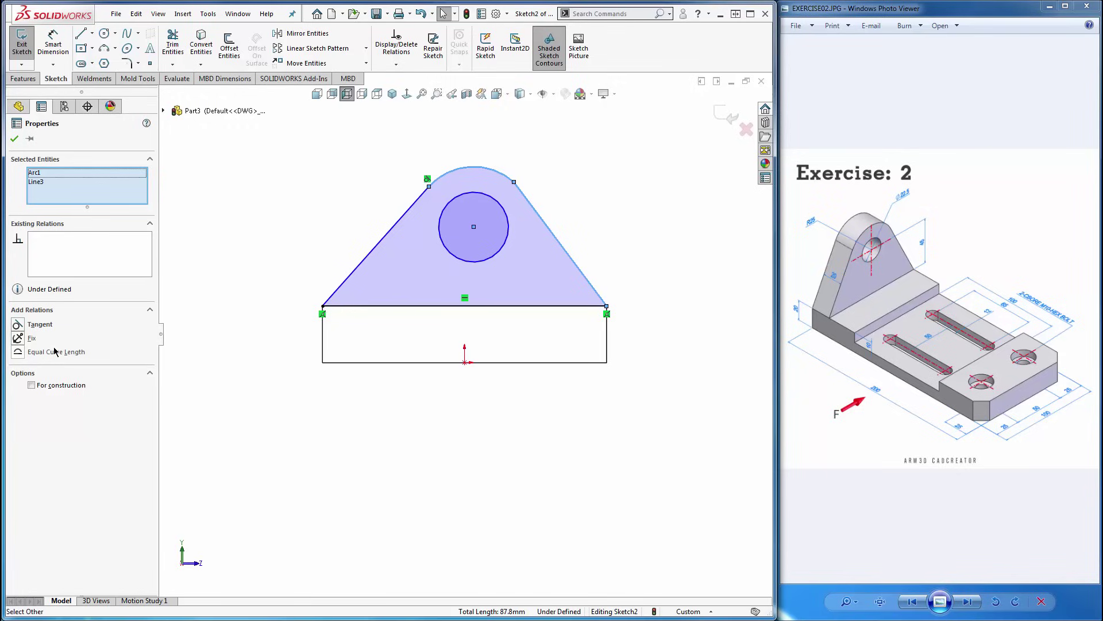
pyautogui.click(19, 325)
pyautogui.click(236, 267)
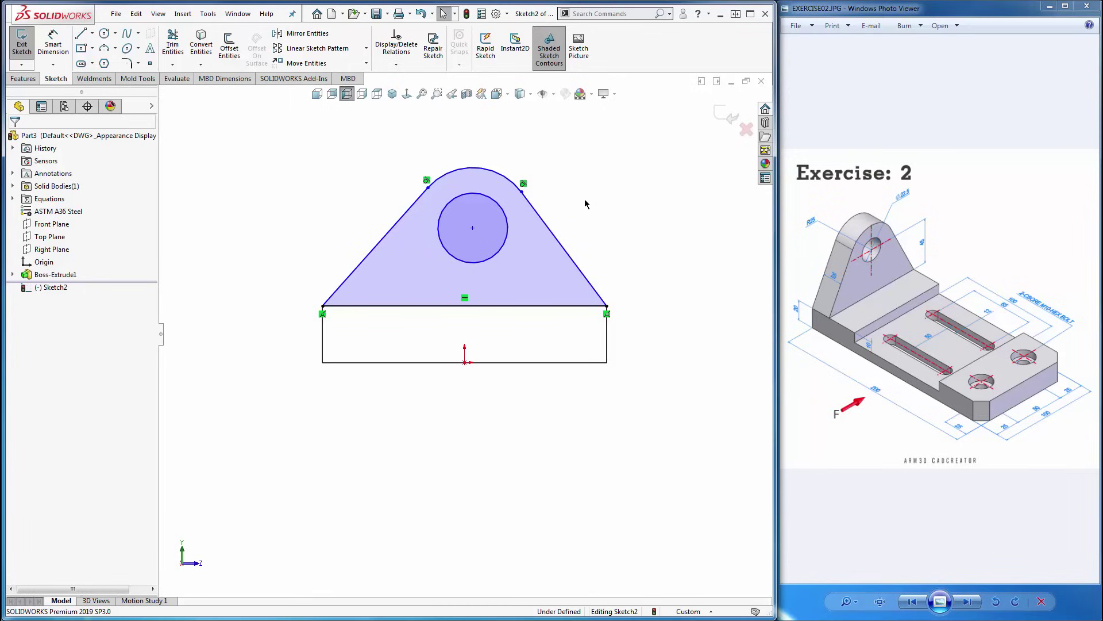
# Dimension the hole at Ø22.5 and the top arc at R25.
pyautogui.click(53, 43)
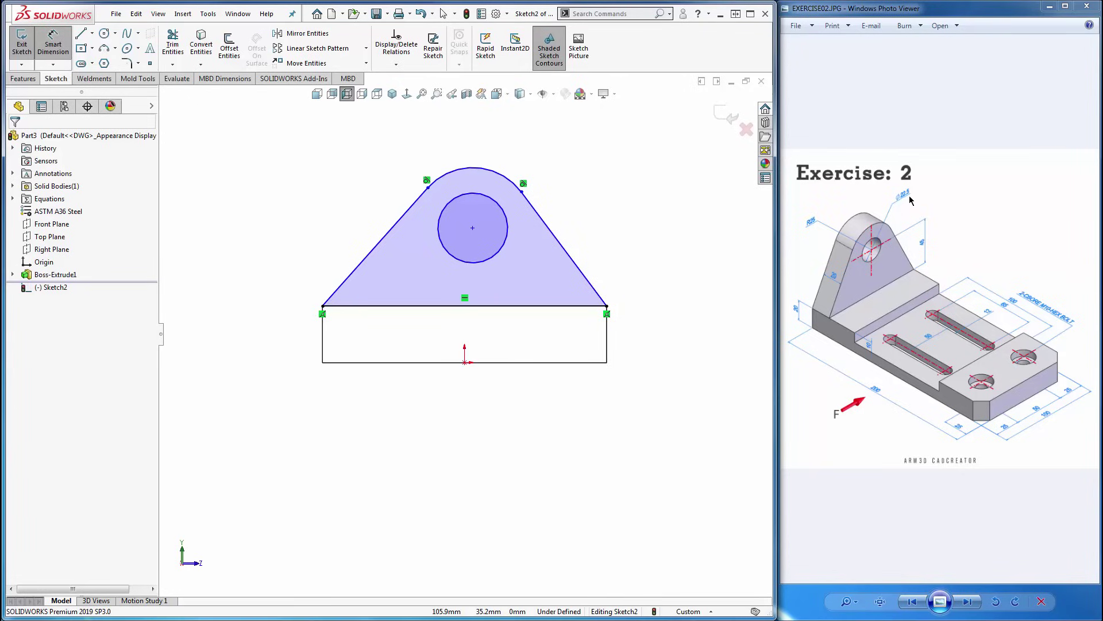
pyautogui.click(492, 201)
pyautogui.click(536, 148)
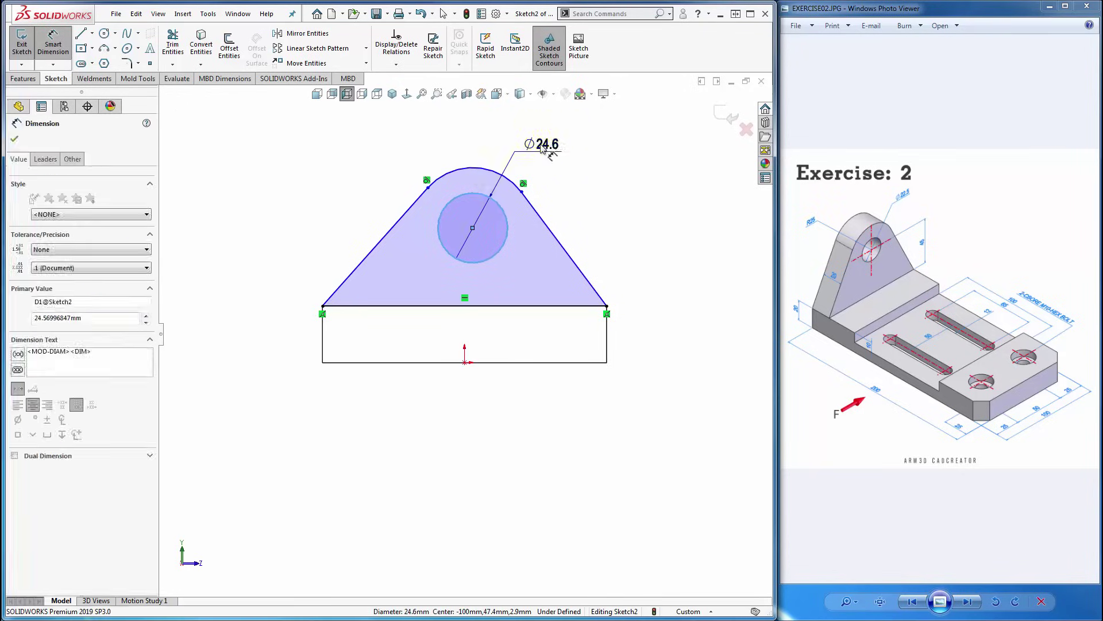
pyautogui.write('22.5')
pyautogui.press('Return')
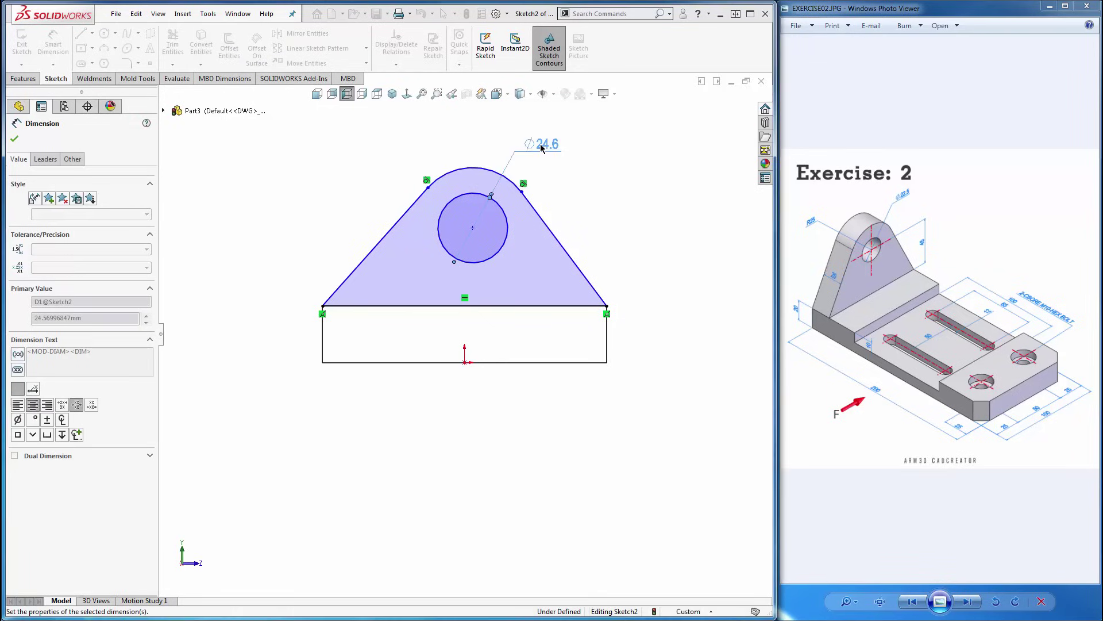
pyautogui.click(464, 166)
pyautogui.click(428, 141)
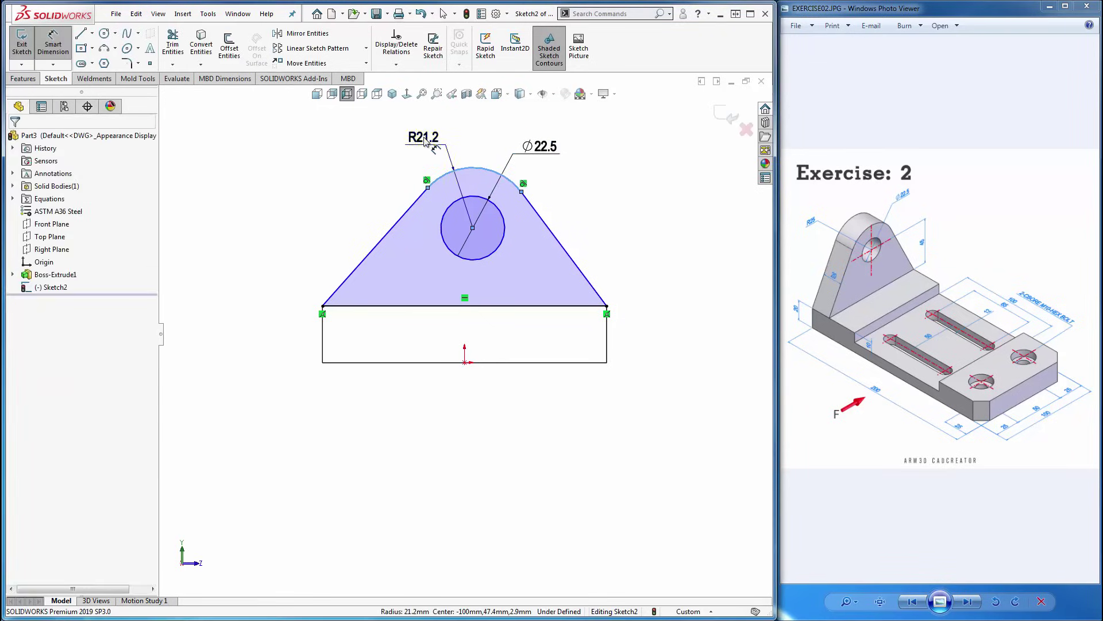
pyautogui.write('25')
pyautogui.press('Return')
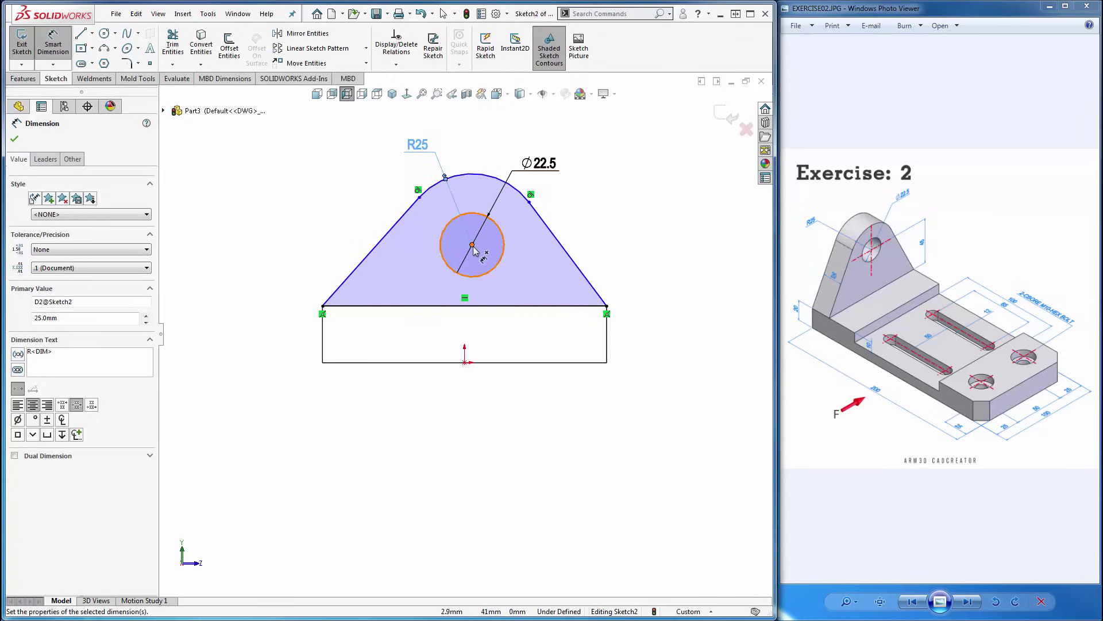
# Set the hole centre 45 mm above the lug's bottom edge.
pyautogui.click(521, 306)
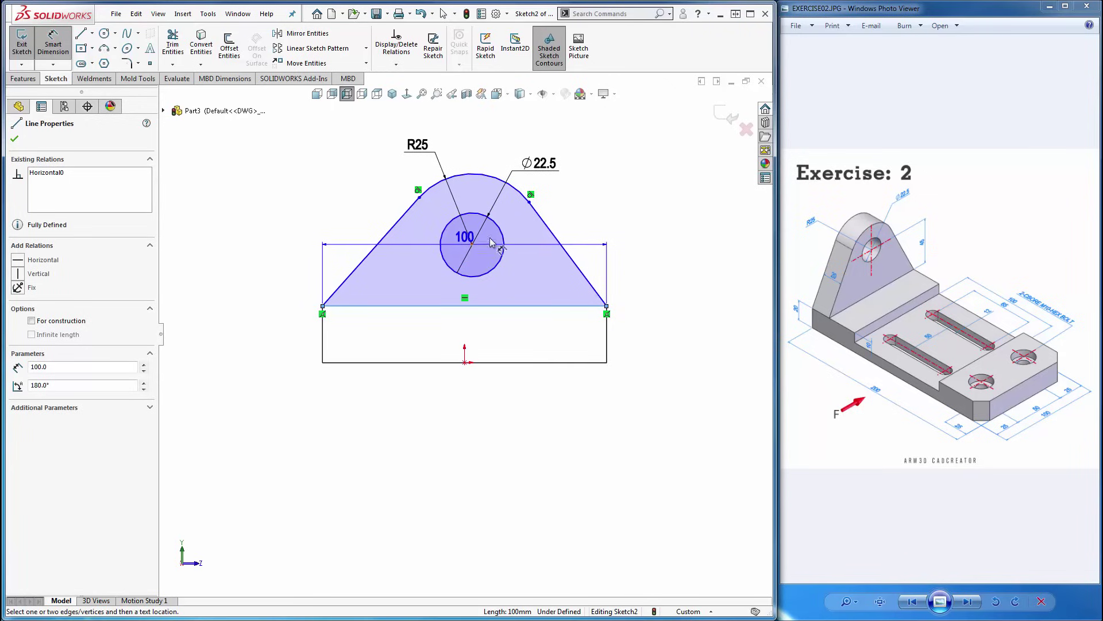
pyautogui.click(501, 259)
pyautogui.click(689, 280)
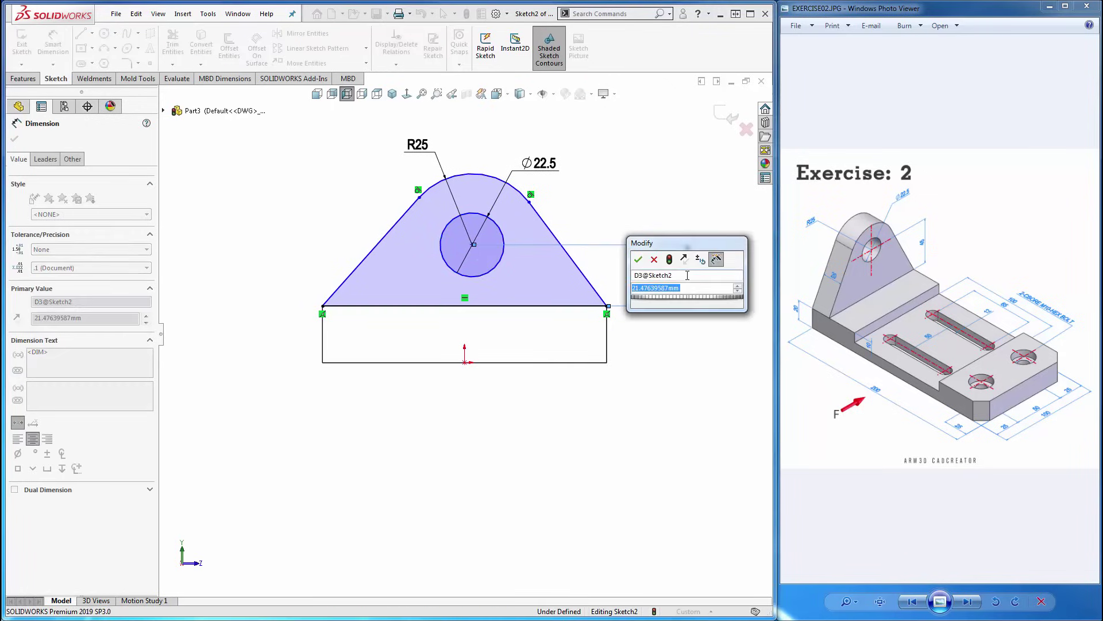
pyautogui.write('45')
pyautogui.press('Return')
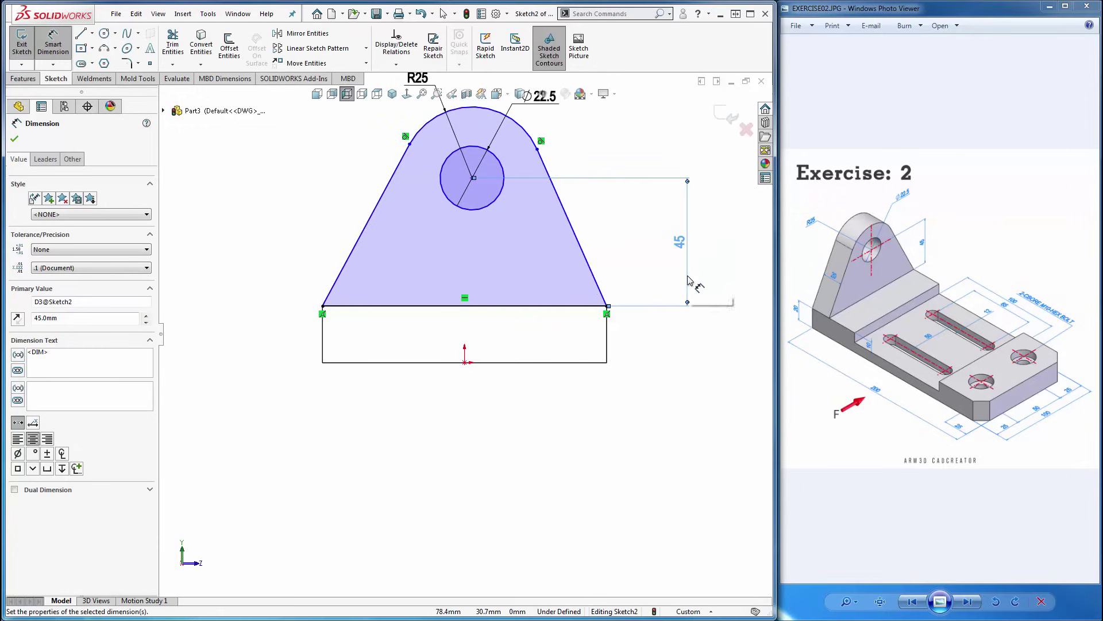
pyautogui.press('Escape')
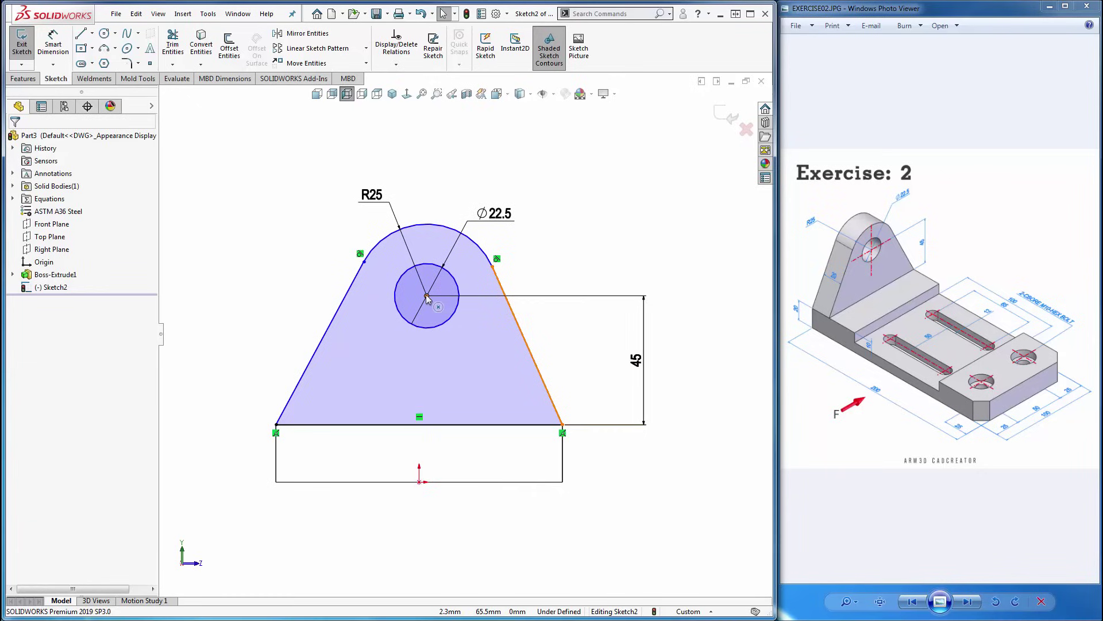
# Centre the hole over the origin with a Vertical relation.
pyautogui.moveTo(427, 295)
pyautogui.mouseDown()
pyautogui.moveTo(518, 326)
pyautogui.moveTo(367, 324)
pyautogui.moveTo(517, 324)
pyautogui.moveTo(373, 329)
pyautogui.moveTo(414, 326)
pyautogui.mouseUp()
pyautogui.press('Escape')
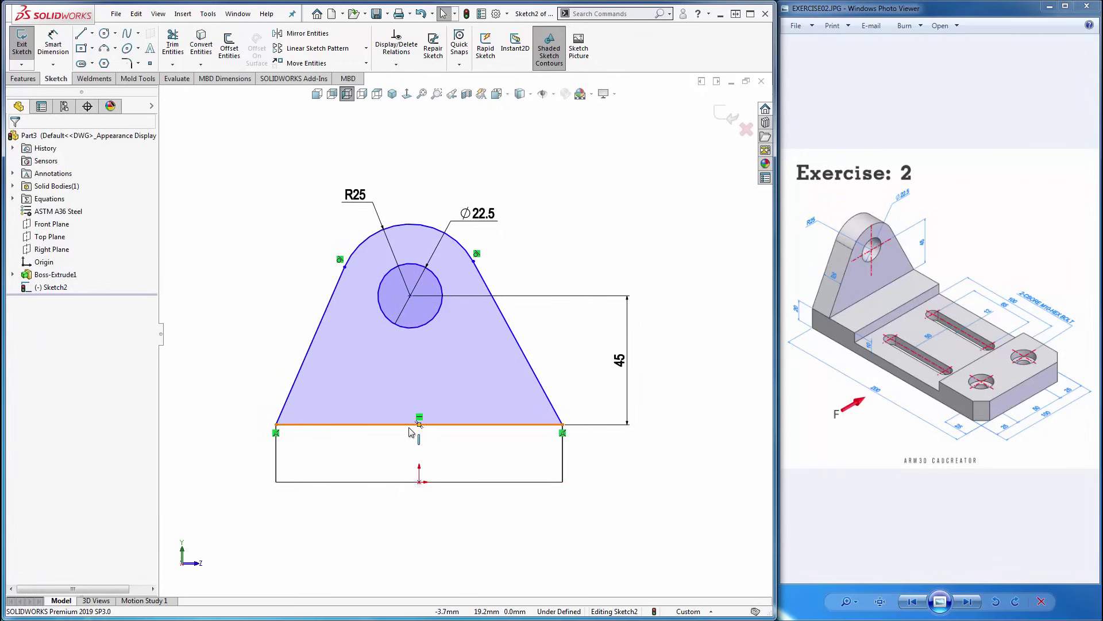
pyautogui.click(410, 297)
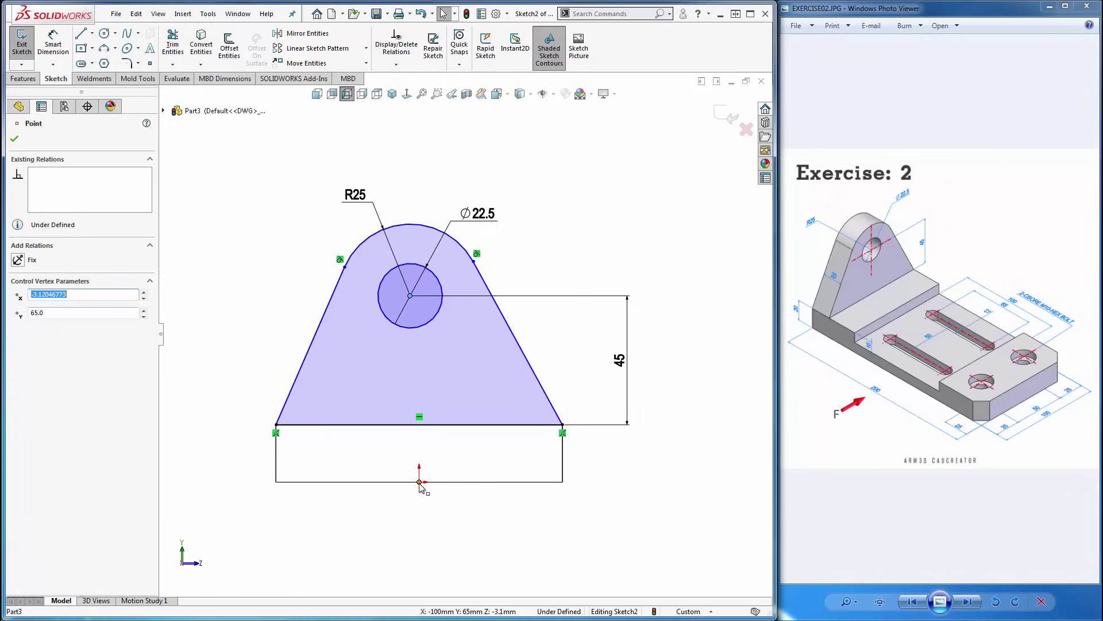
pyautogui.keyDown('ctrl'); pyautogui.click(420, 483); pyautogui.keyUp('ctrl')
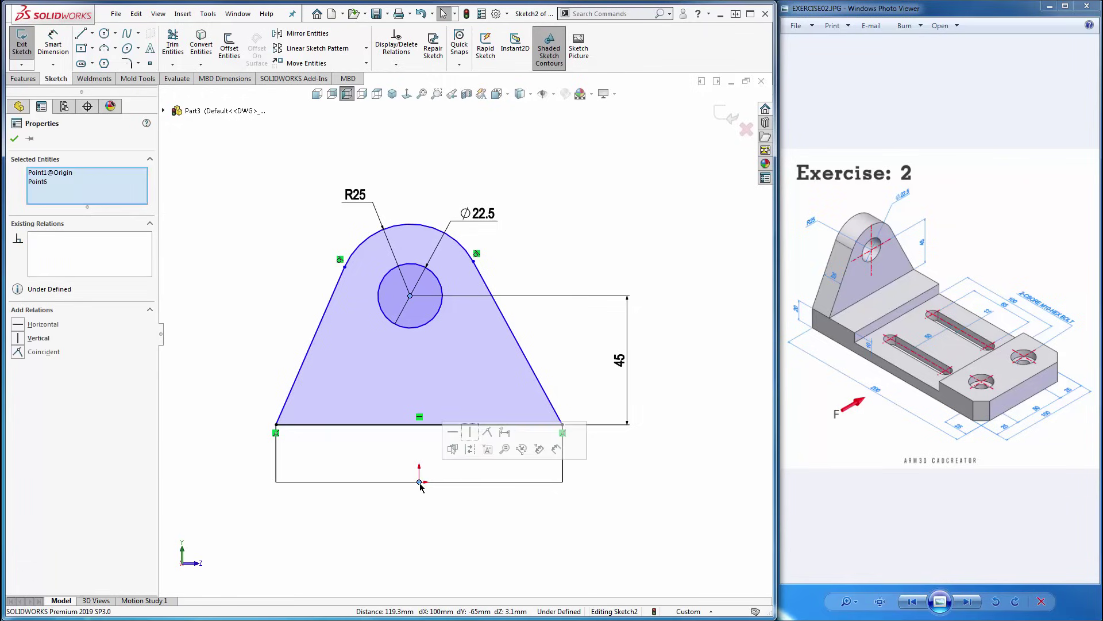
pyautogui.click(20, 339)
pyautogui.click(242, 321)
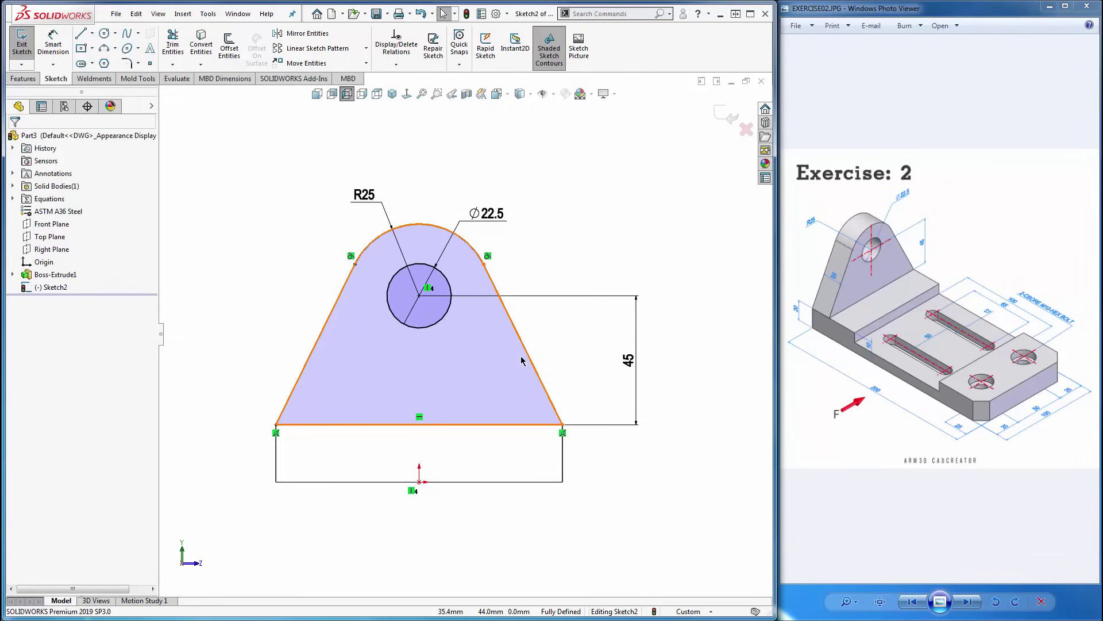
# Exit the sketch and extrude the lug 20 mm, reversed toward the base plate.
pyautogui.click(721, 115)
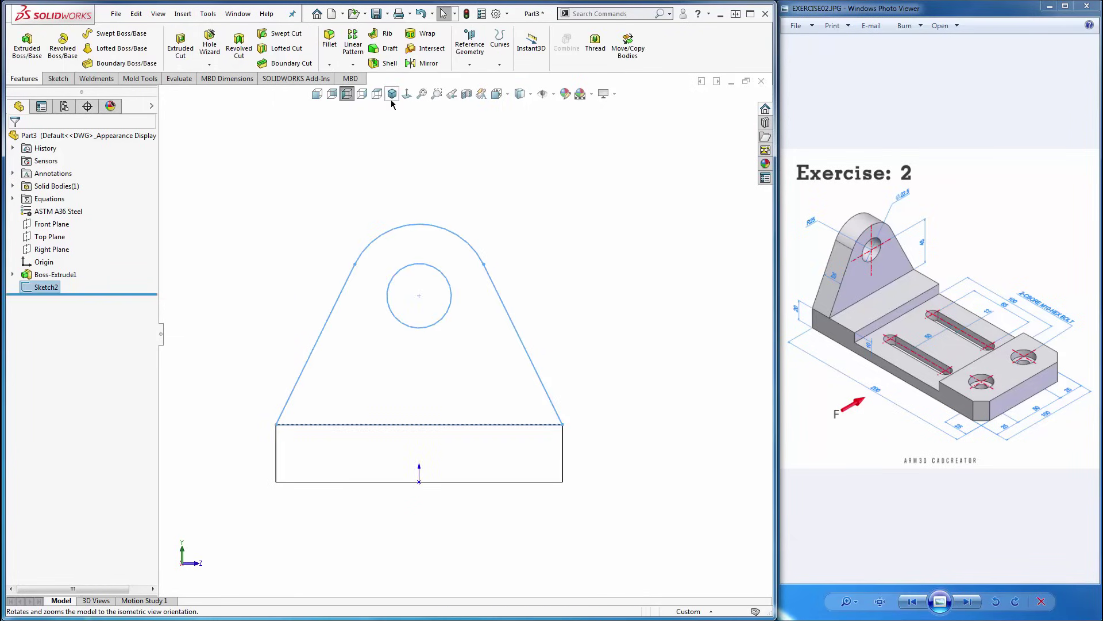
pyautogui.click(392, 94)
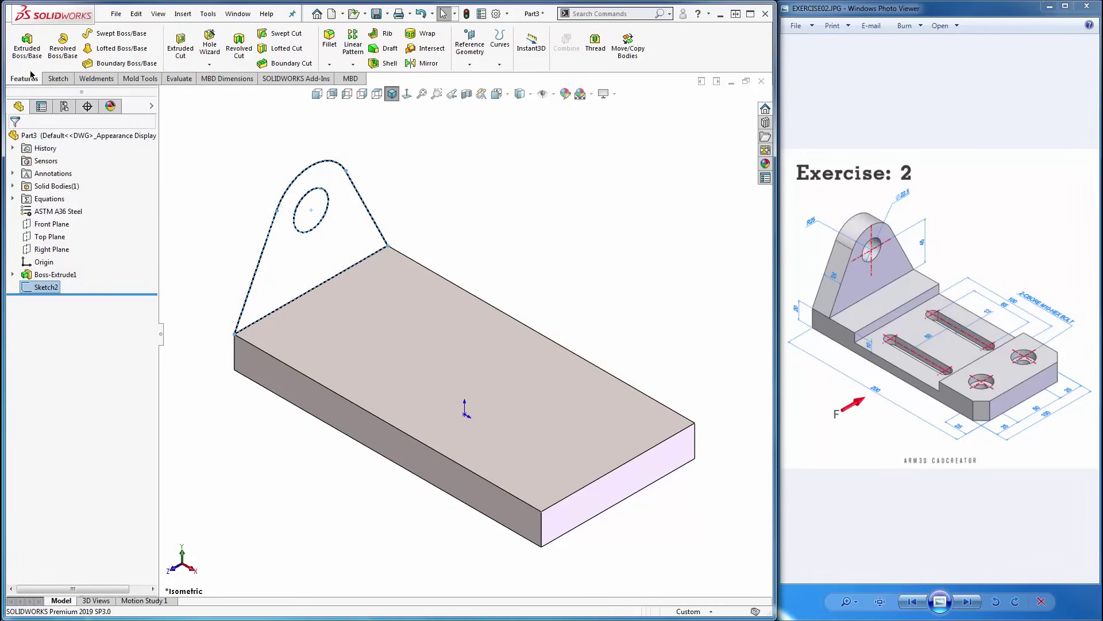
pyautogui.click(26, 48)
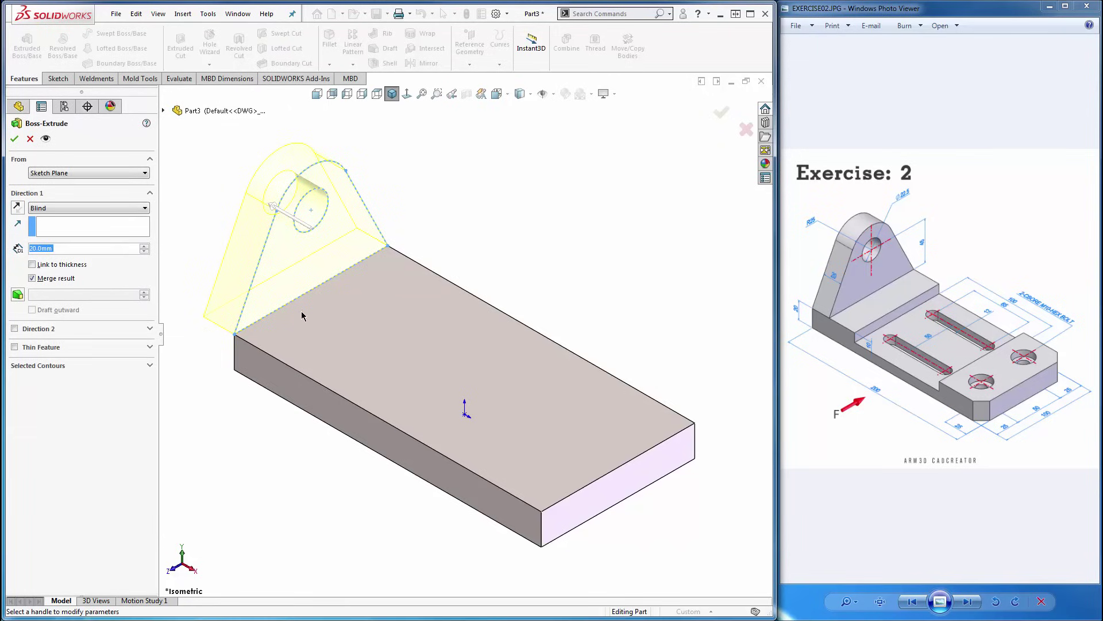
pyautogui.click(17, 207)
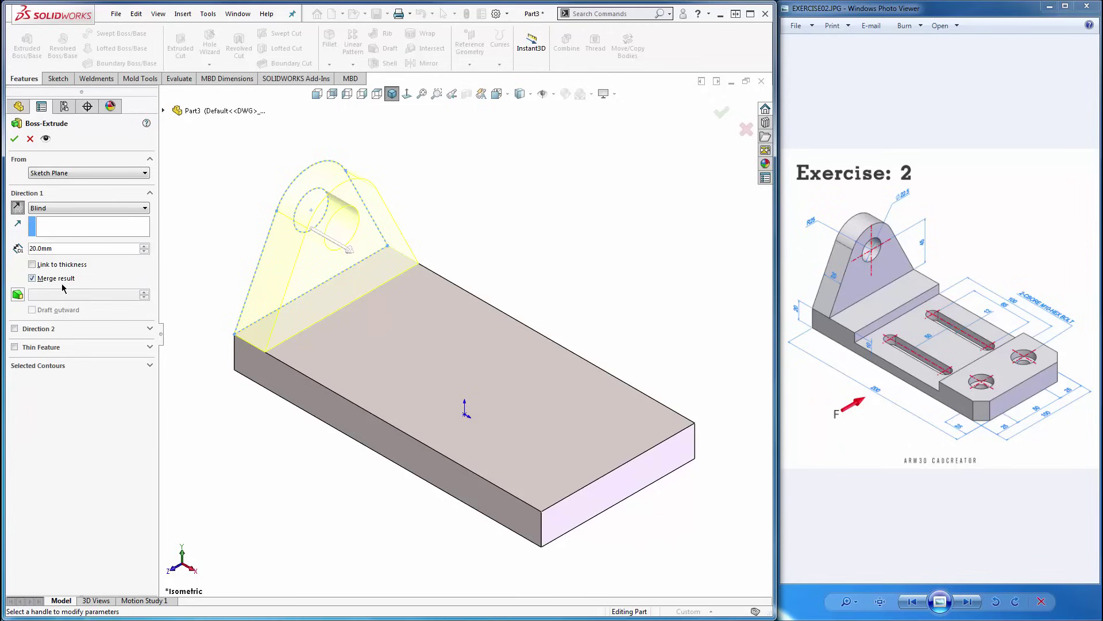
pyautogui.click(15, 141)
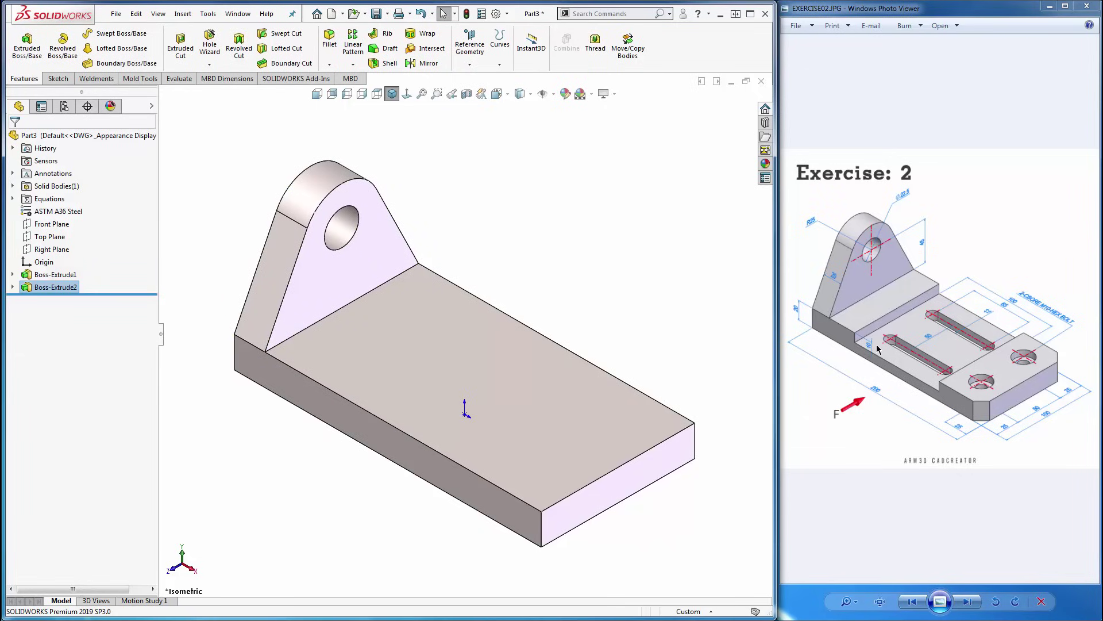
# Sketch a centre rectangle on the base plate's top face, from the origin to the plate's top edge.
pyautogui.click(678, 339)
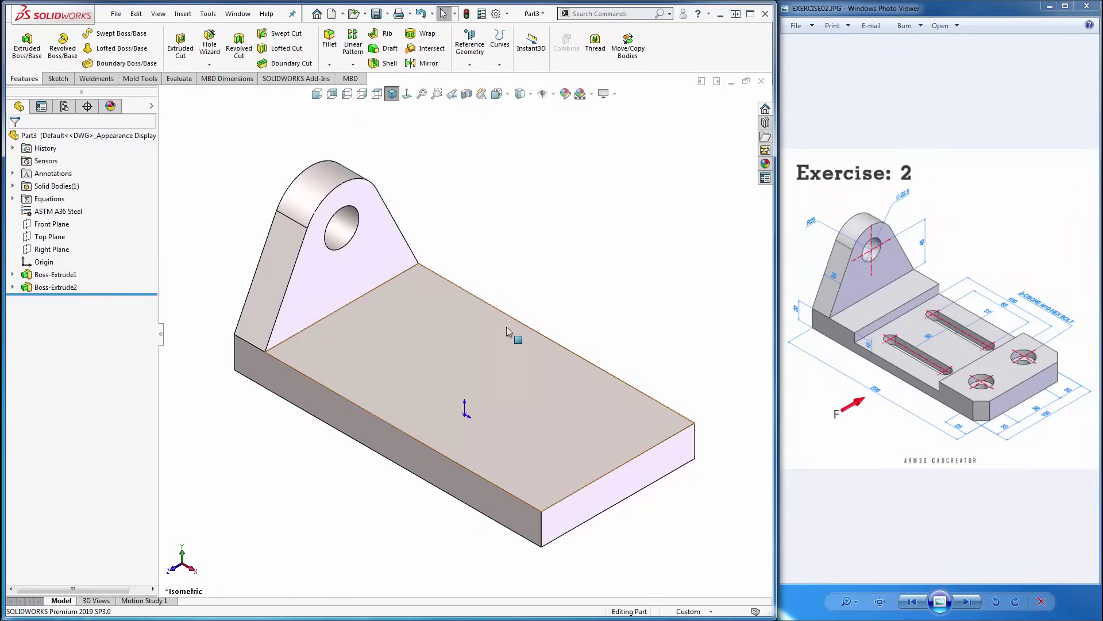
pyautogui.click(481, 342)
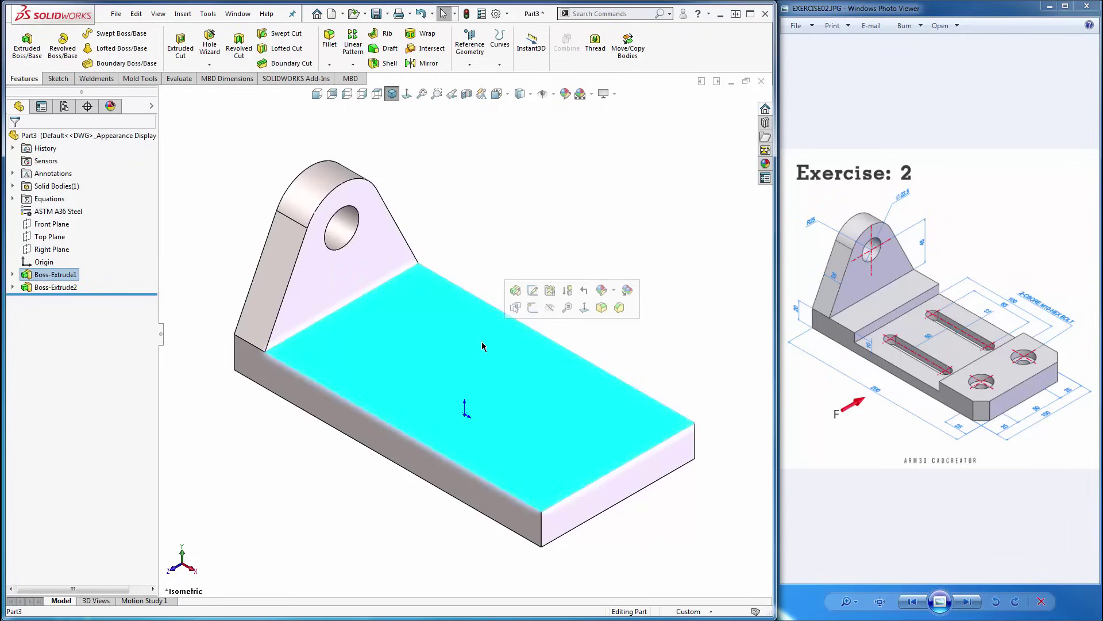
pyautogui.click(533, 308)
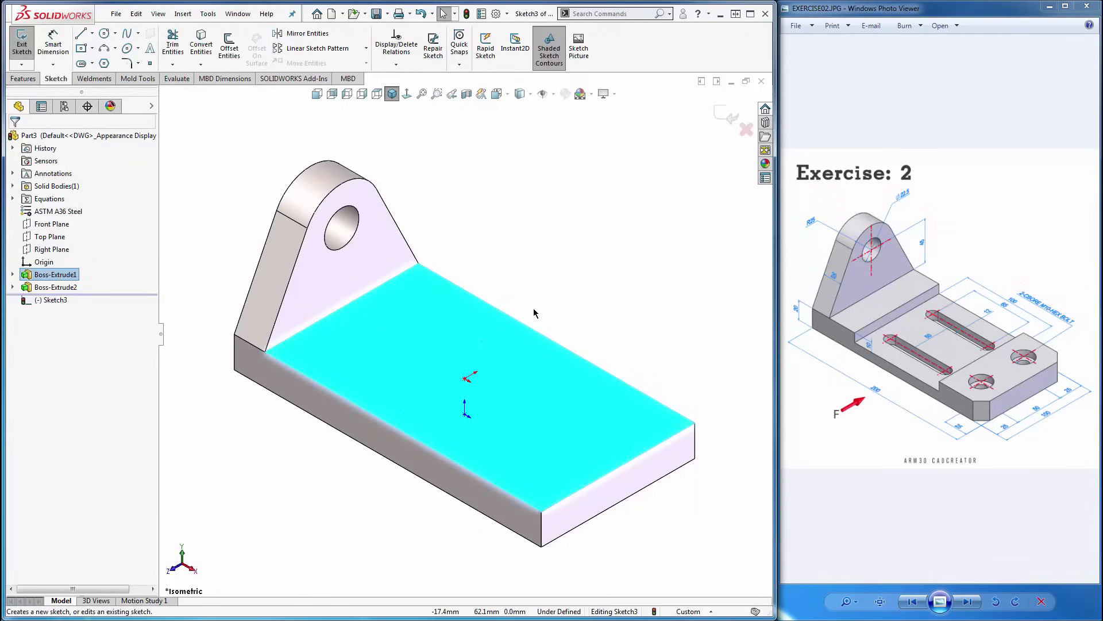
pyautogui.hotkey('ctrl', '8')
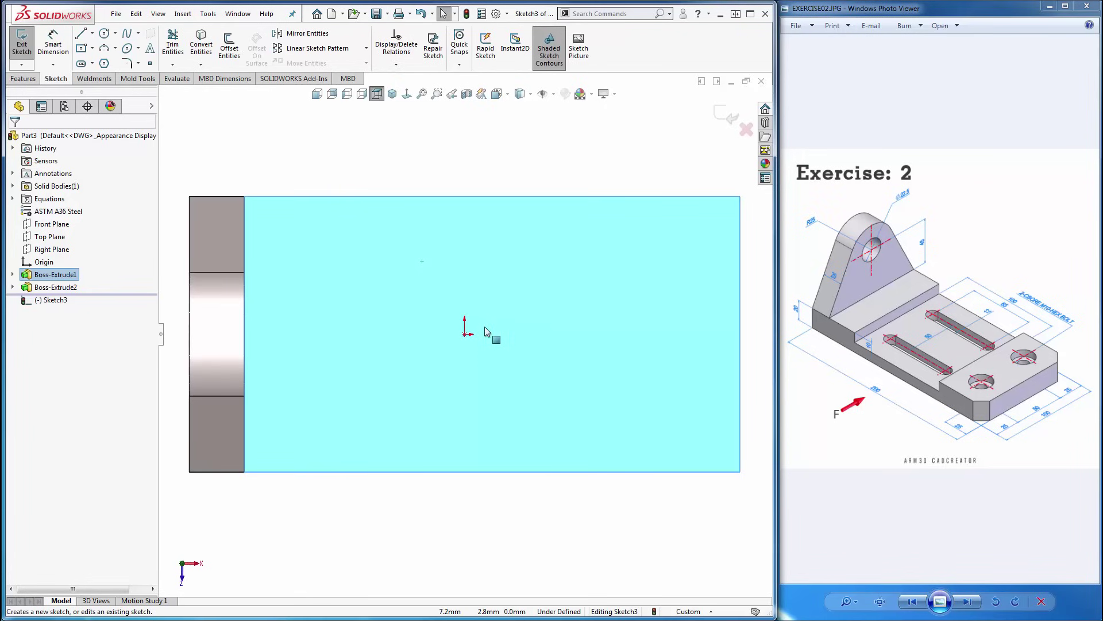
pyautogui.click(92, 49)
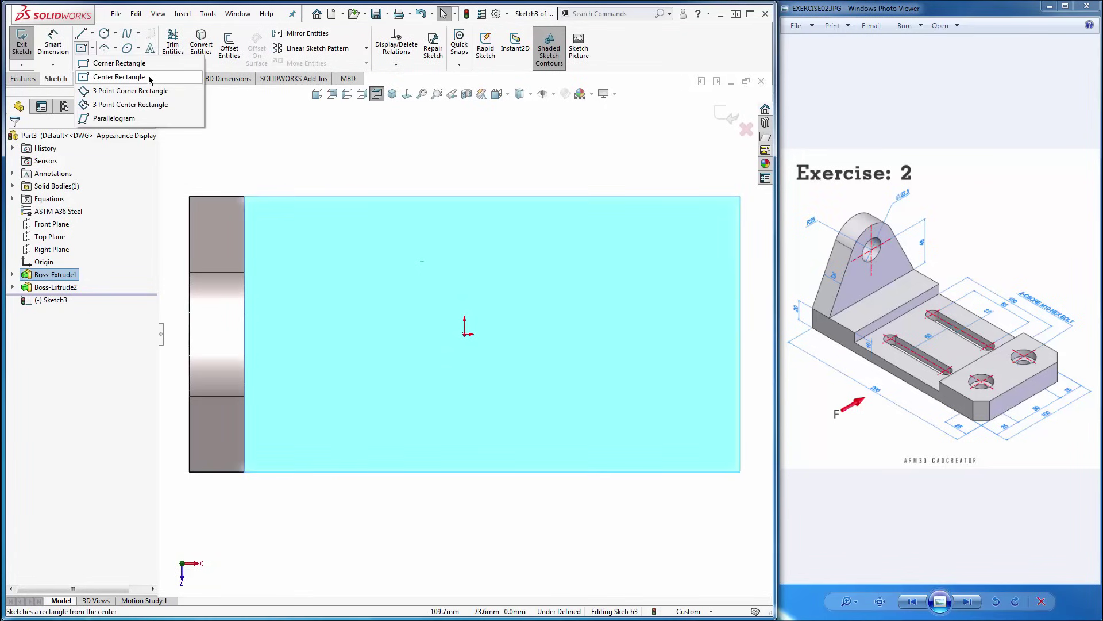
pyautogui.click(119, 76)
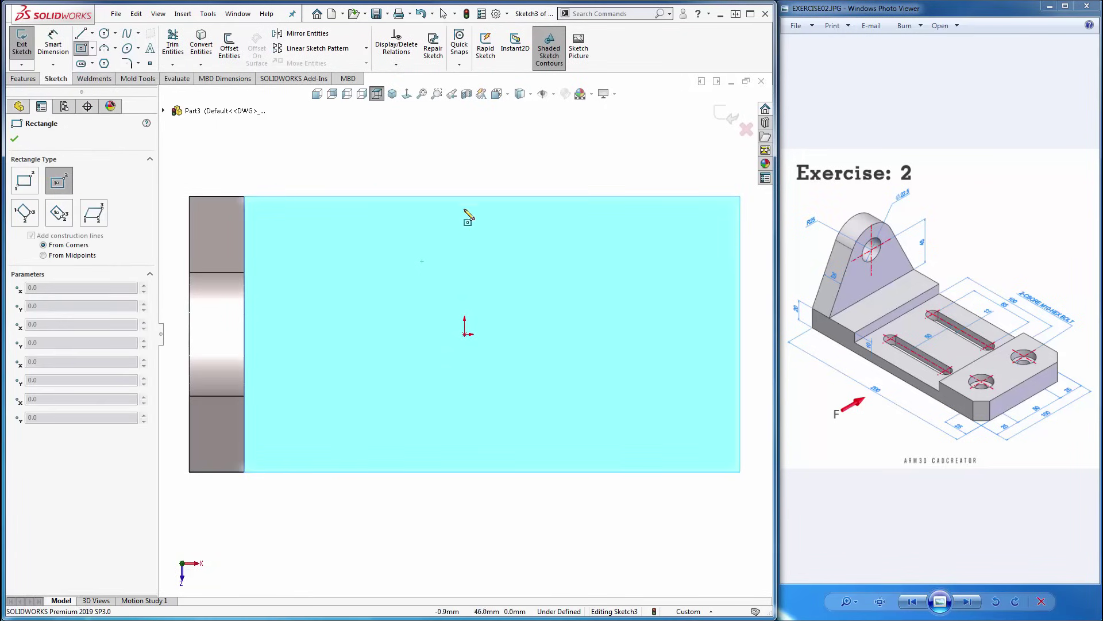
pyautogui.click(465, 334)
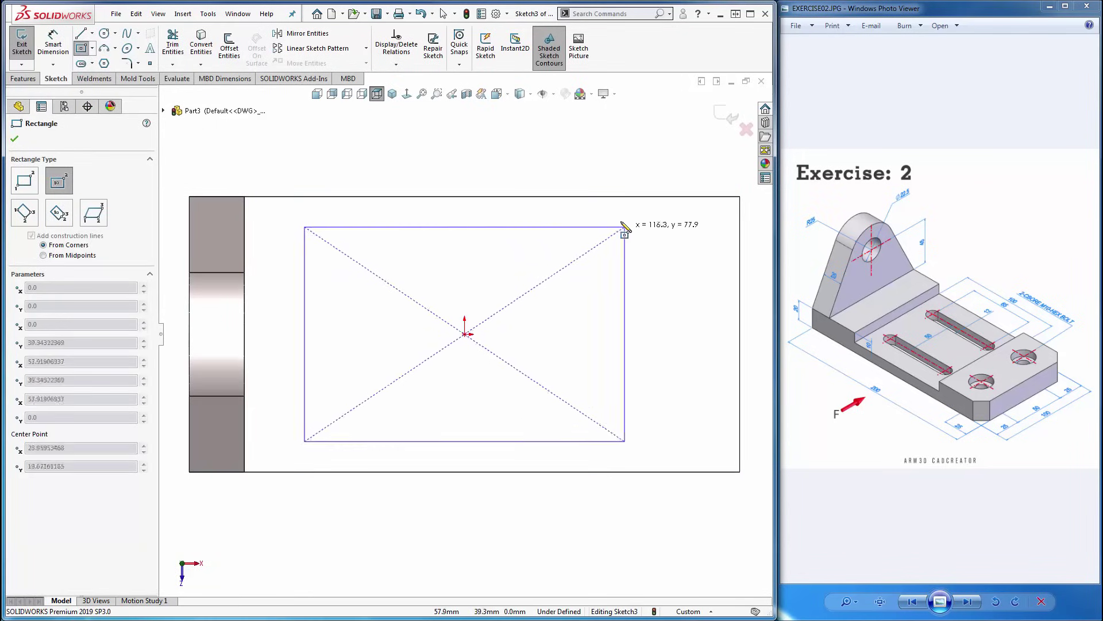
pyautogui.click(628, 198)
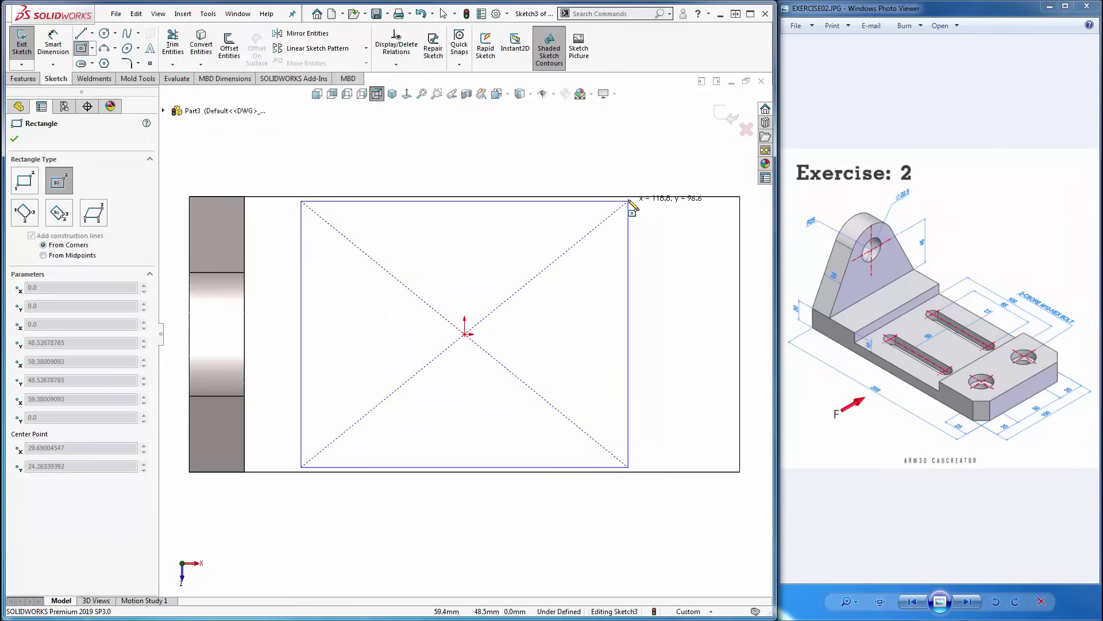
pyautogui.click(629, 197)
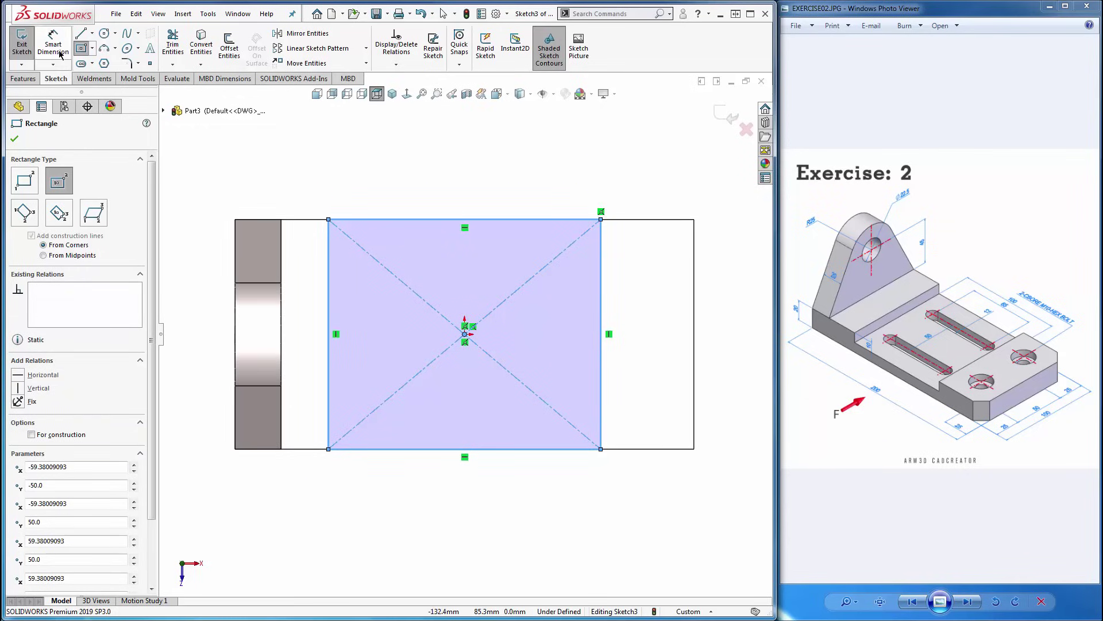
# Dimension the rectangle 100 mm wide, exit the sketch and view the part isometrically.
pyautogui.rightClick(368, 155)
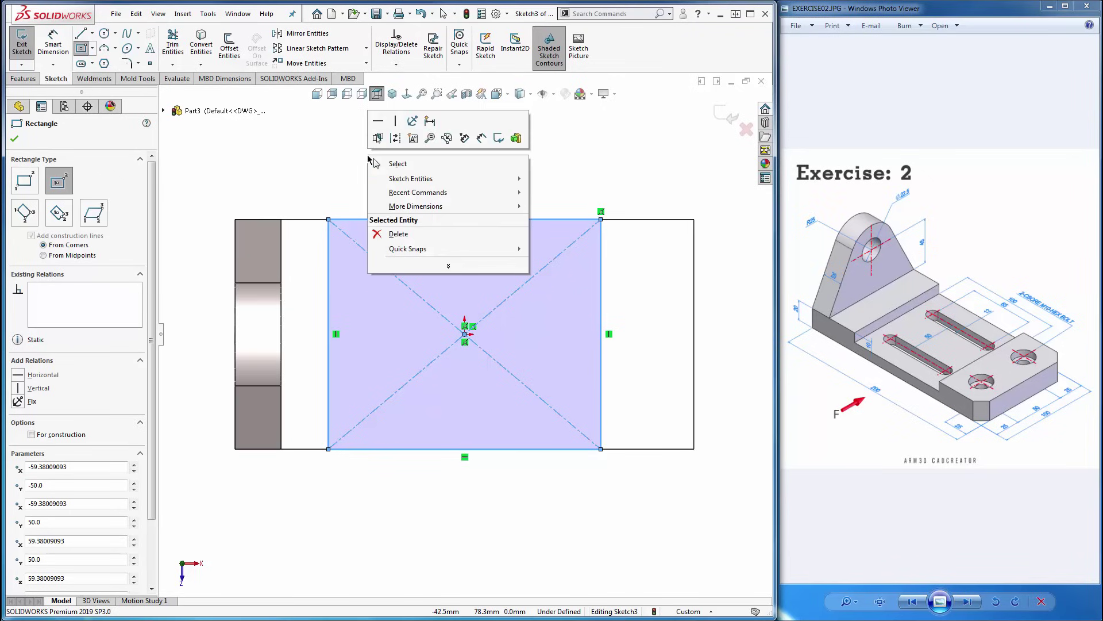
pyautogui.click(481, 138)
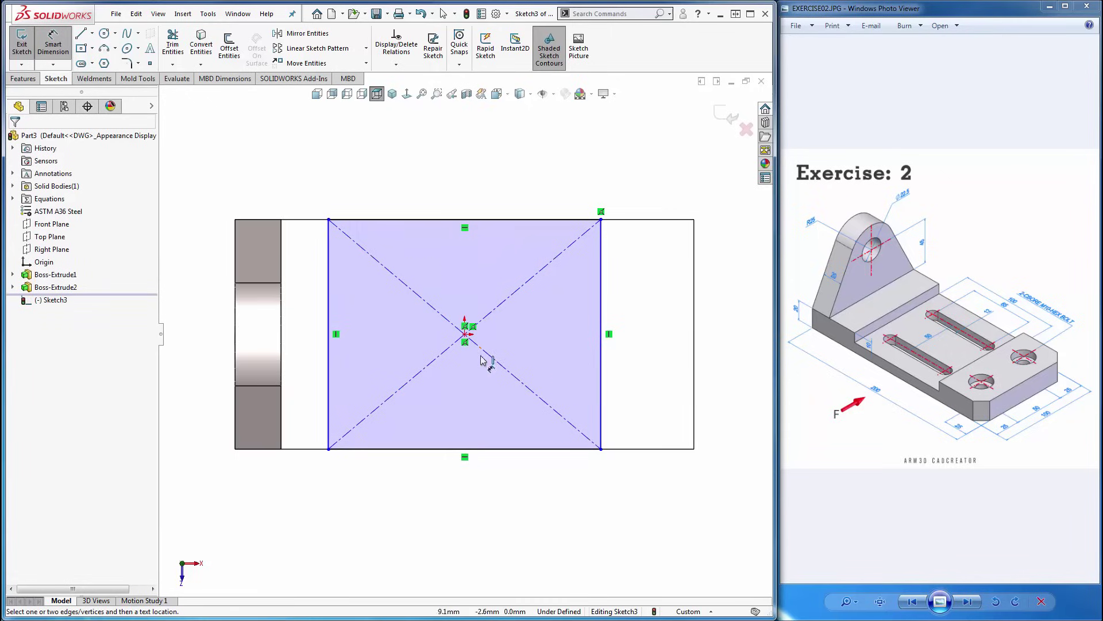
pyautogui.click(485, 450)
pyautogui.click(454, 511)
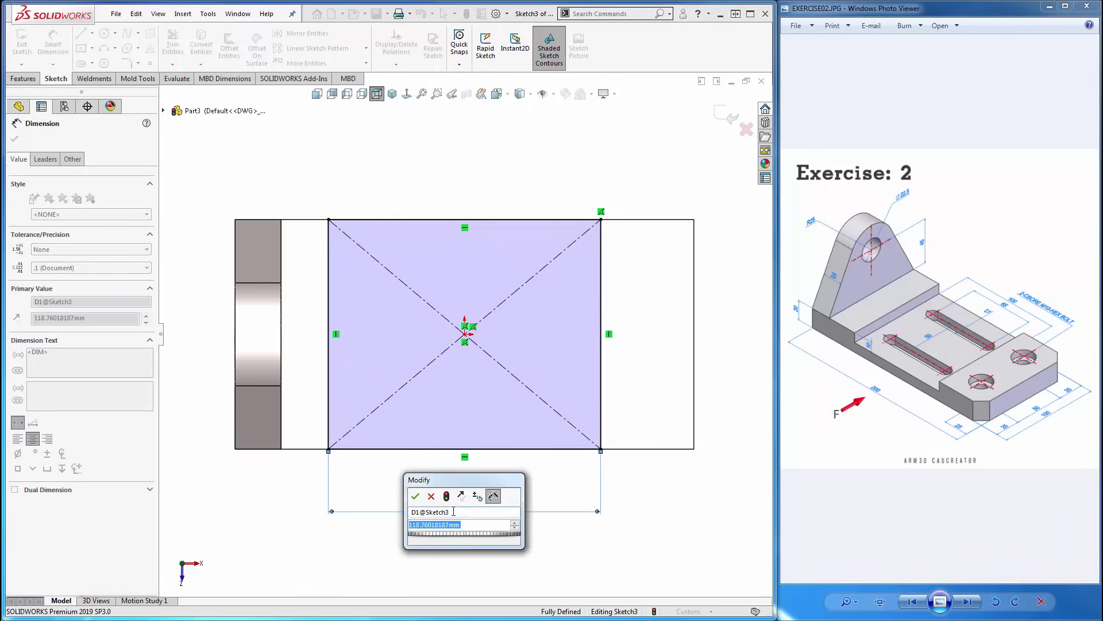
pyautogui.press('Return')
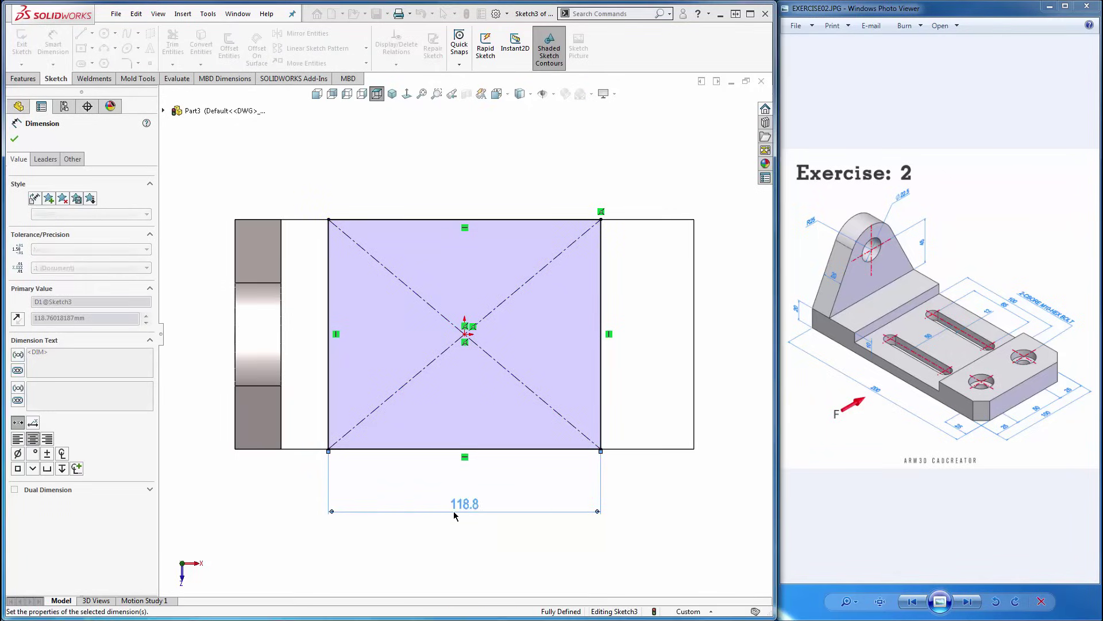
pyautogui.click(481, 543)
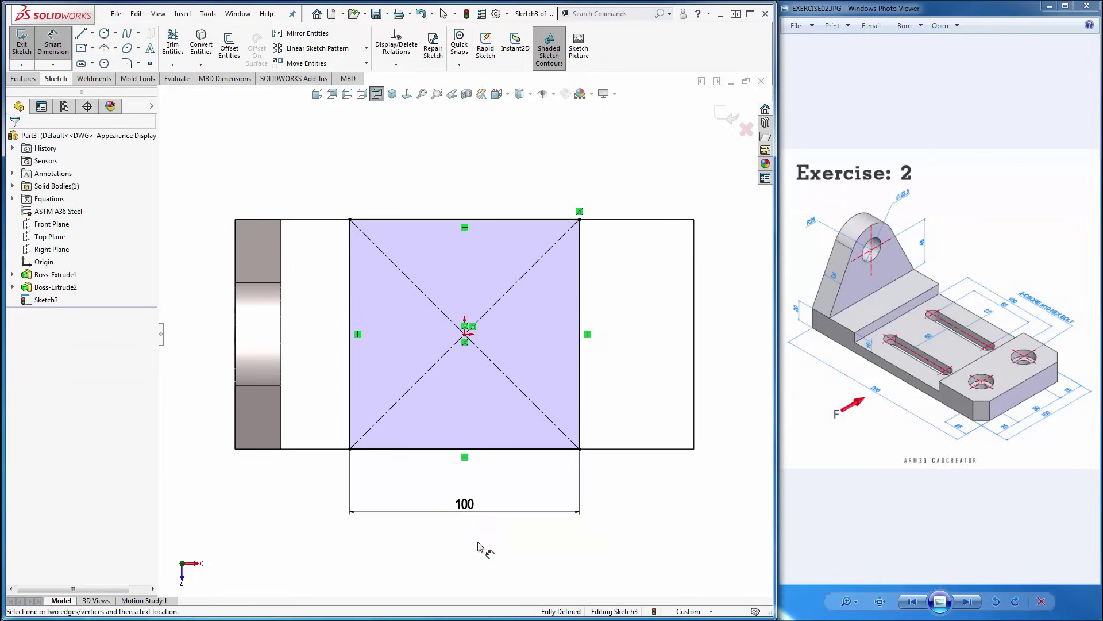
pyautogui.press('Escape')
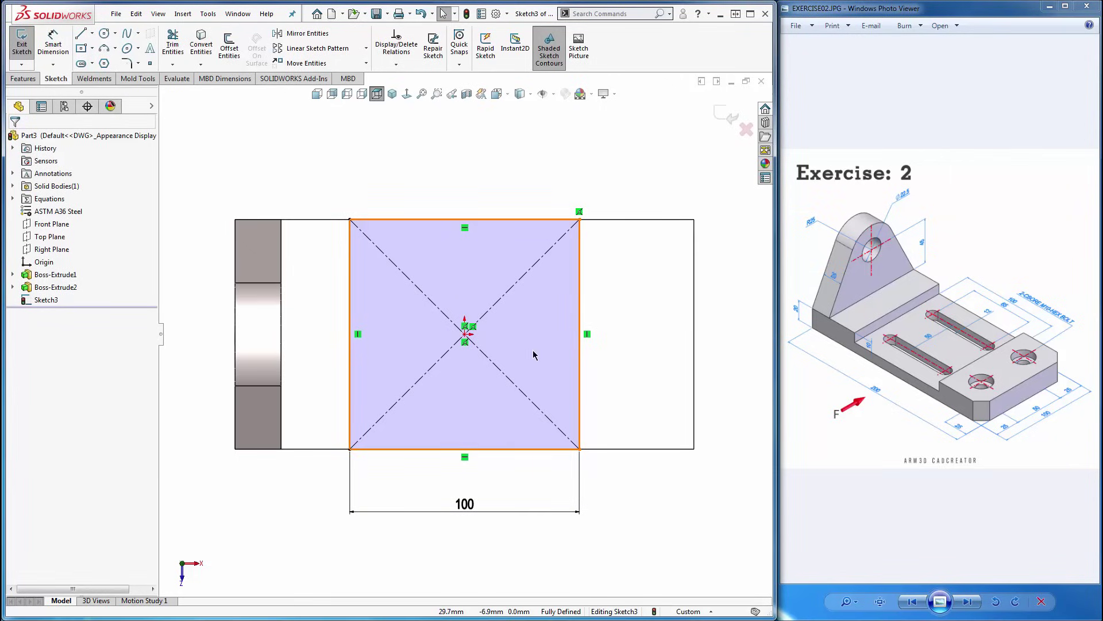
pyautogui.click(731, 118)
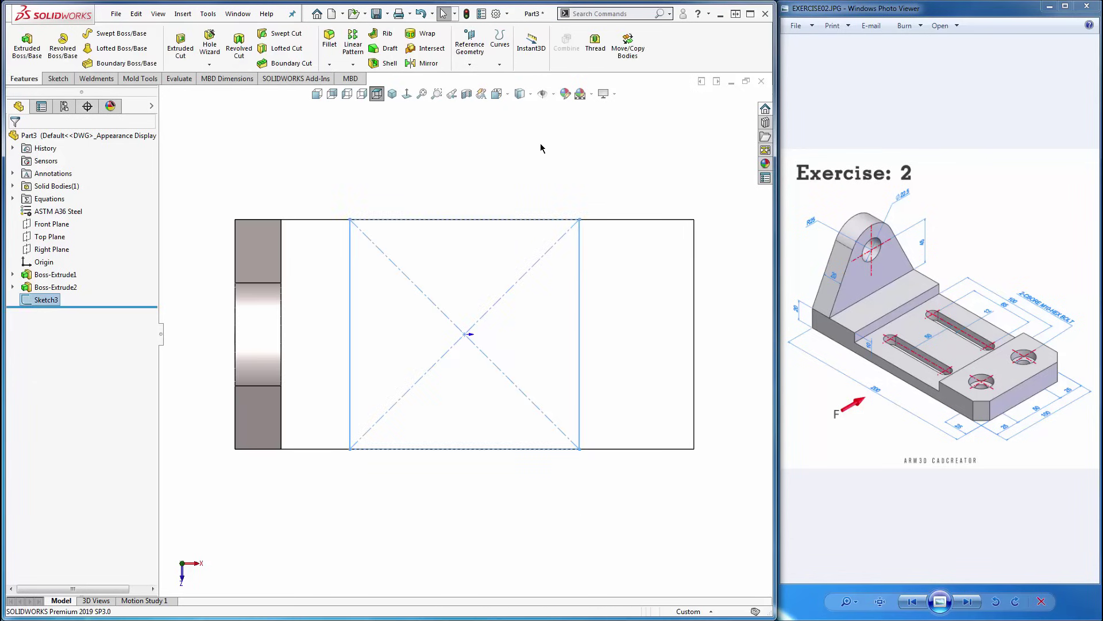
pyautogui.click(392, 95)
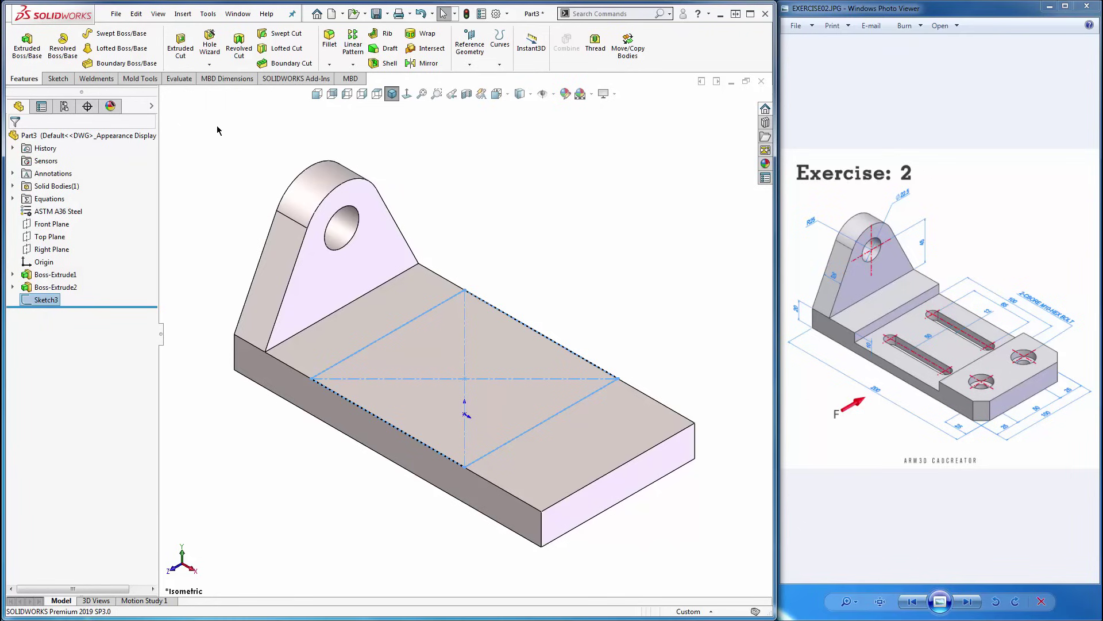
# Extrude-cut the rectangle Blind 10 mm deep into the base plate to form the recess.
pyautogui.click(178, 54)
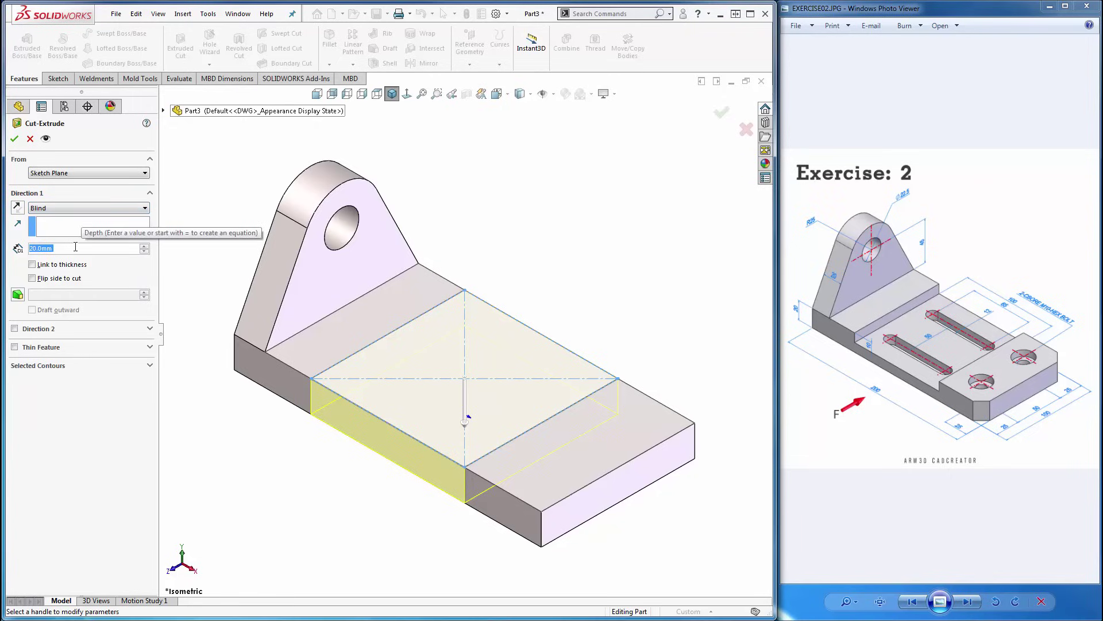
pyautogui.write('10')
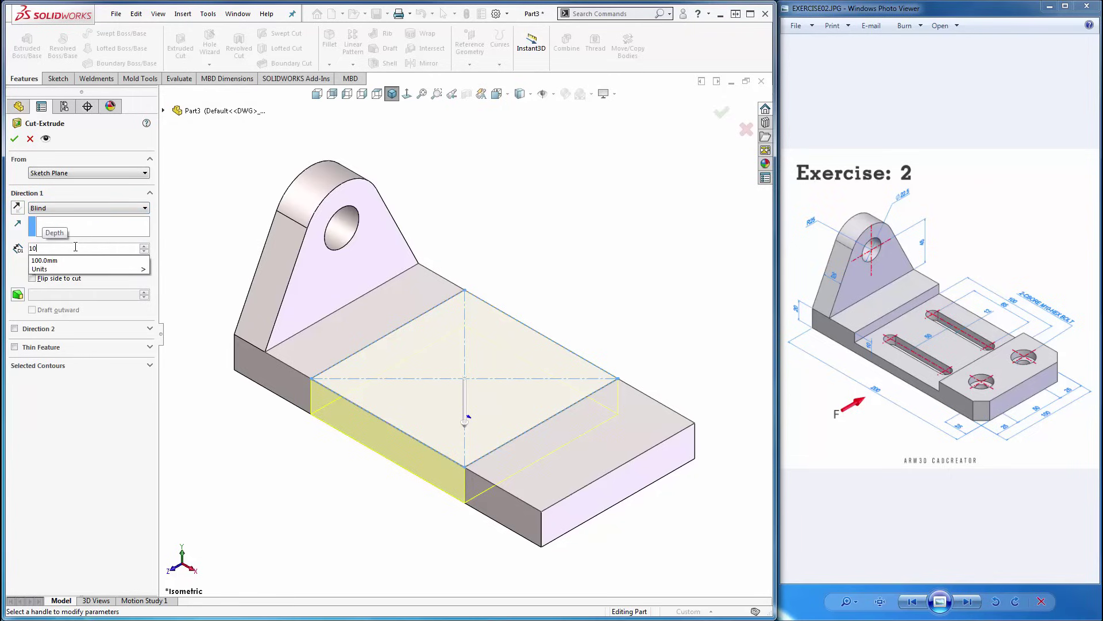
pyautogui.press('Return')
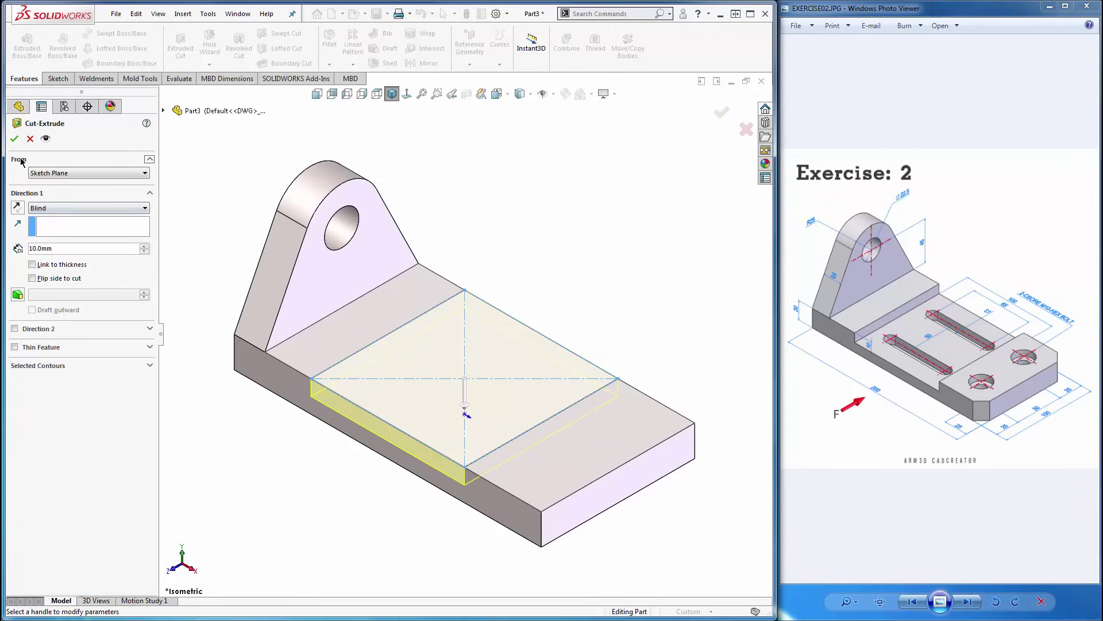
pyautogui.click(14, 140)
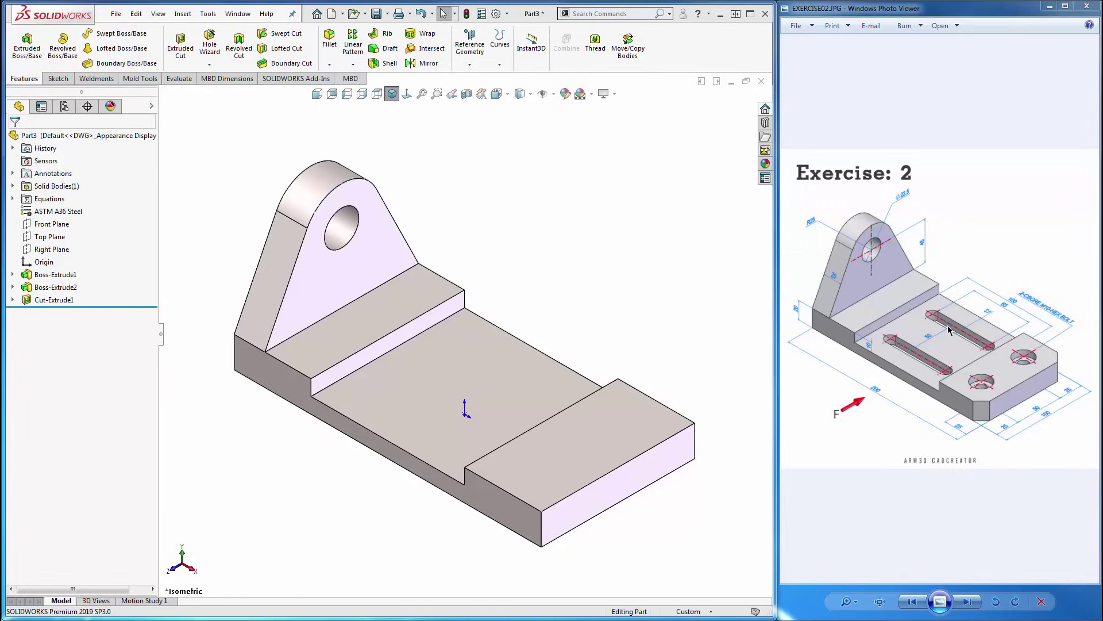
pyautogui.click(497, 360)
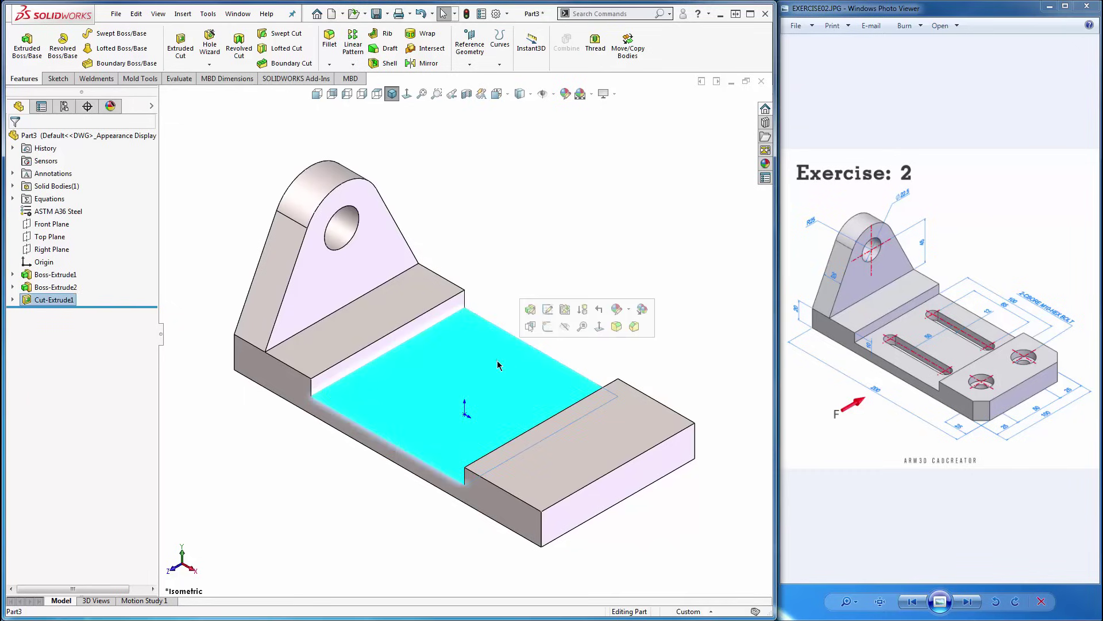
# On the recess floor, sketch a horizontal centrepoint straight slot centred above the origin.
pyautogui.click(532, 324)
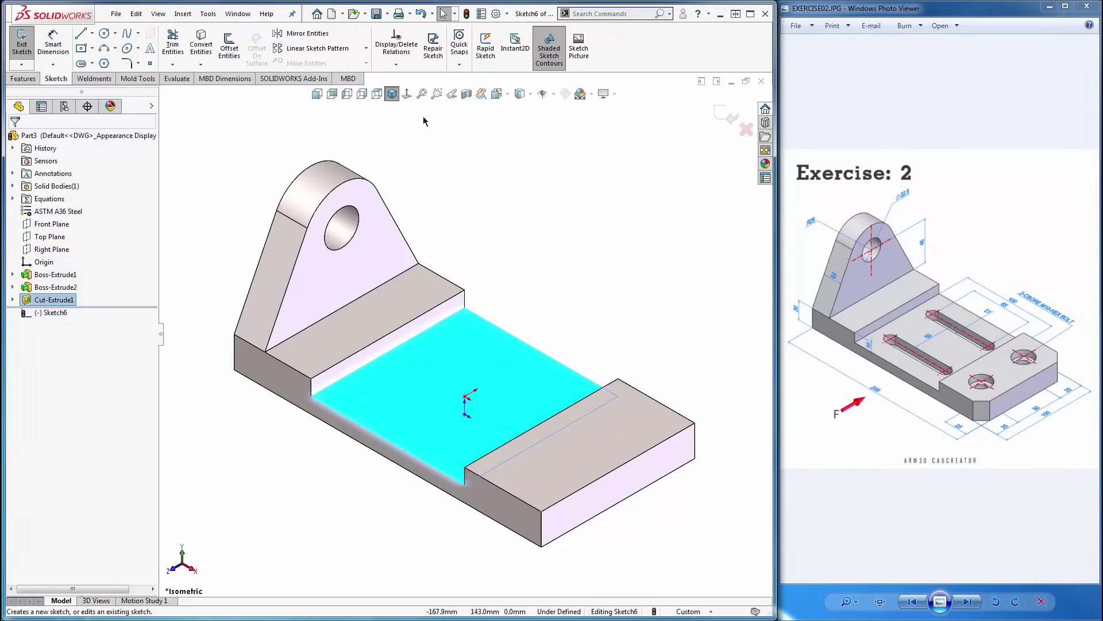
pyautogui.click(377, 93)
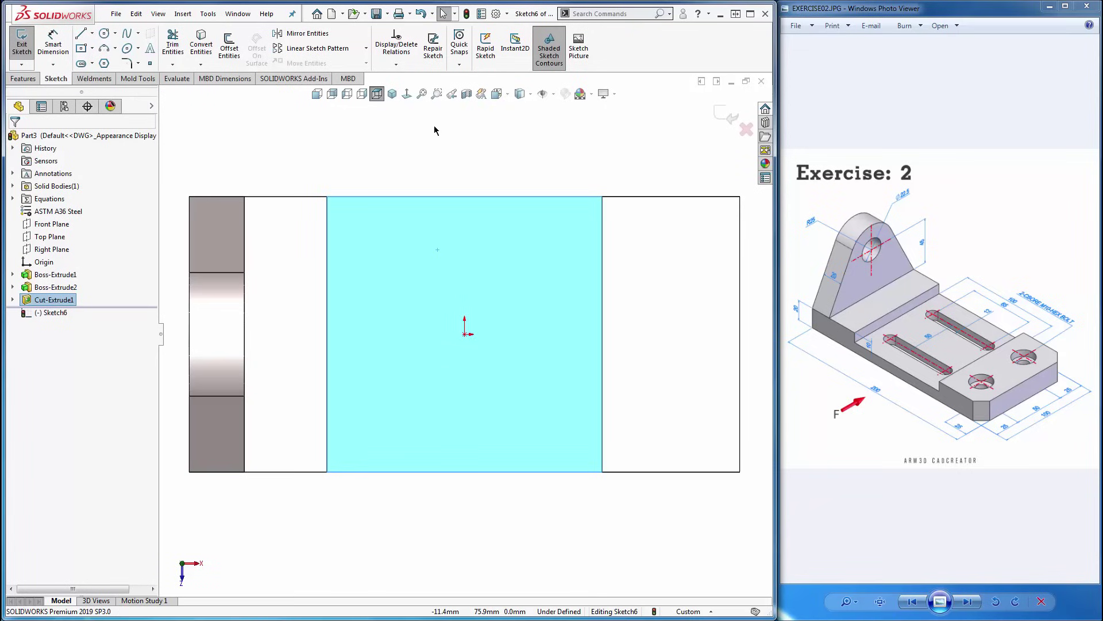
pyautogui.click(92, 64)
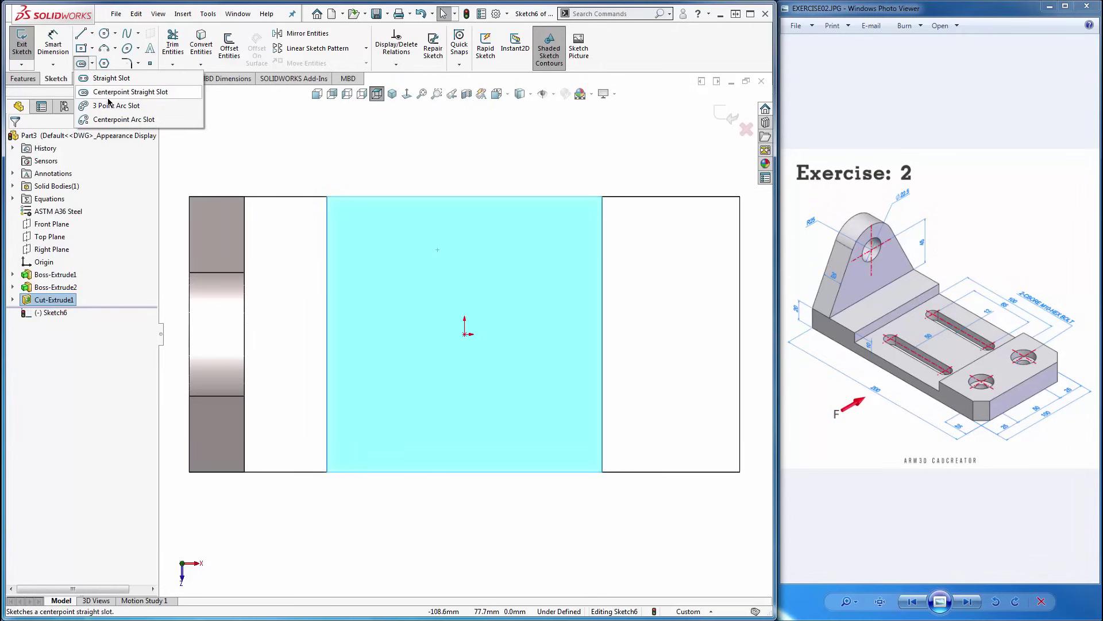
pyautogui.click(174, 95)
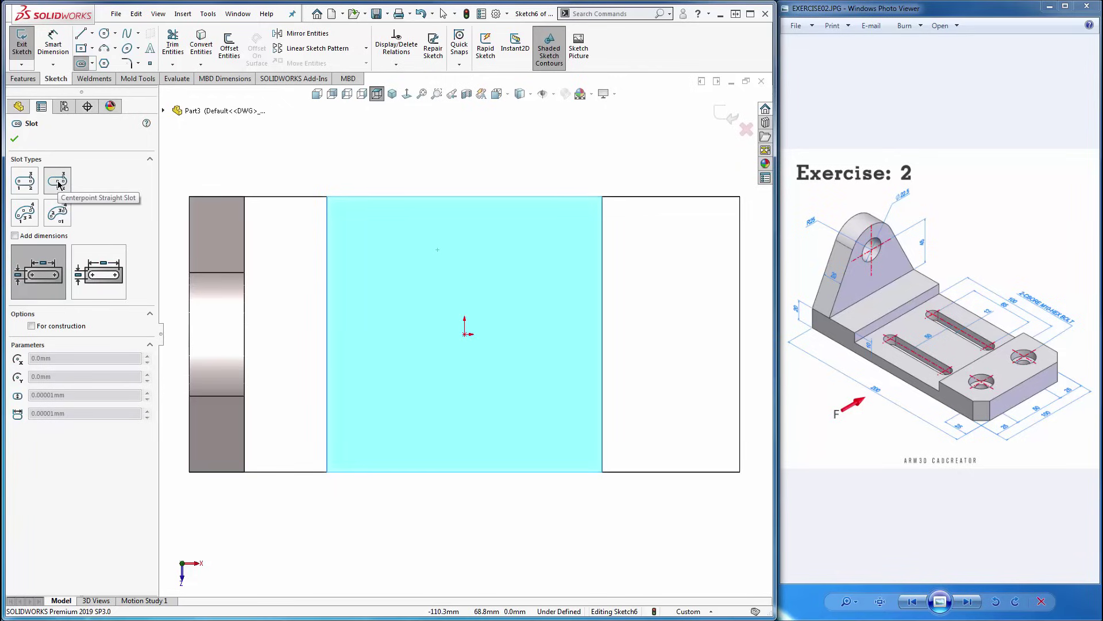
pyautogui.click(58, 183)
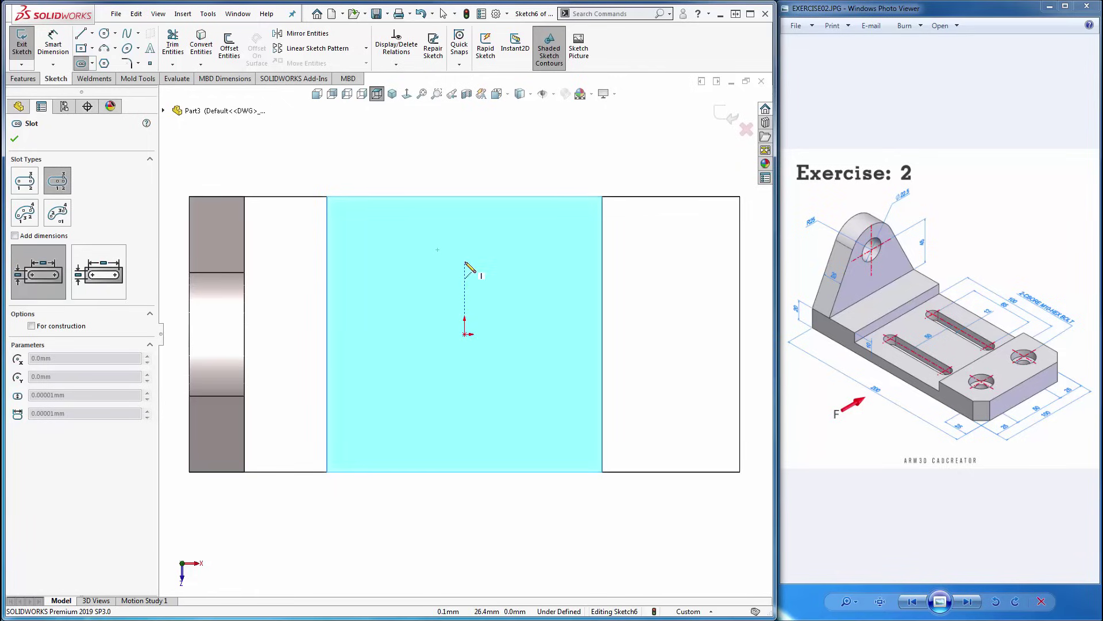
pyautogui.click(466, 265)
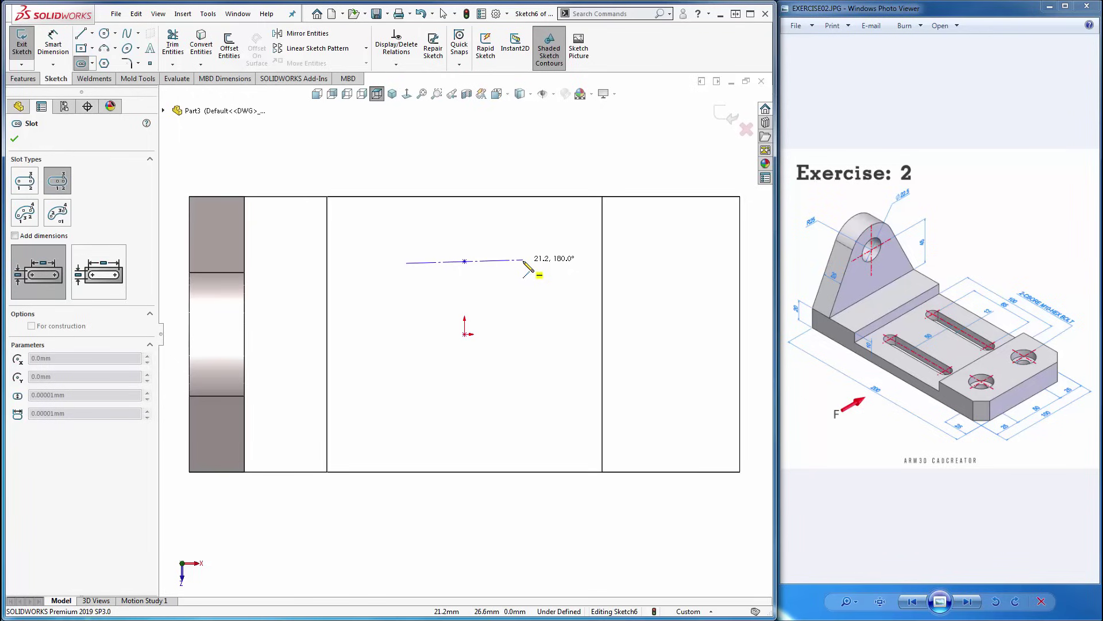
pyautogui.click(523, 261)
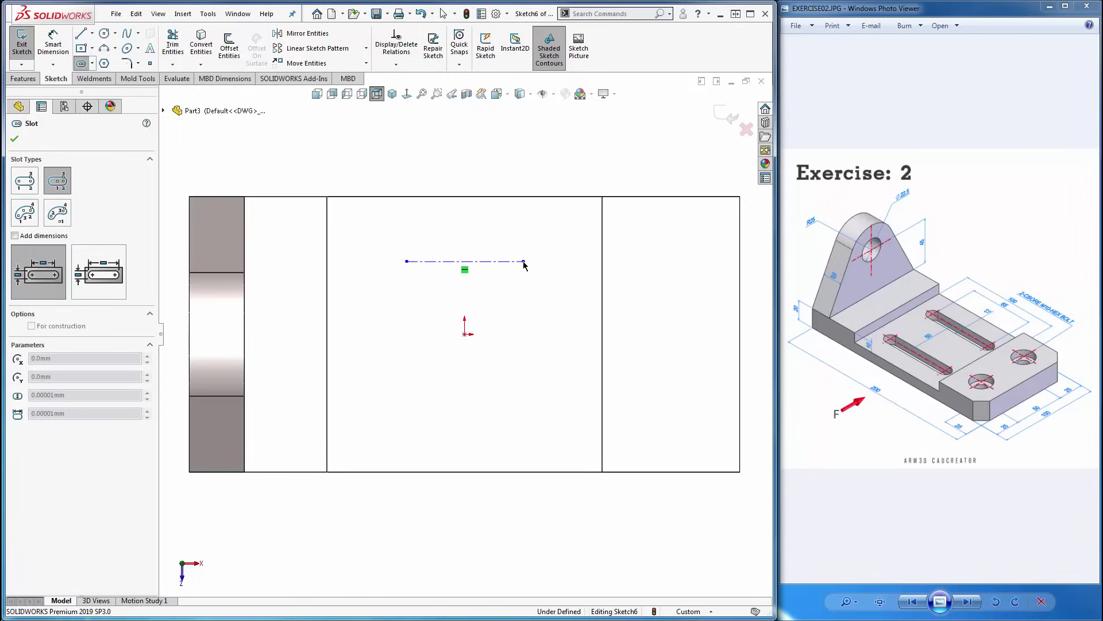
pyautogui.click(545, 241)
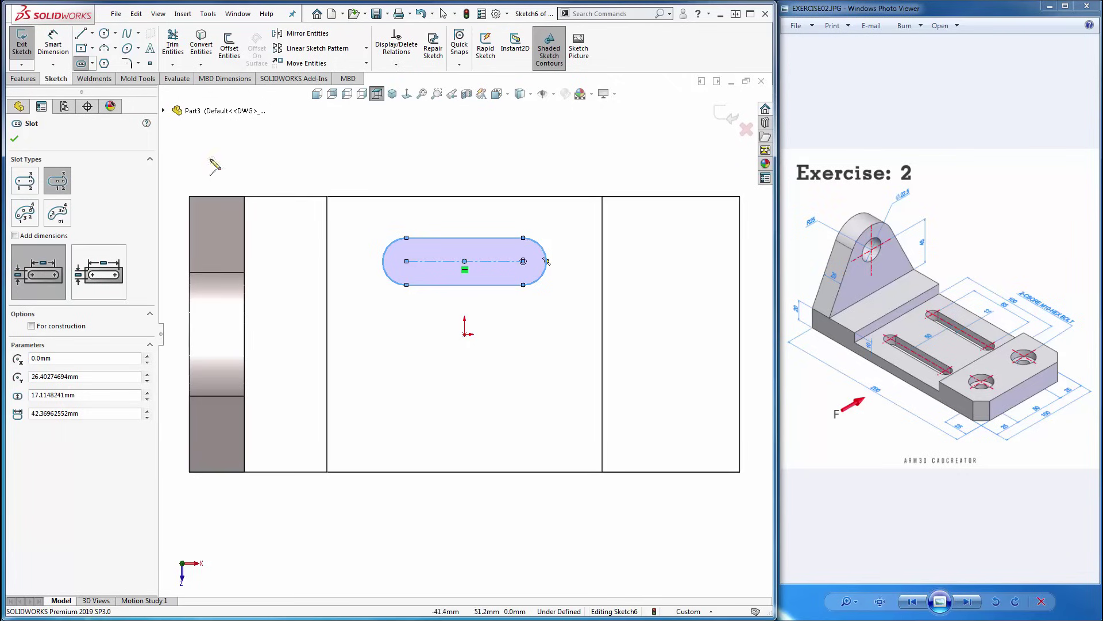
pyautogui.click(53, 49)
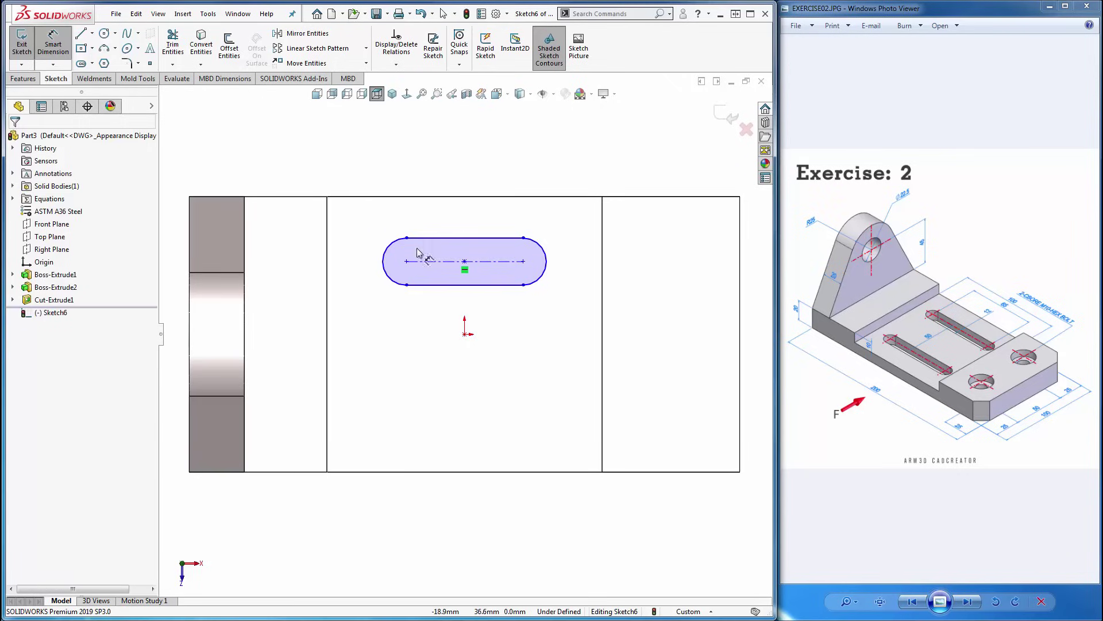
# Dimension the slot 65 mm long and 12 mm wide.
pyautogui.click(497, 262)
pyautogui.click(491, 146)
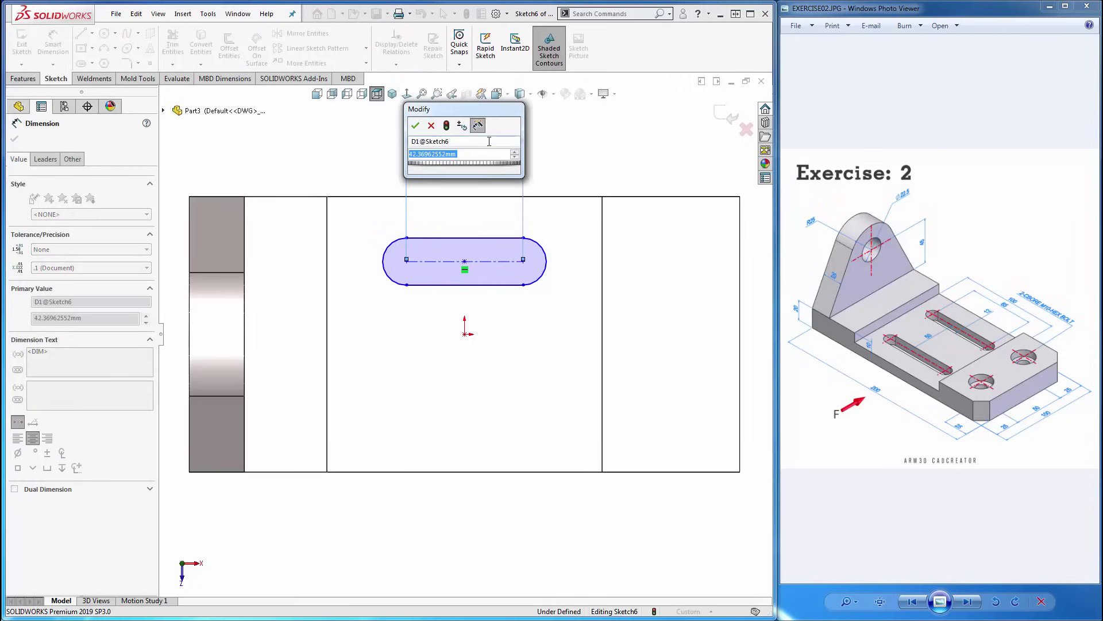
pyautogui.write('65')
pyautogui.press('Return')
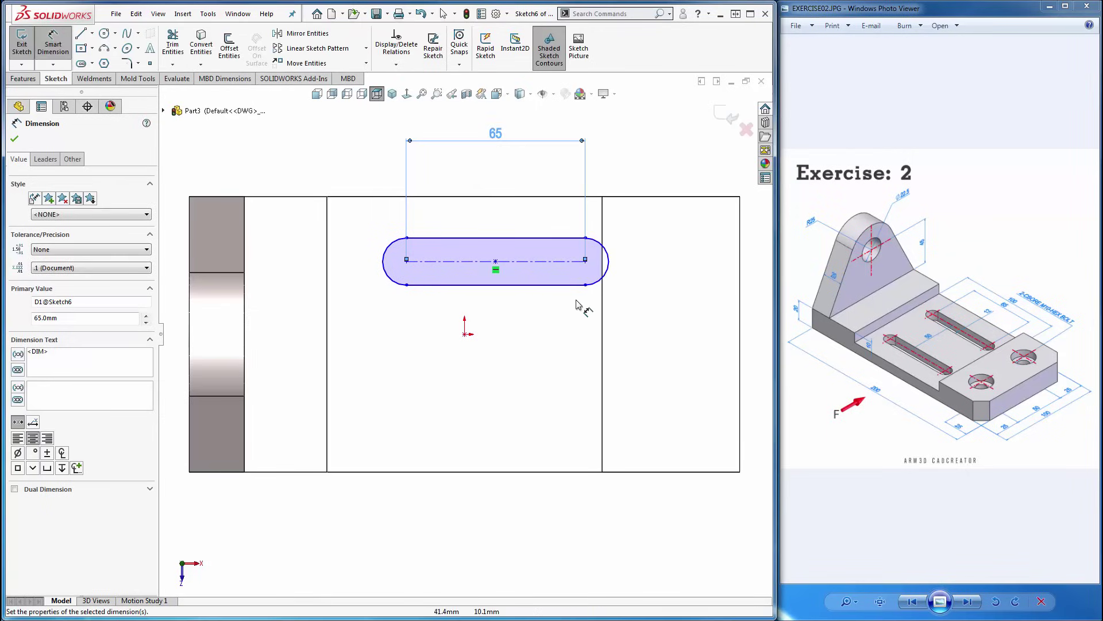
pyautogui.click(538, 237)
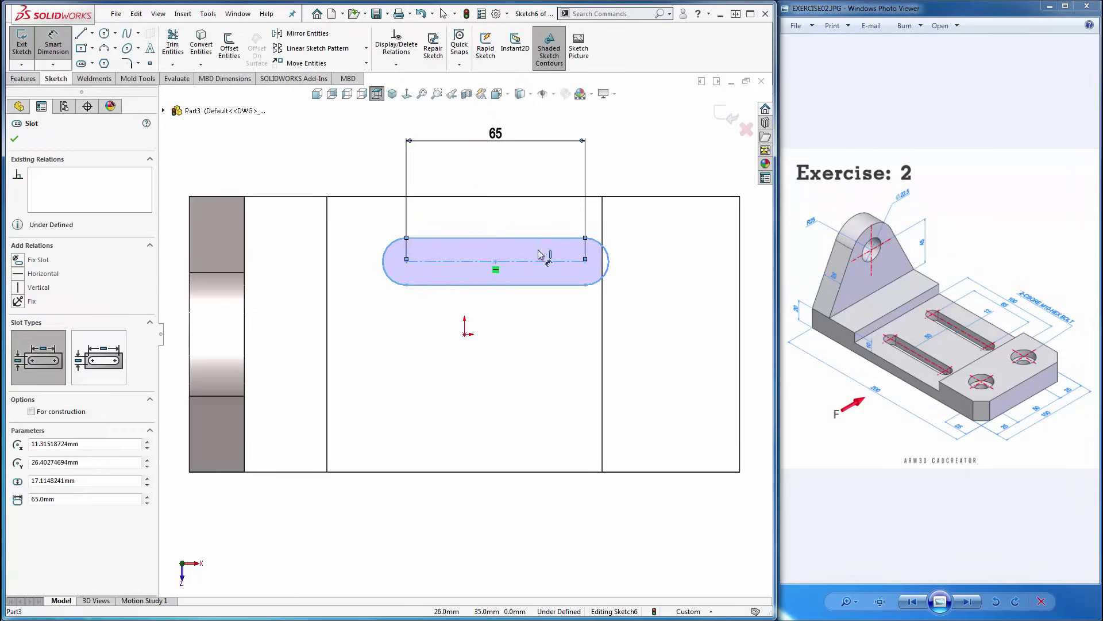
pyautogui.click(539, 285)
pyautogui.click(661, 269)
pyautogui.write('12')
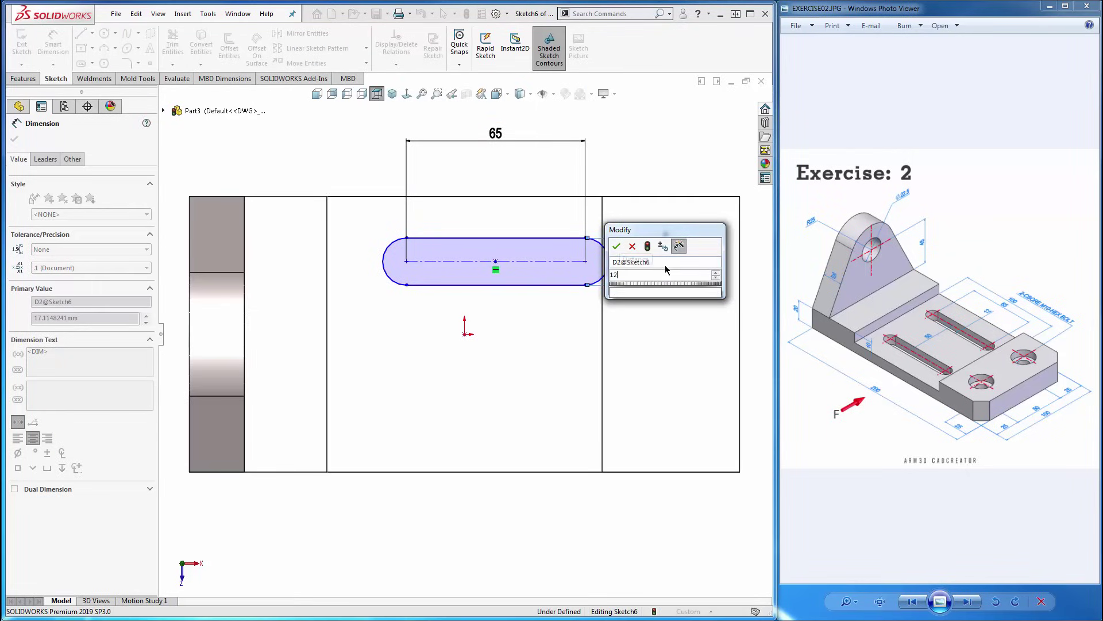
pyautogui.press('Return')
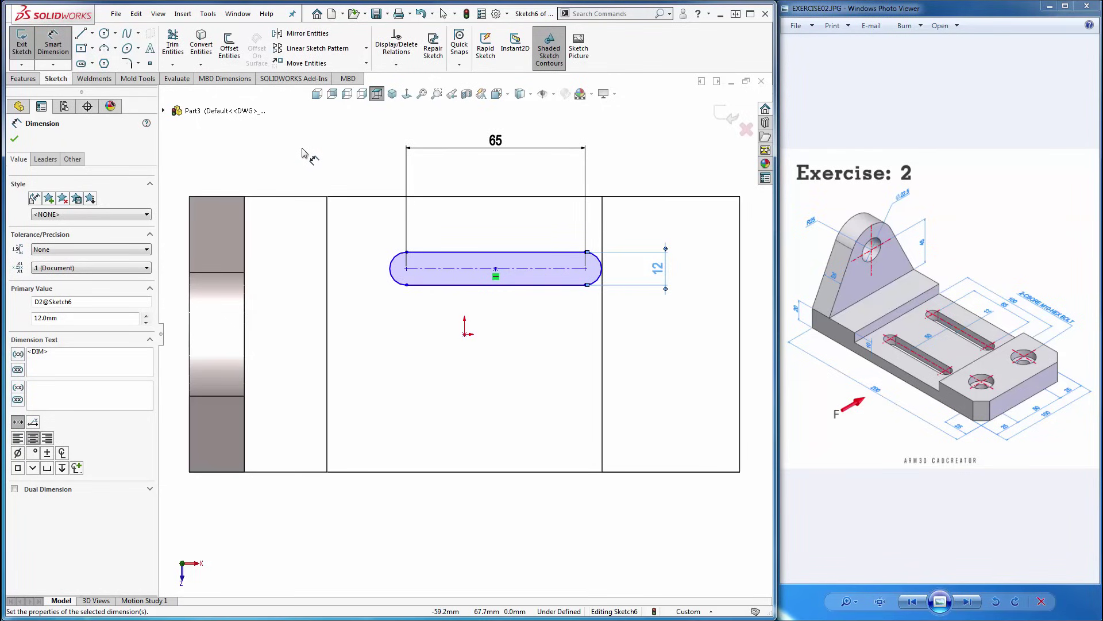
pyautogui.press('Escape')
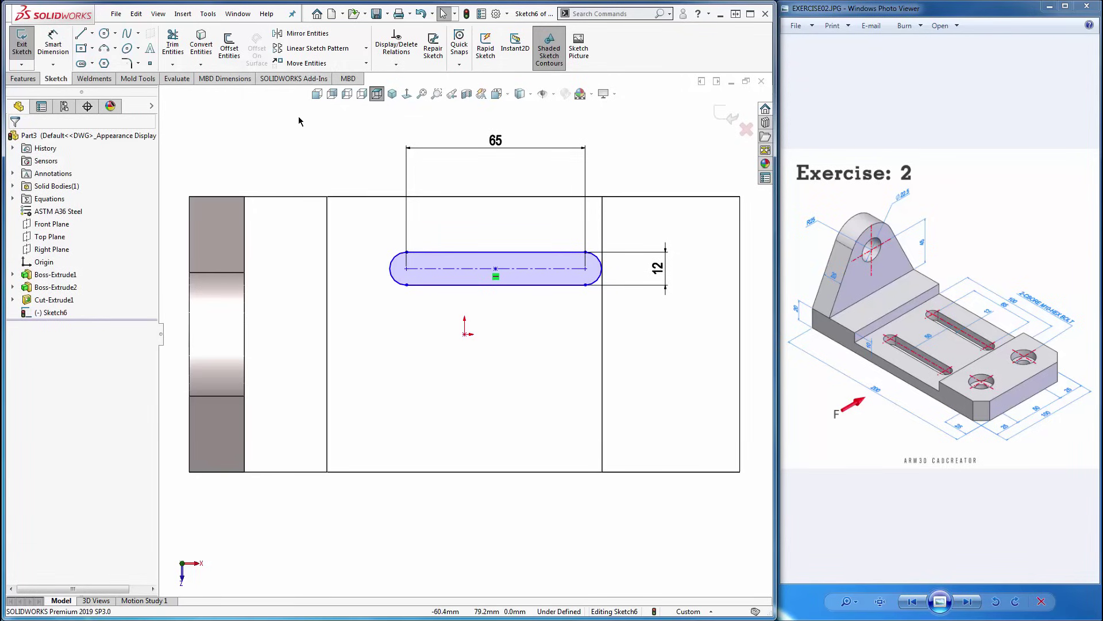
# Add a Vertical relation between the slot centre and the part origin.
pyautogui.click(495, 271)
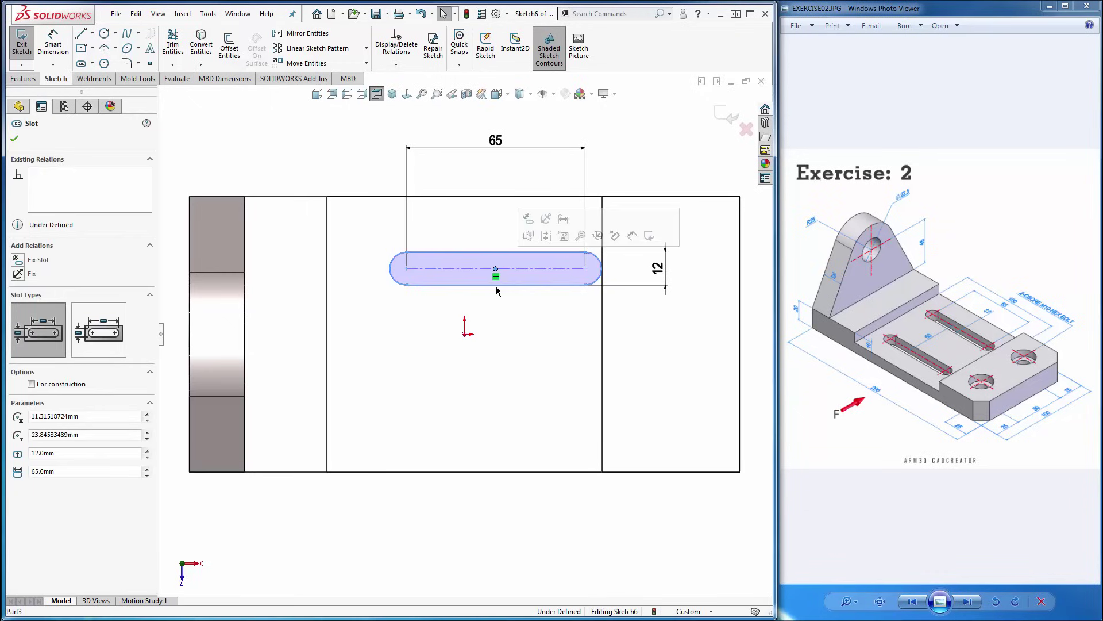
pyautogui.keyDown('ctrl'); pyautogui.click(466, 335); pyautogui.keyUp('ctrl')
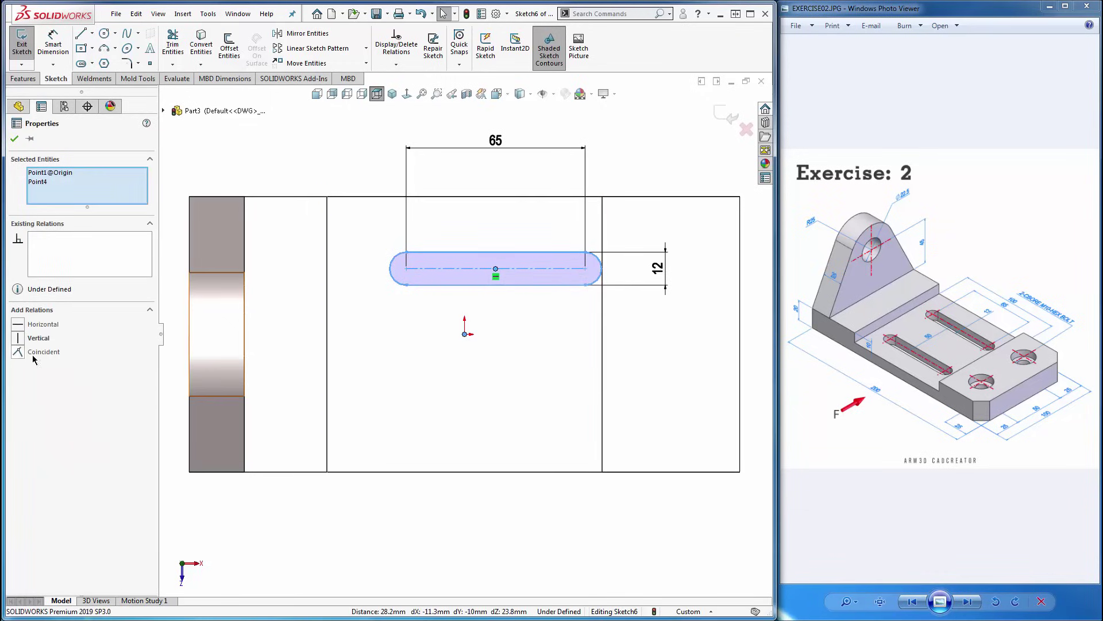
pyautogui.click(19, 343)
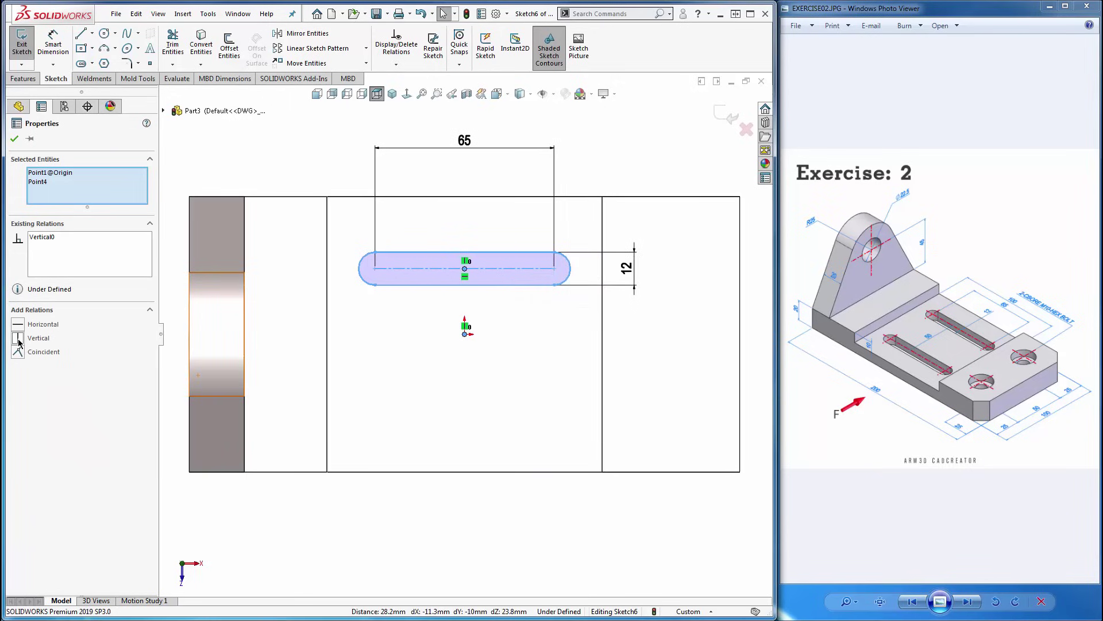
pyautogui.click(313, 322)
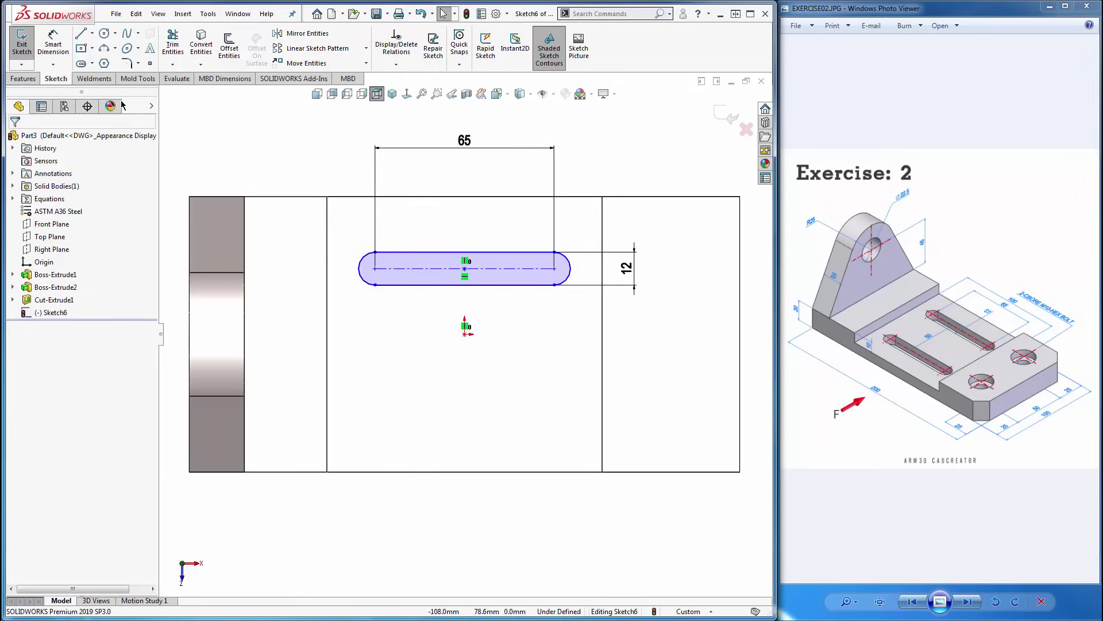
# Dimension the slot centre 25 mm from the origin and exit the sketch.
pyautogui.click(53, 46)
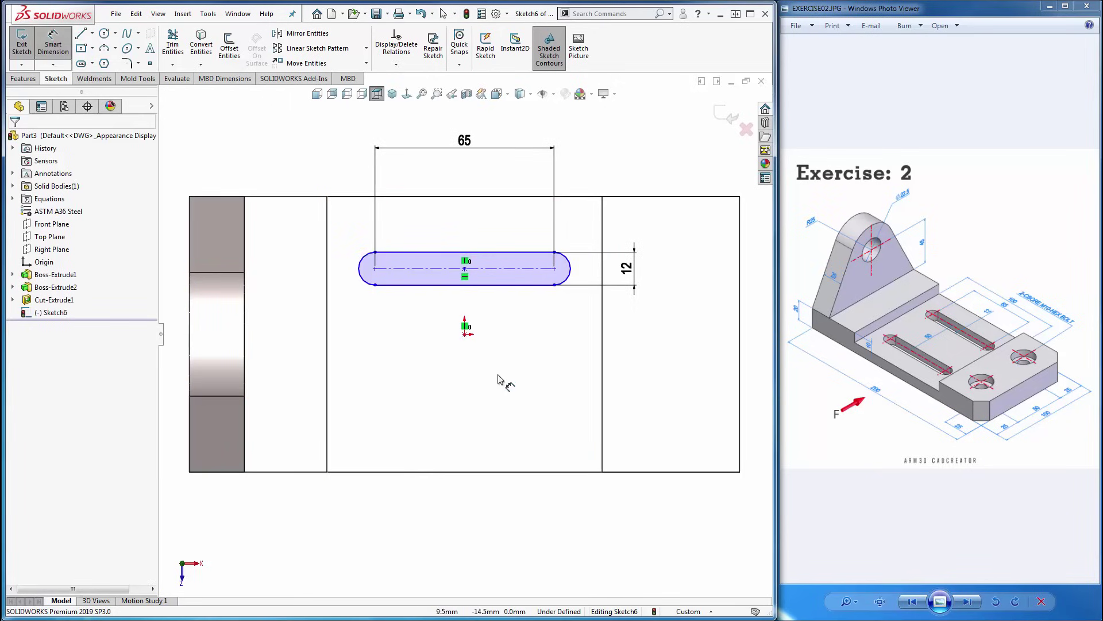
pyautogui.click(465, 334)
pyautogui.click(492, 273)
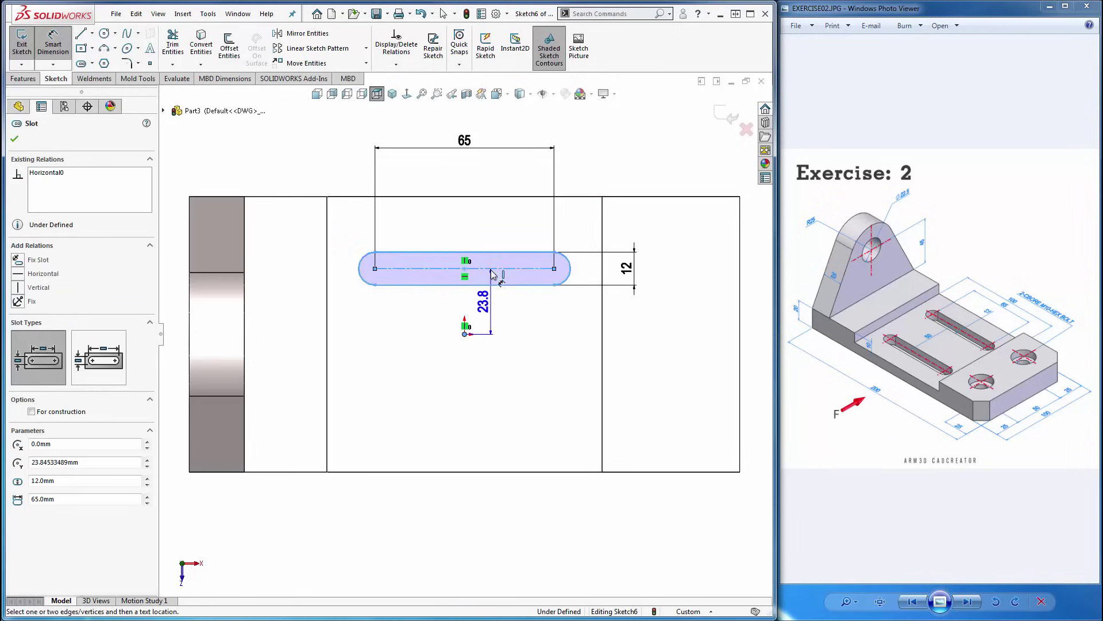
pyautogui.click(685, 311)
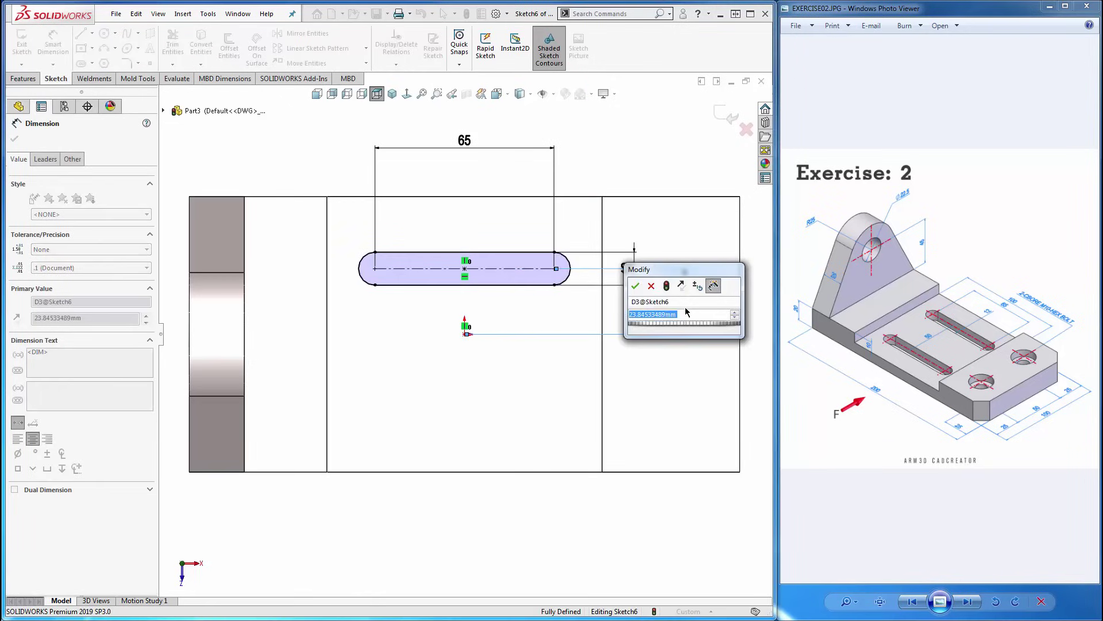
pyautogui.write('25')
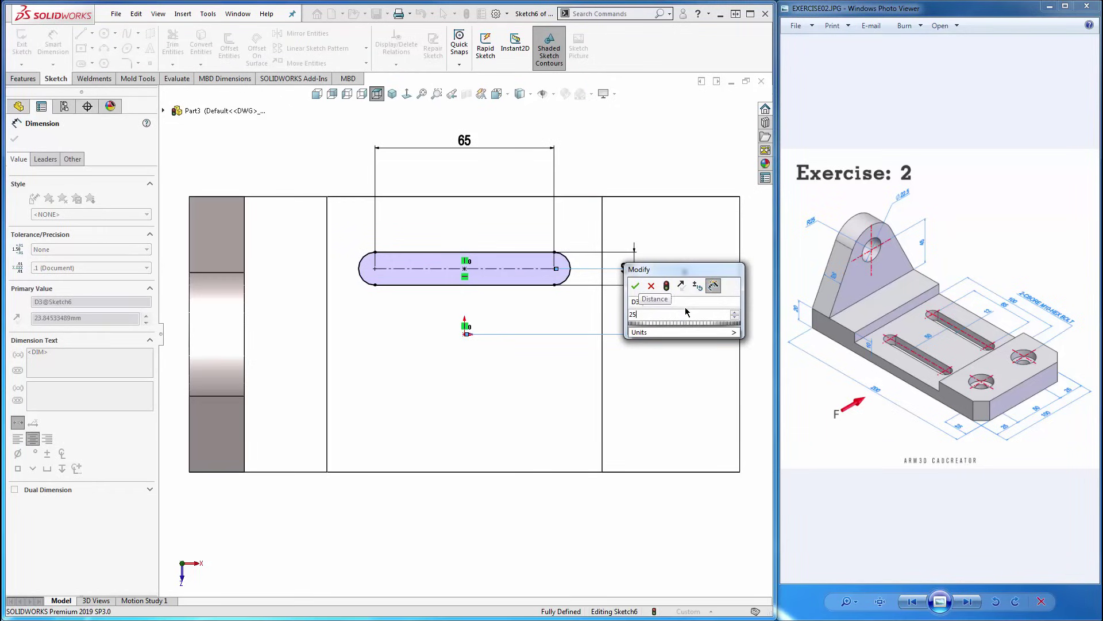
pyautogui.click(635, 286)
pyautogui.press('f')
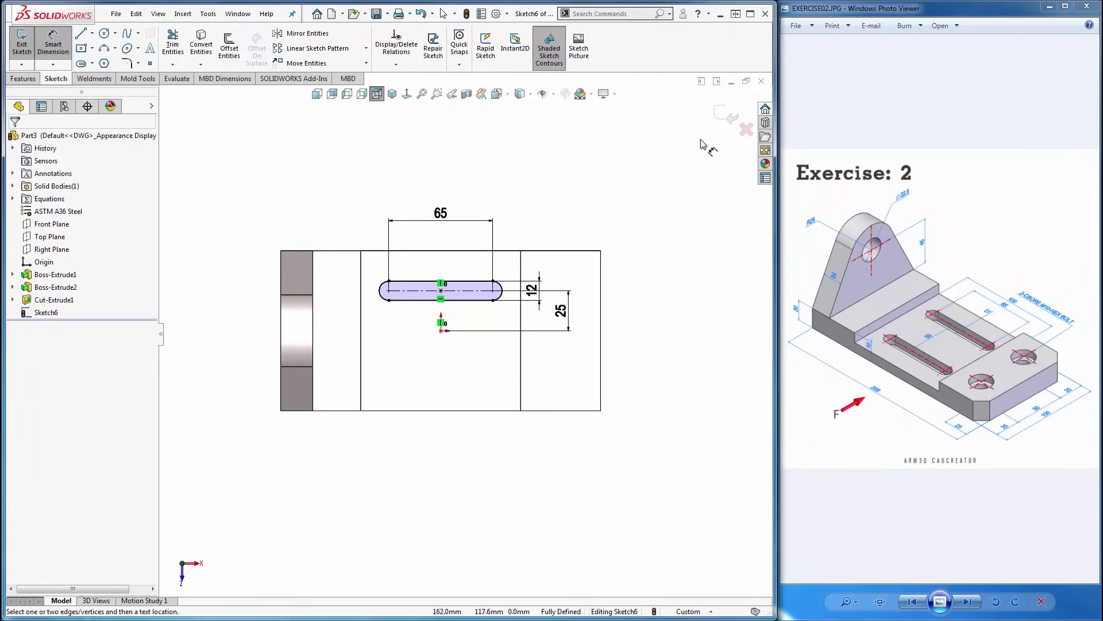
pyautogui.click(731, 118)
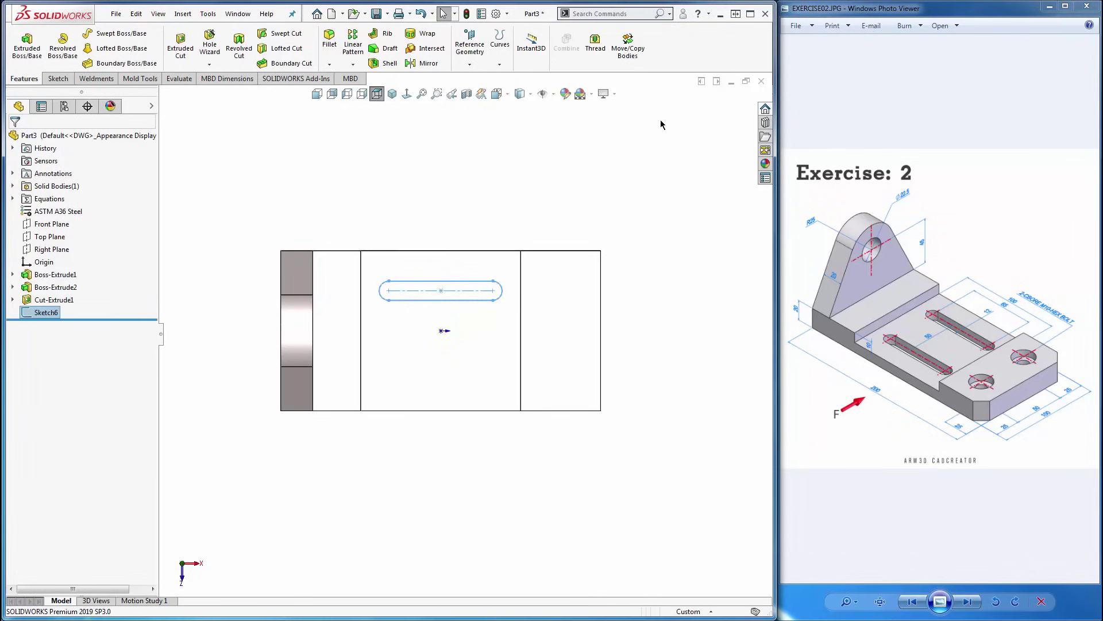
# Extrude-cut the slot sketch Through All in isometric view.
pyautogui.hotkey('ctrl', '7')
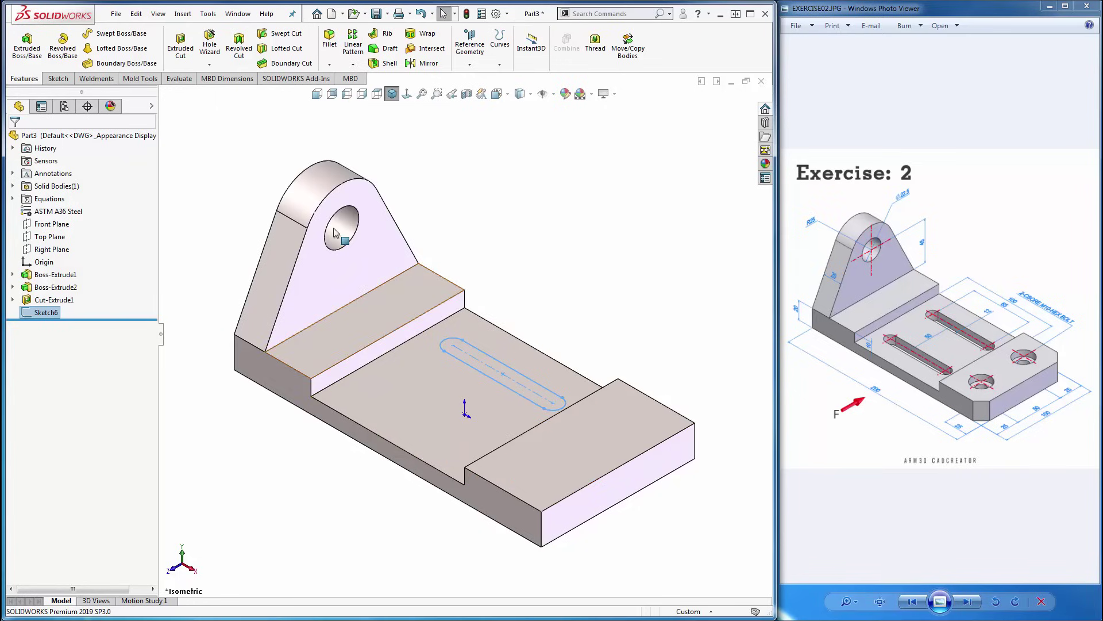
pyautogui.click(180, 50)
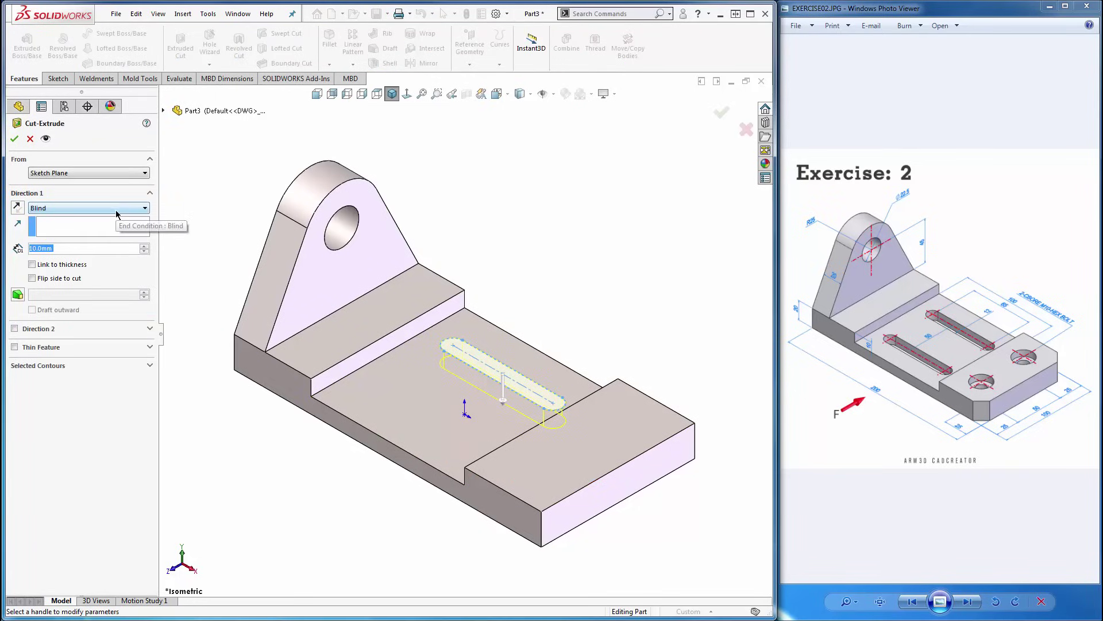
pyautogui.click(118, 210)
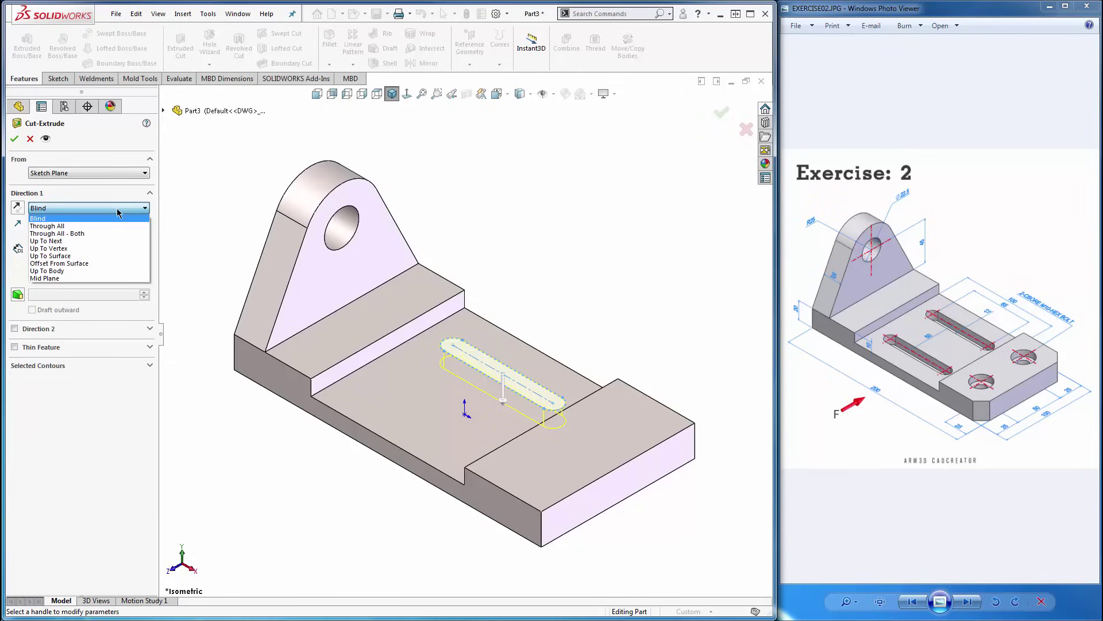
pyautogui.click(114, 226)
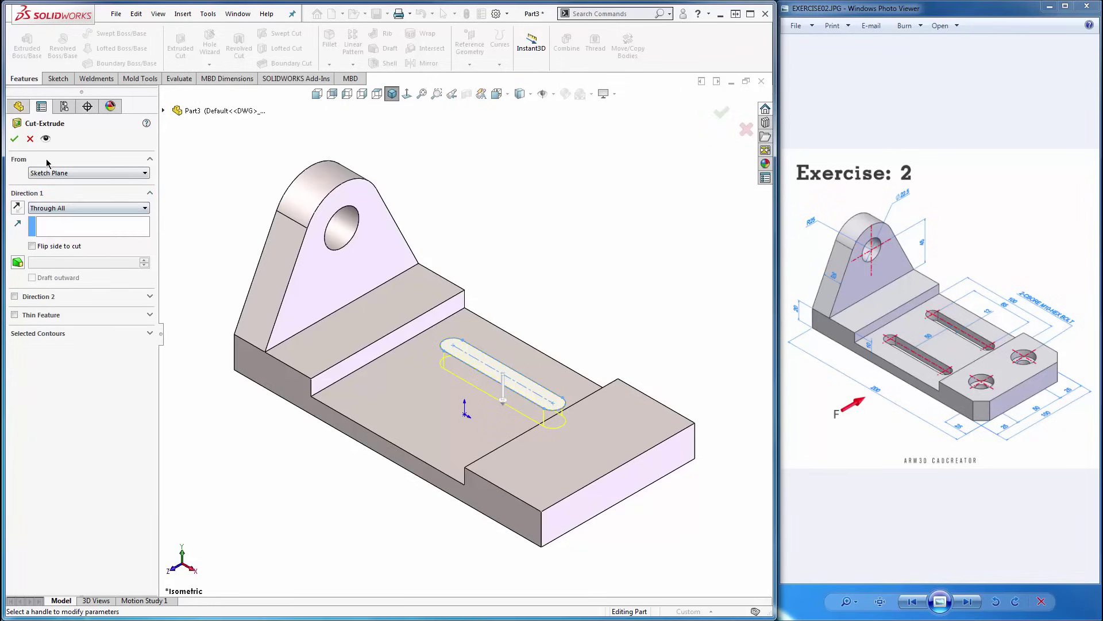
pyautogui.click(15, 138)
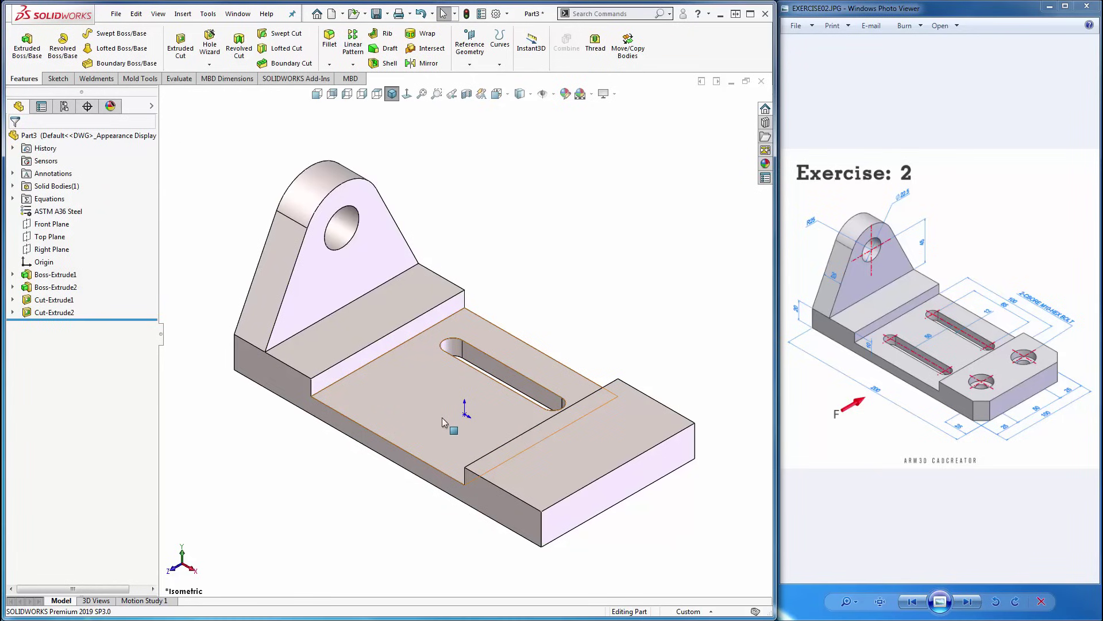
# Mirror Cut-Extrude2 across the Front Plane to create the second slot.
pyautogui.click(58, 225)
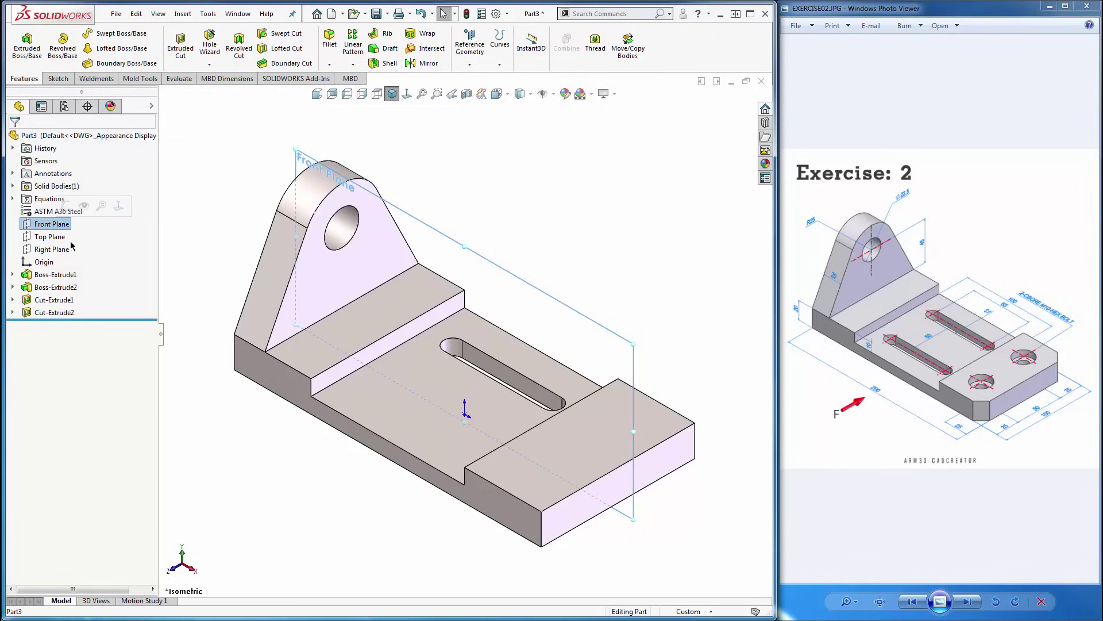
pyautogui.moveTo(454, 385); pyautogui.dragTo(430, 378, button='middle')
pyautogui.hotkey('ctrl', '7')
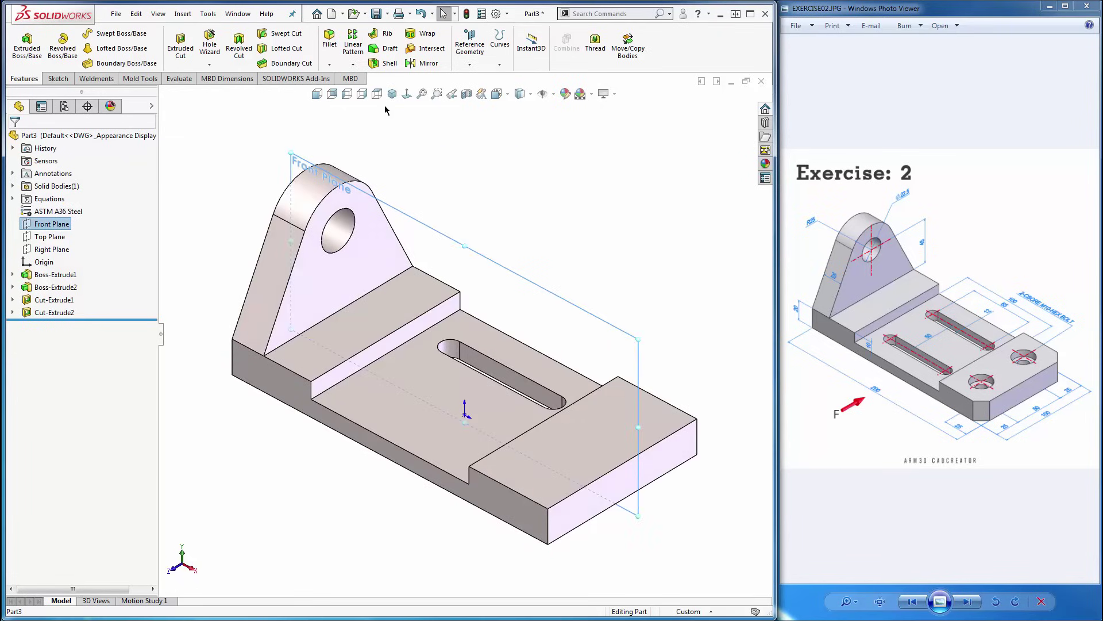
pyautogui.click(424, 63)
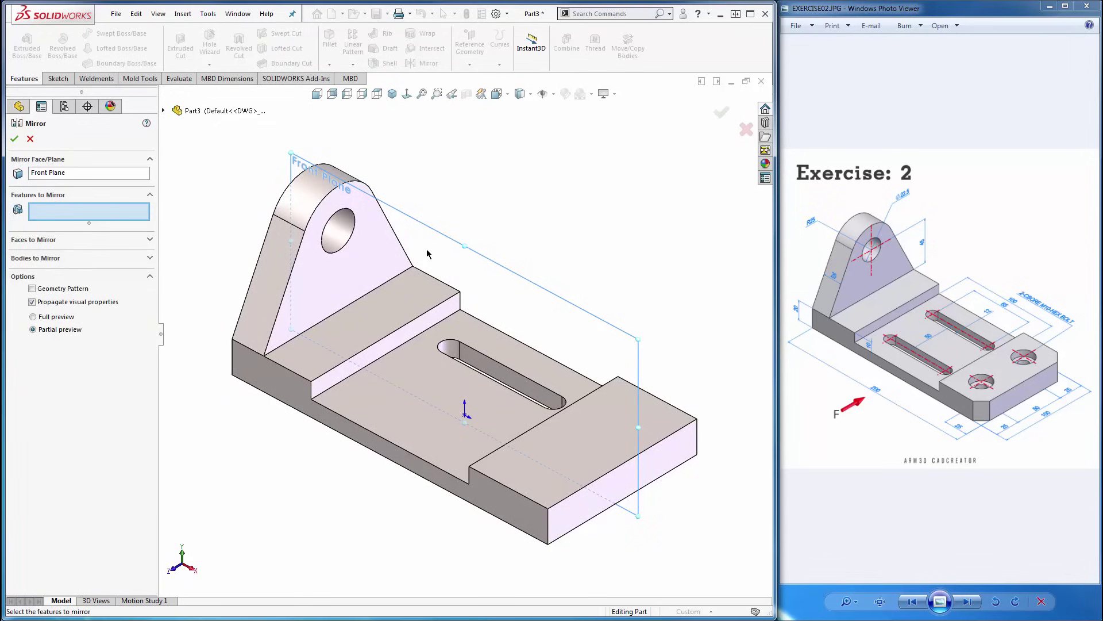
pyautogui.click(163, 111)
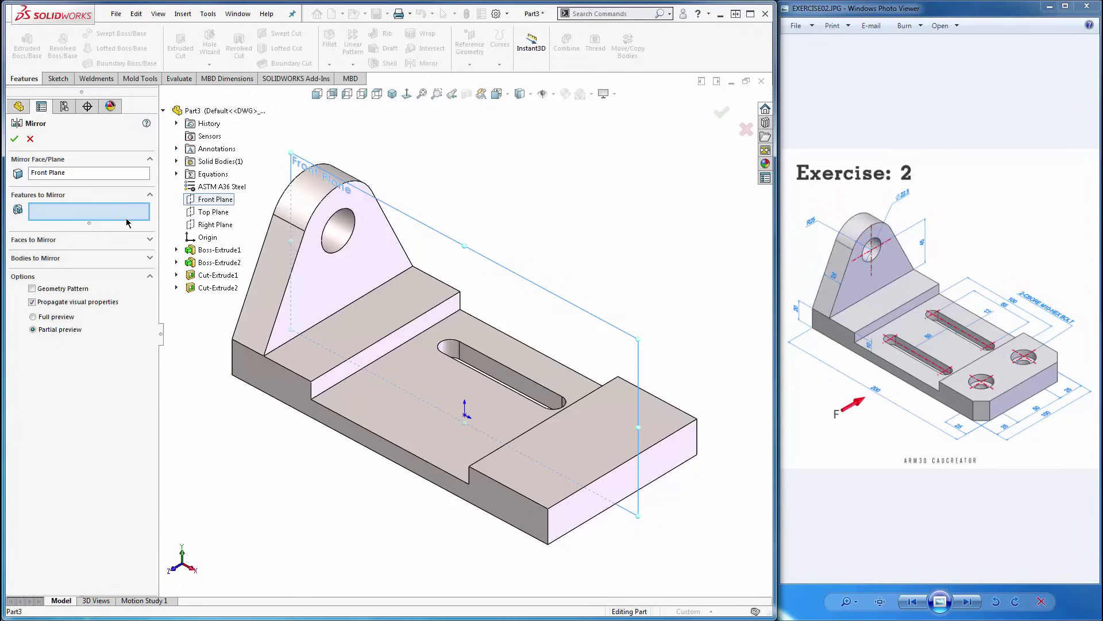
pyautogui.click(504, 377)
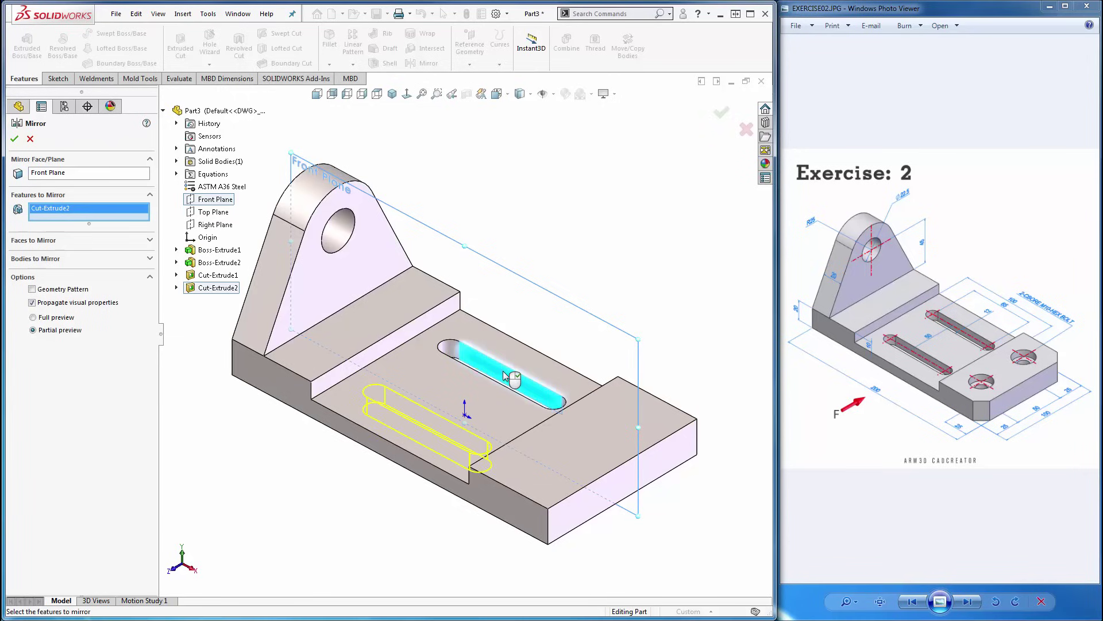
pyautogui.click(15, 139)
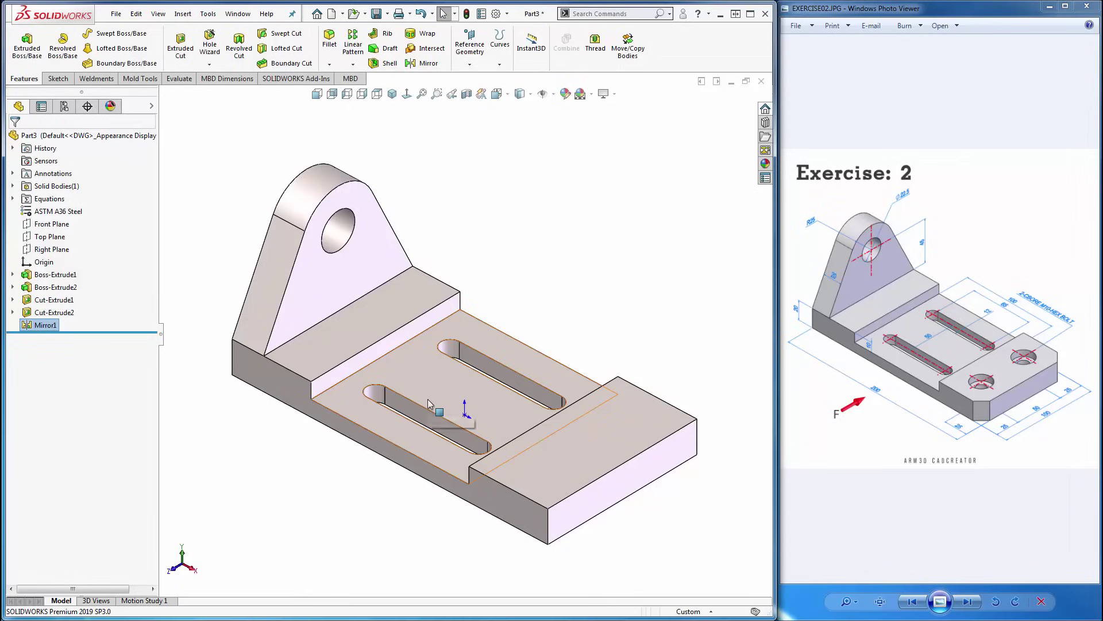
pyautogui.click(576, 306)
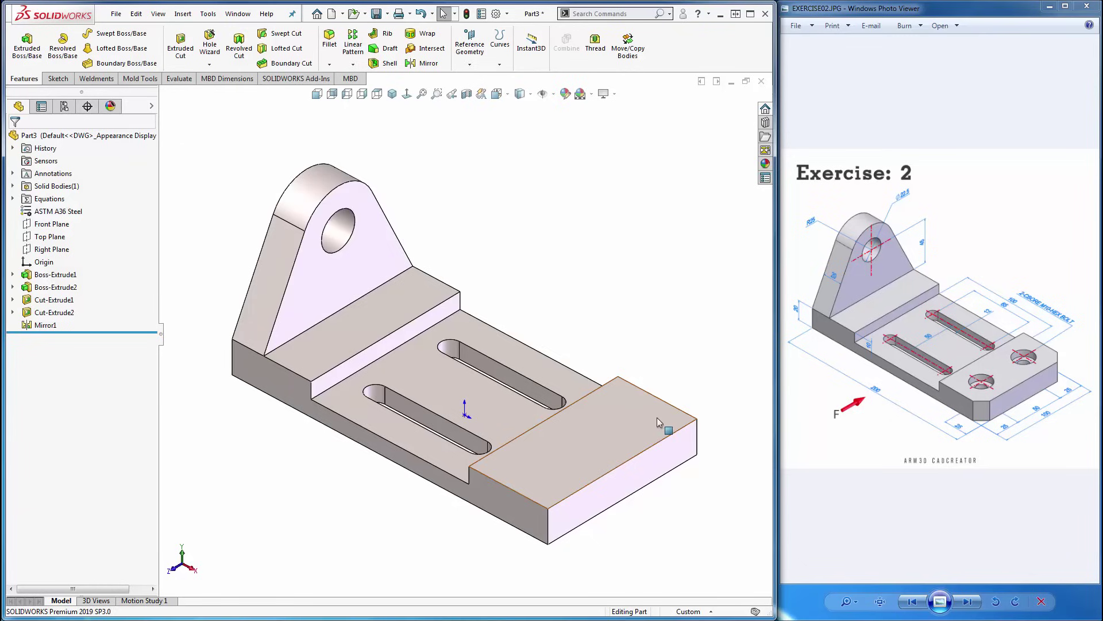
# On the end block's top face, set up a Counterbore hole: Hex Bolt Grade C ISO 4016, M10, Through All.
pyautogui.click(620, 437)
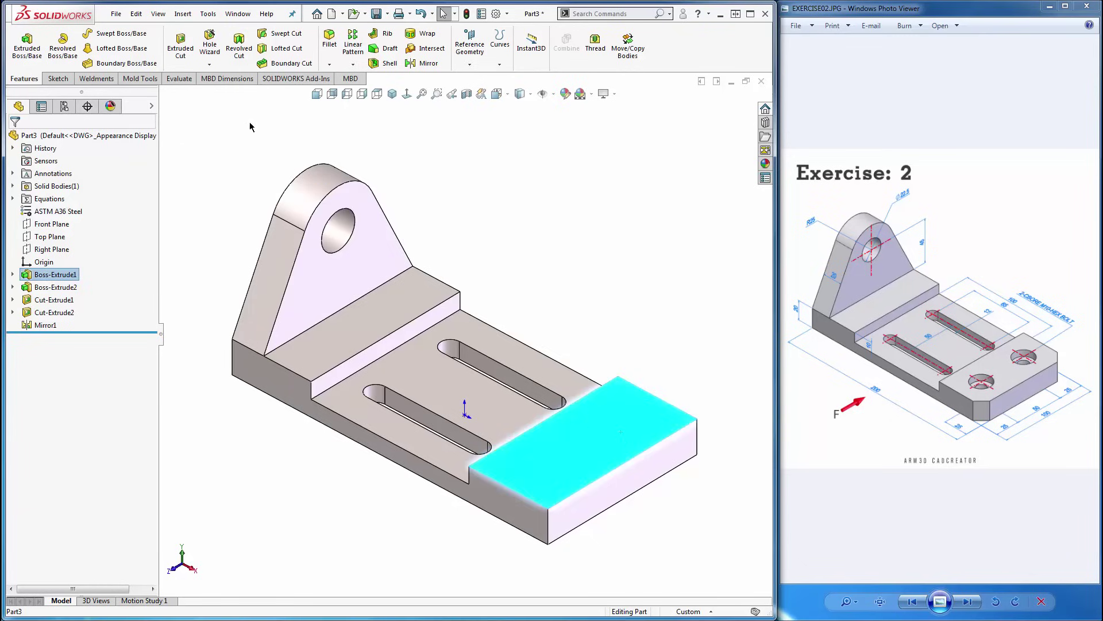
pyautogui.click(208, 46)
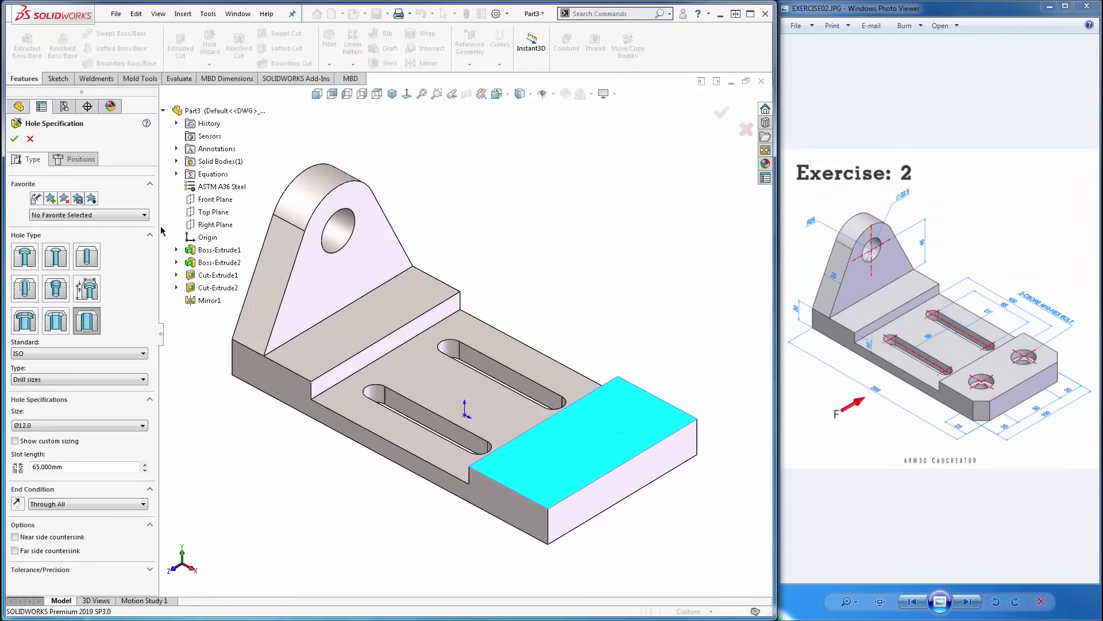
pyautogui.click(24, 257)
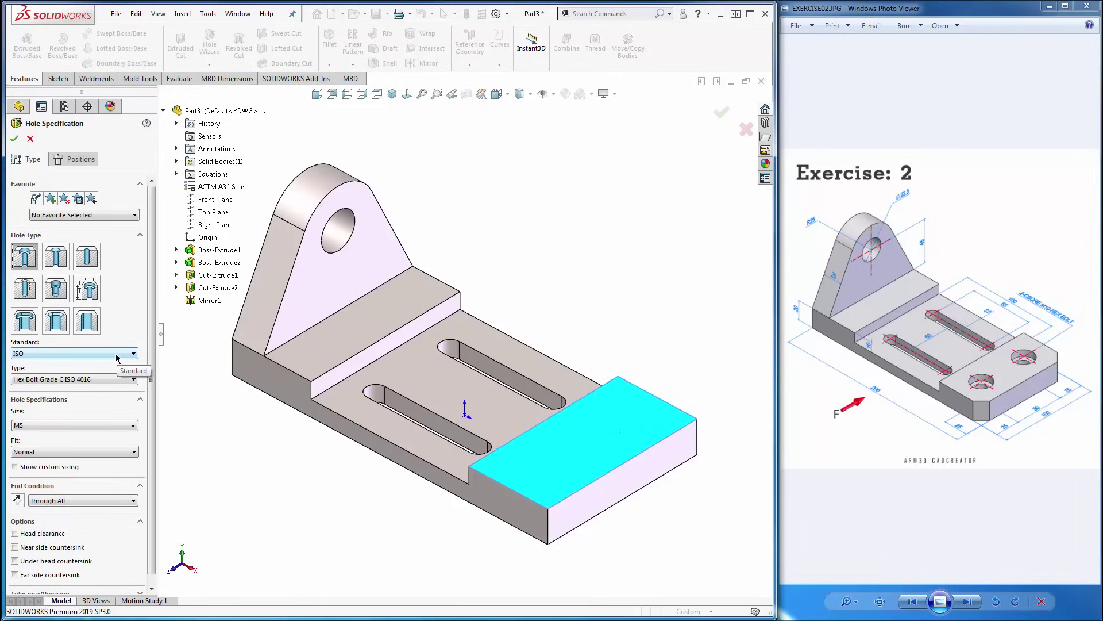
pyautogui.click(92, 381)
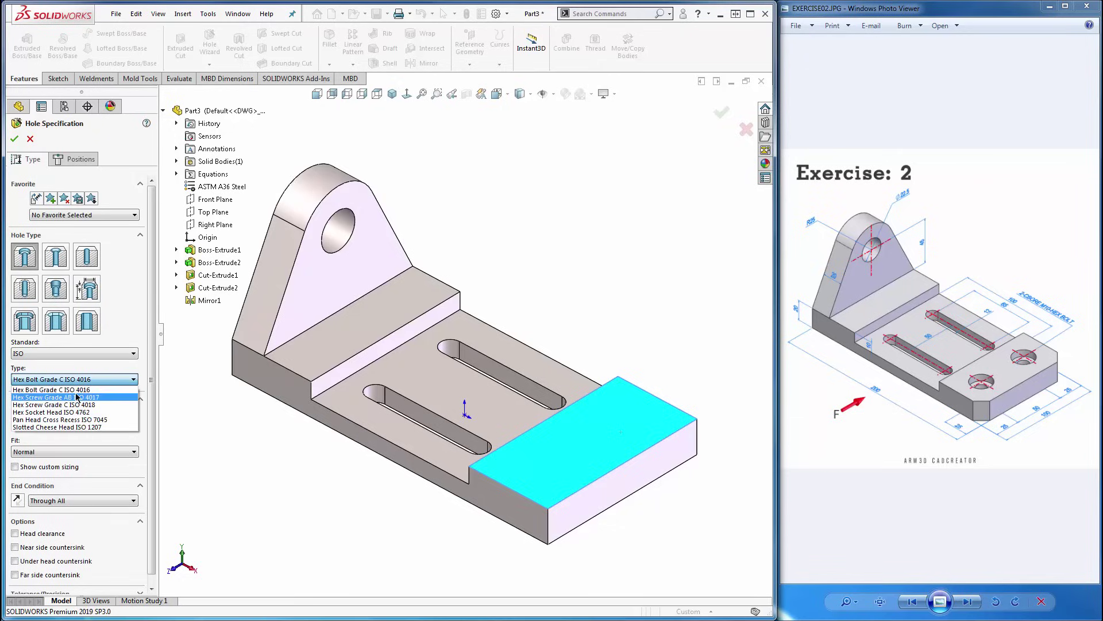
pyautogui.click(78, 389)
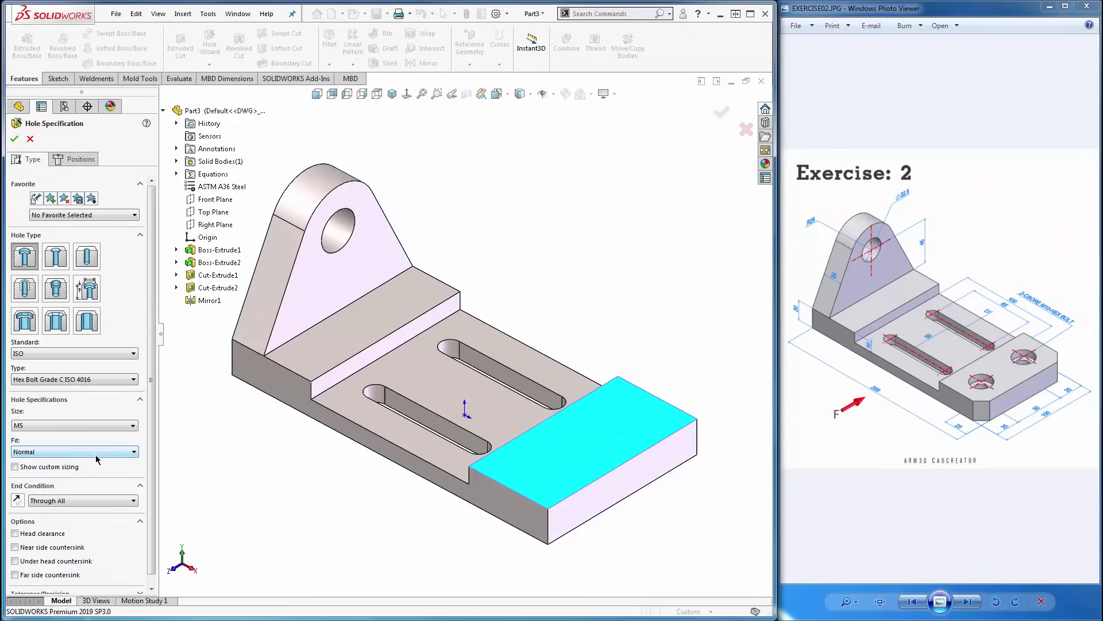
pyautogui.click(73, 425)
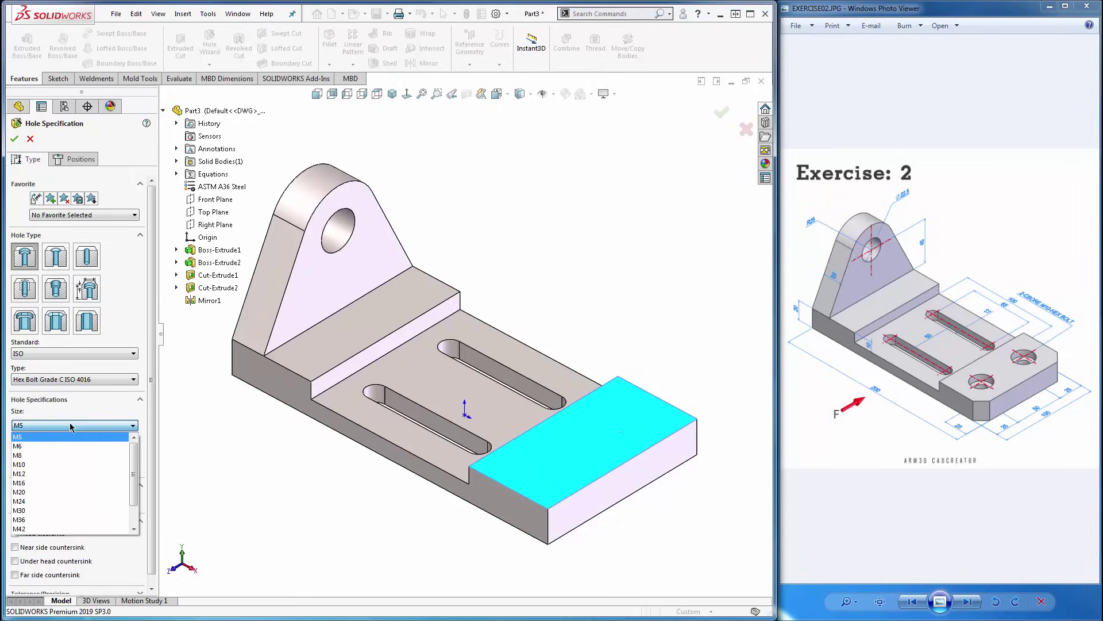
pyautogui.click(67, 464)
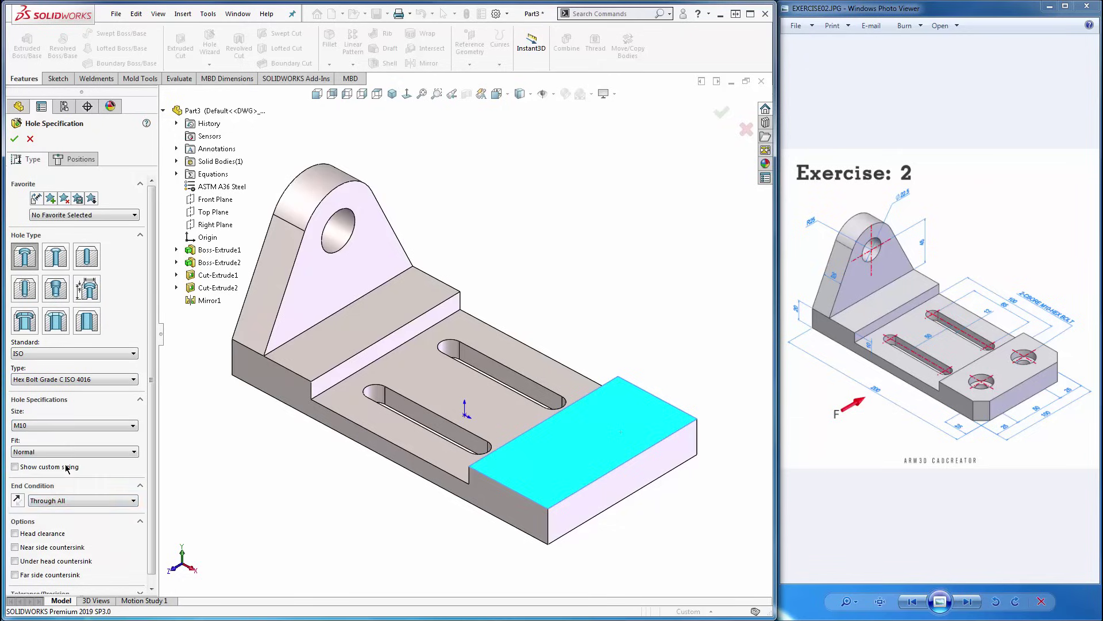
pyautogui.click(60, 500)
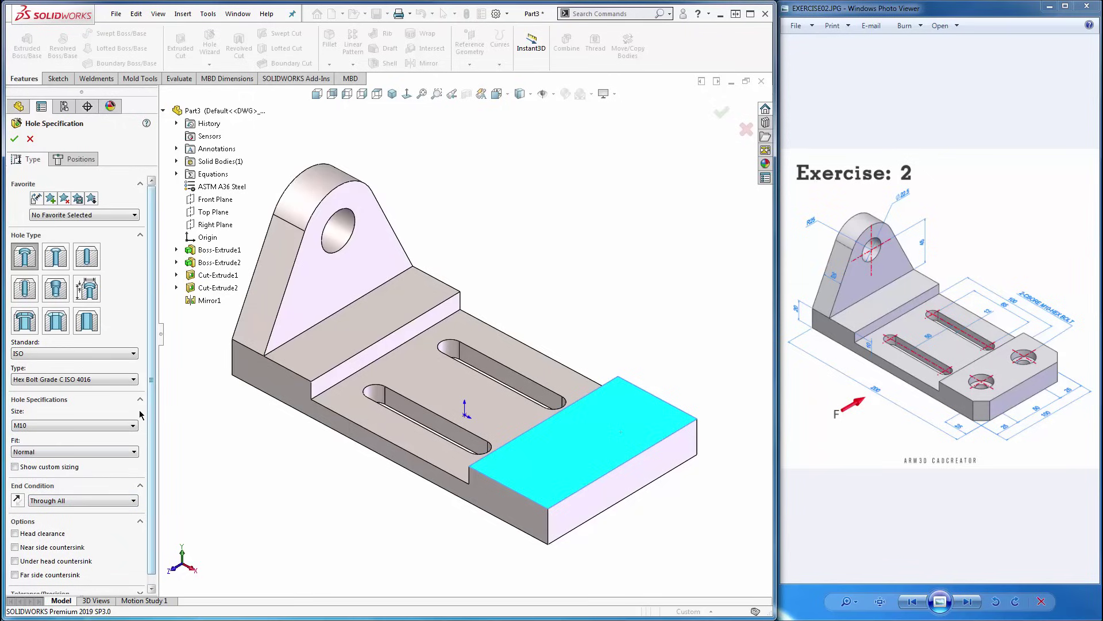
pyautogui.click(72, 164)
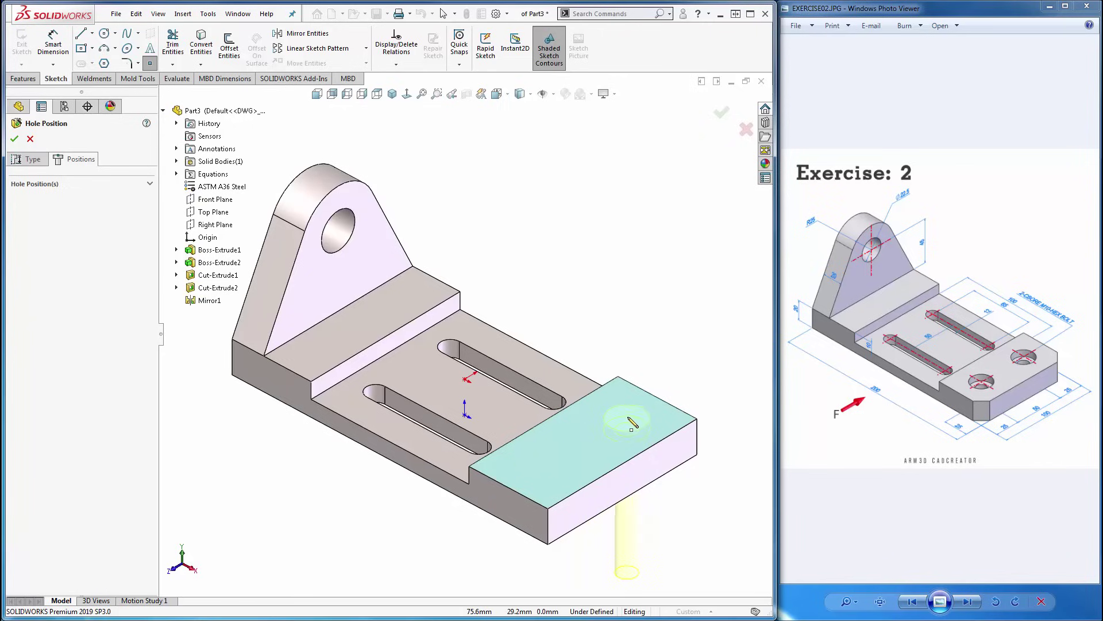
# Place two hole points, back and front, on the end block and view the face Normal To.
pyautogui.click(628, 417)
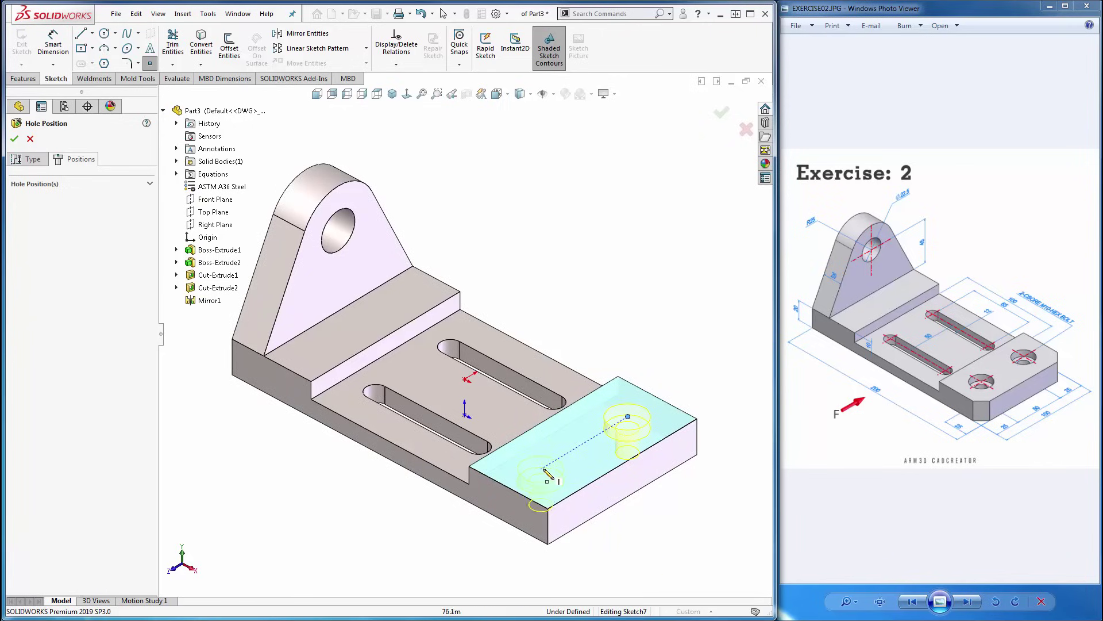
pyautogui.click(546, 467)
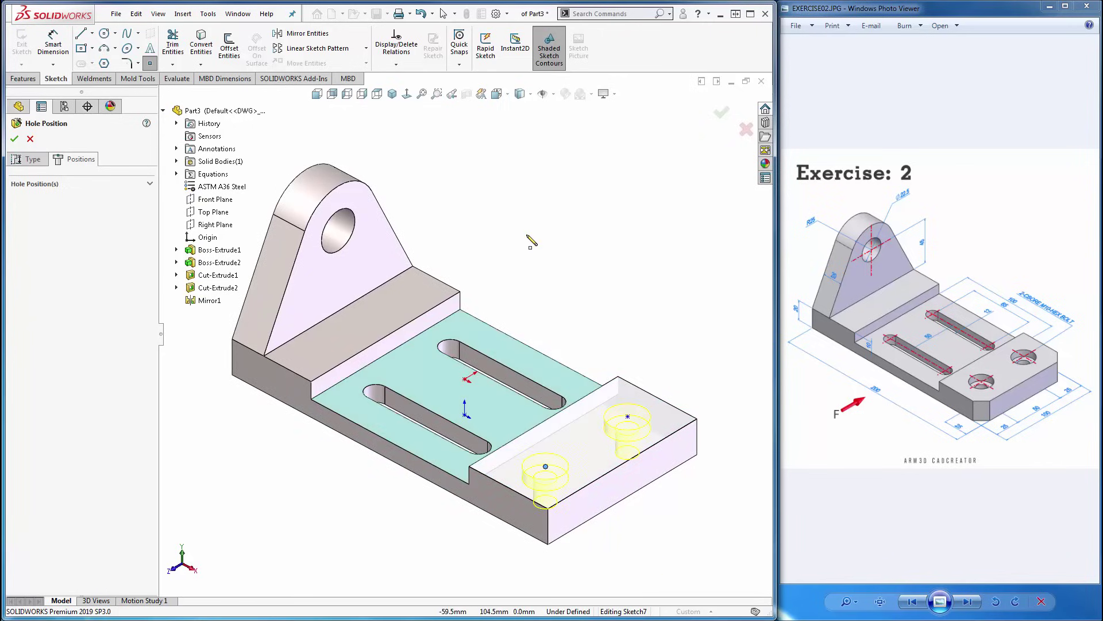
pyautogui.press('Escape')
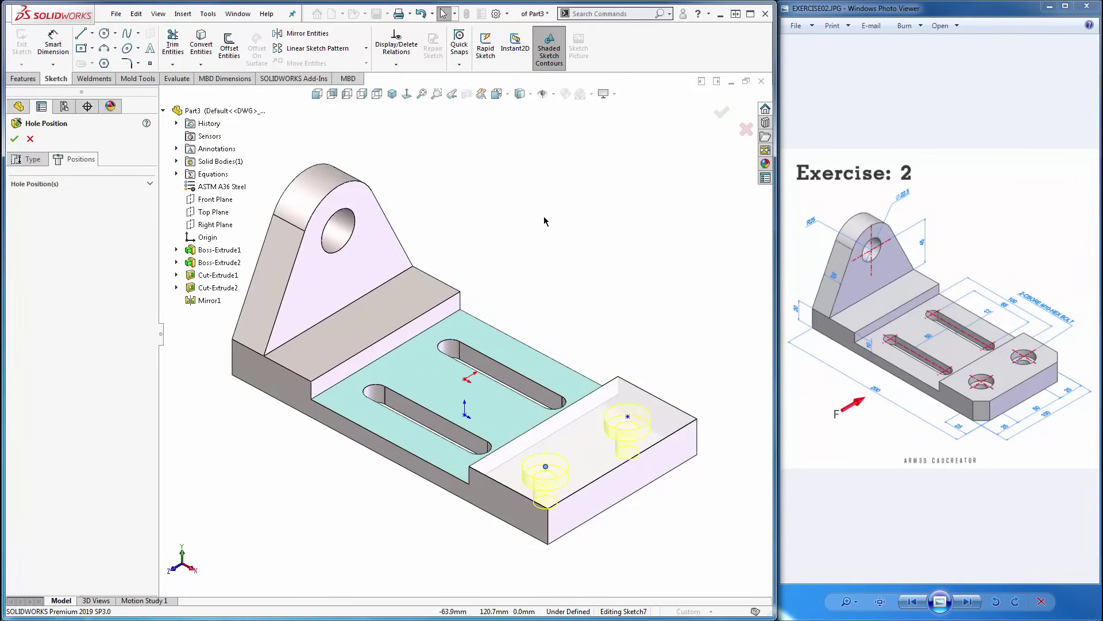
pyautogui.click(406, 95)
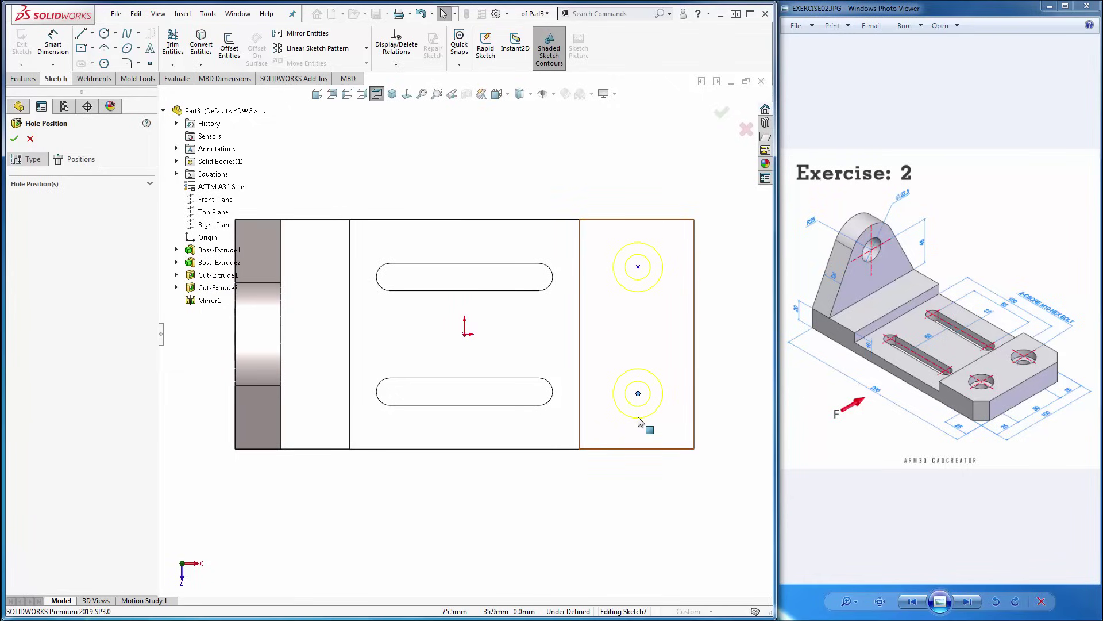
# Dimension the upper hole 25 mm from the top edge and the lower hole 25 mm from the bottom.
pyautogui.click(61, 45)
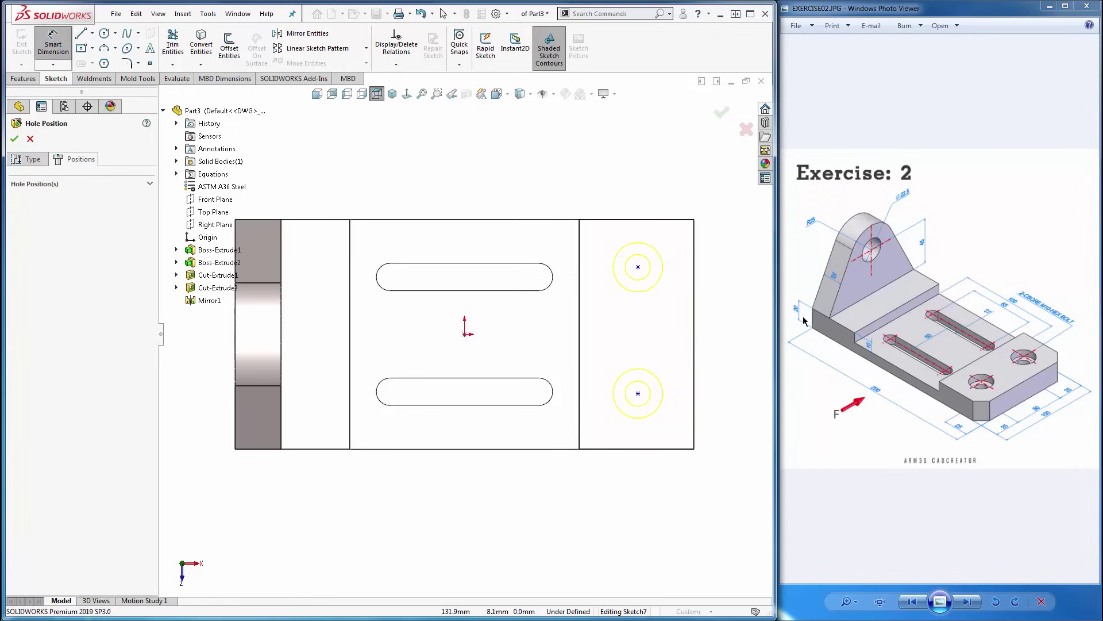
pyautogui.click(668, 221)
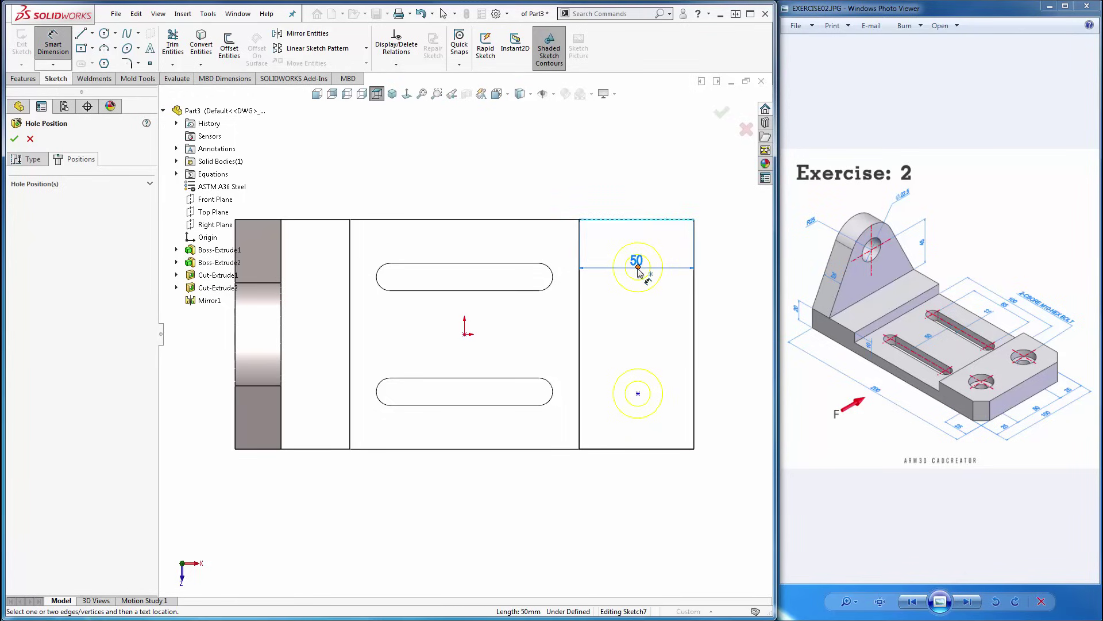
pyautogui.click(638, 267)
pyautogui.click(736, 256)
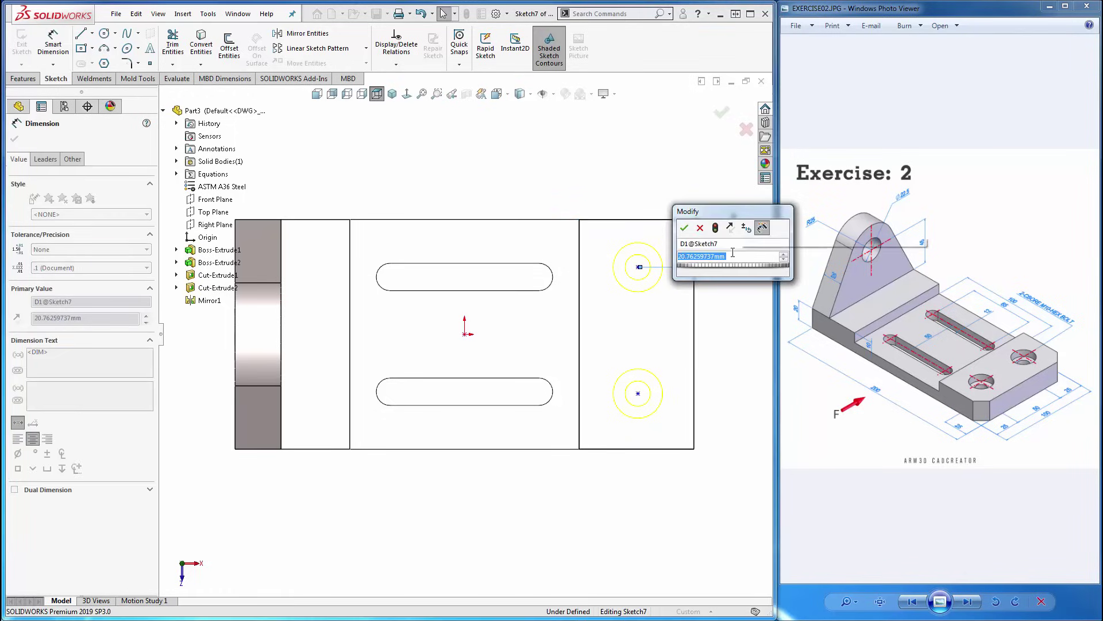
pyautogui.write('25')
pyautogui.press('Return')
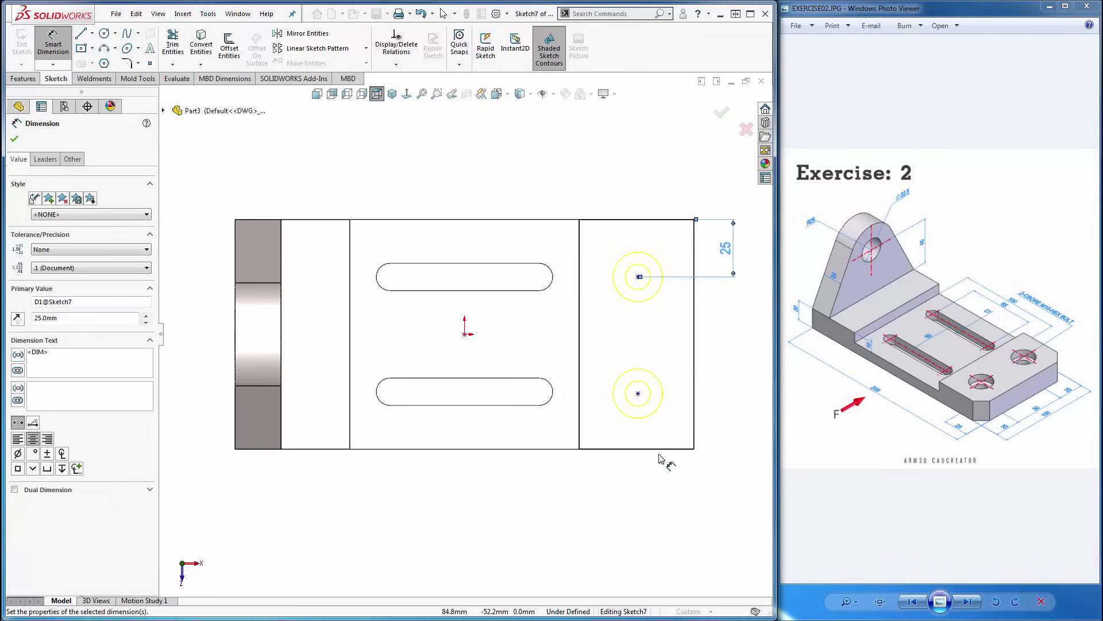
pyautogui.click(660, 450)
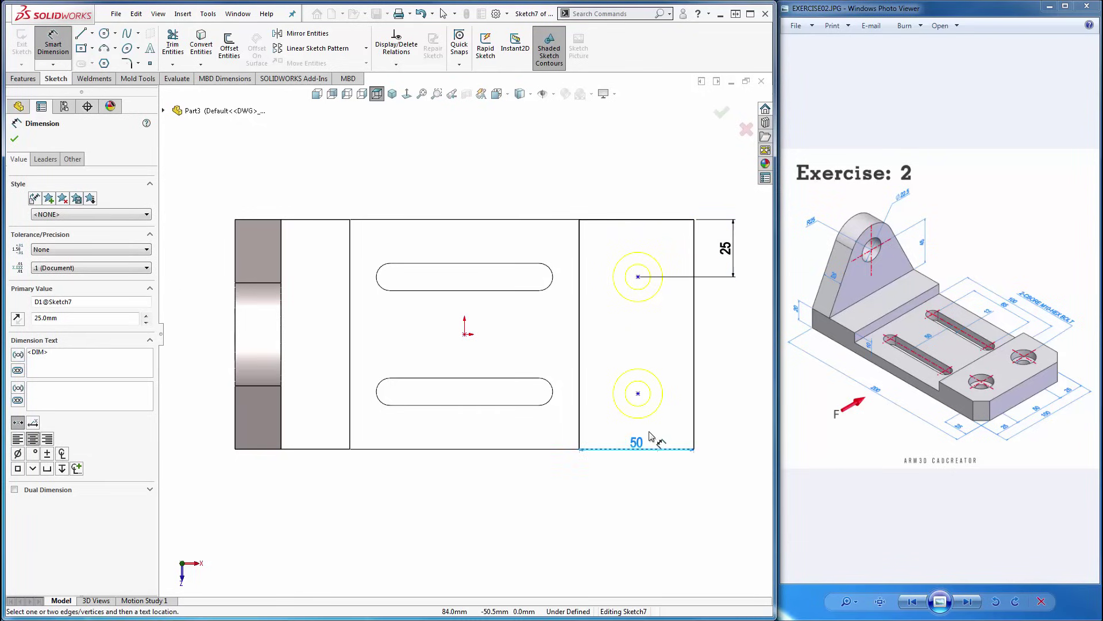
pyautogui.click(638, 393)
pyautogui.click(737, 414)
pyautogui.write('25')
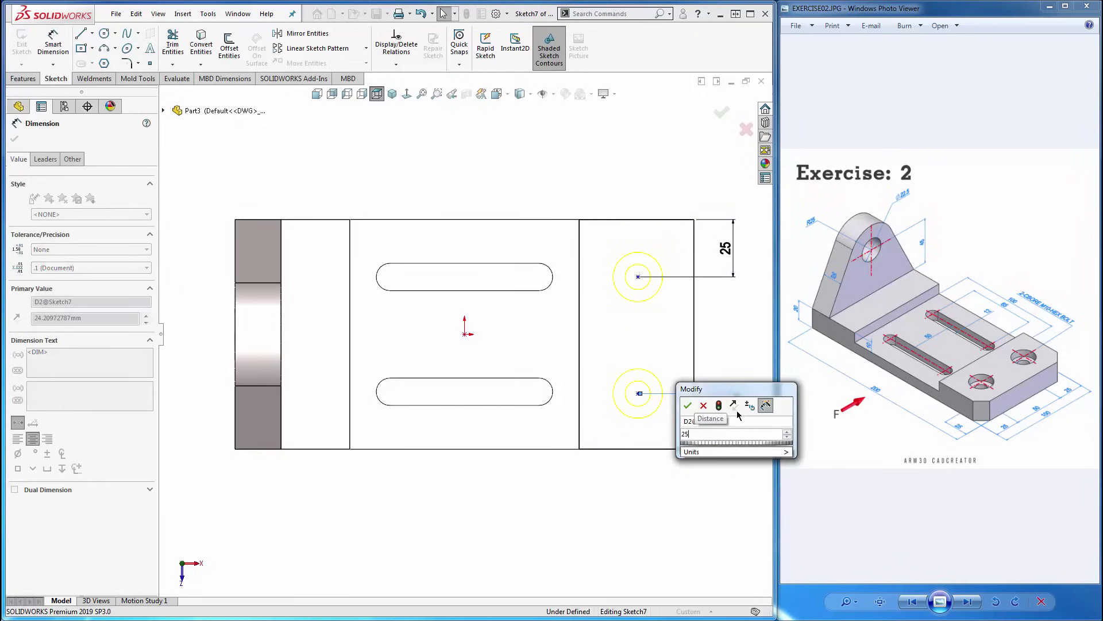
pyautogui.press('Return')
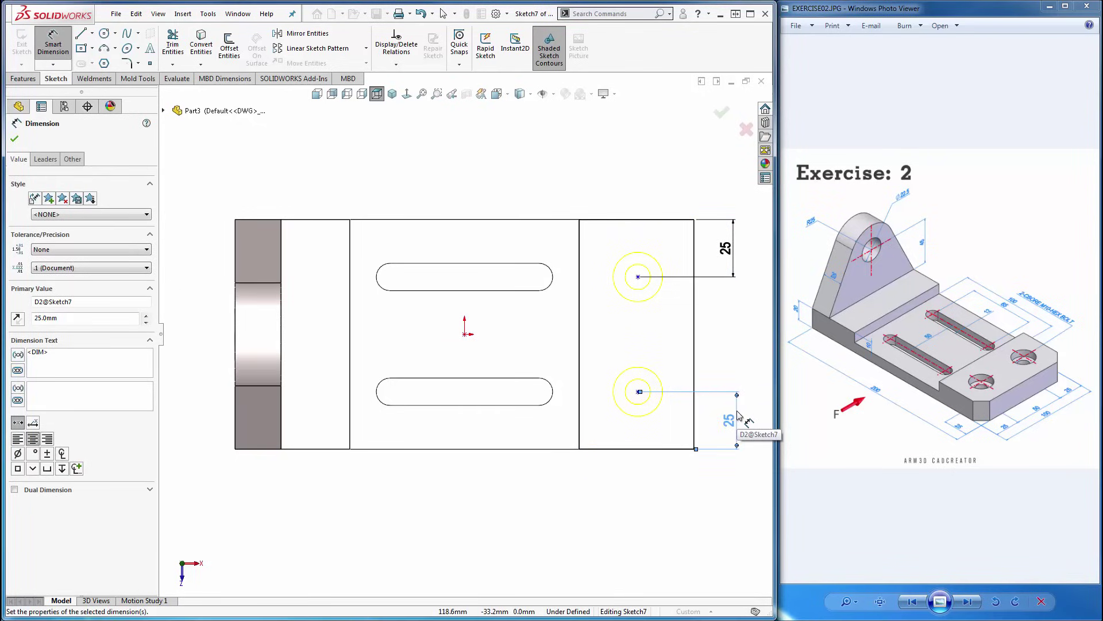
# Dimension the lower hole 25 mm from the right edge and align both hole centres vertically.
pyautogui.click(695, 418)
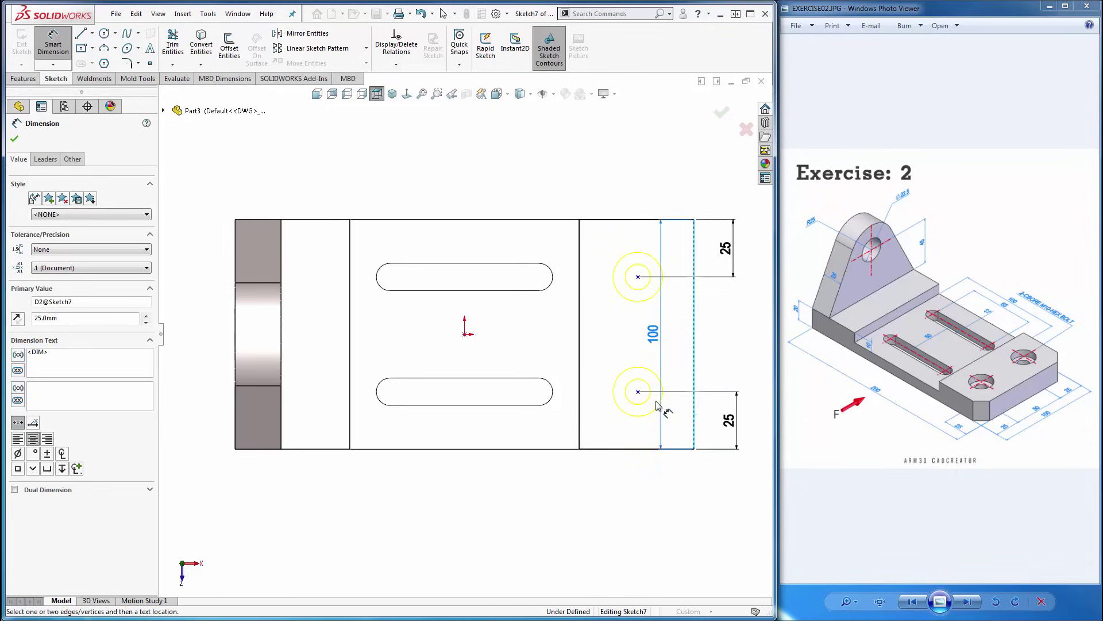
pyautogui.click(638, 392)
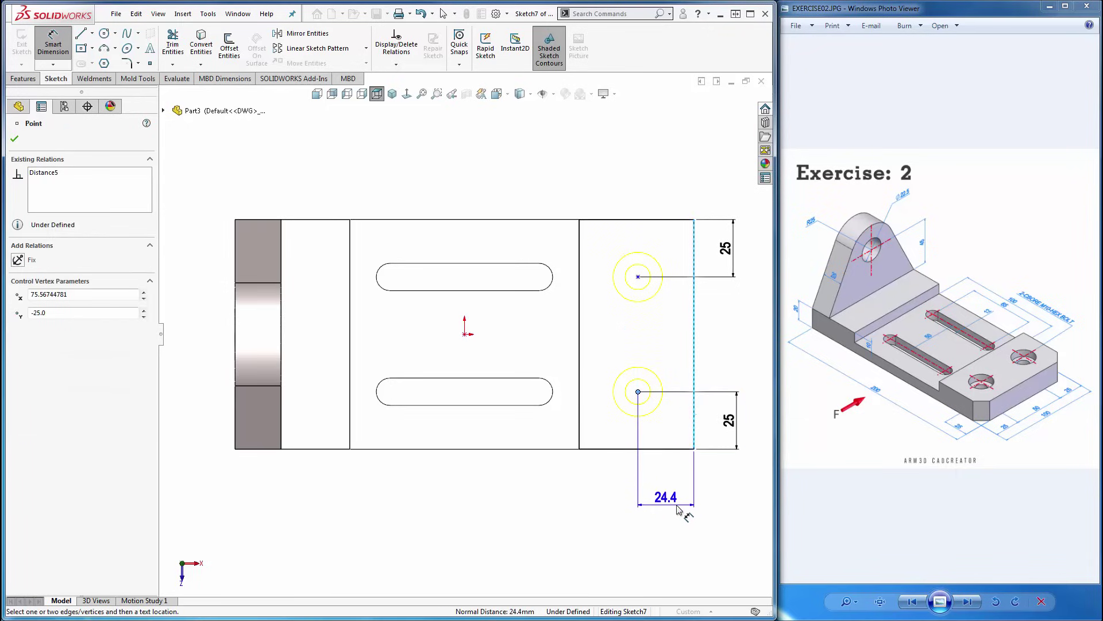
pyautogui.click(678, 510)
pyautogui.write('25')
pyautogui.press('Return')
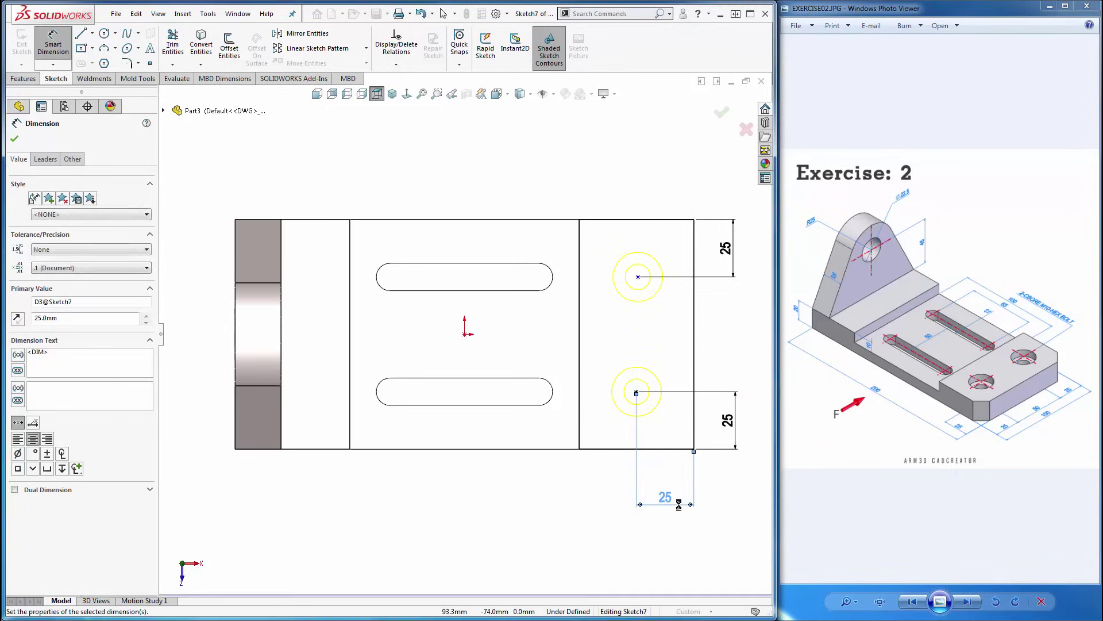
pyautogui.press('Escape')
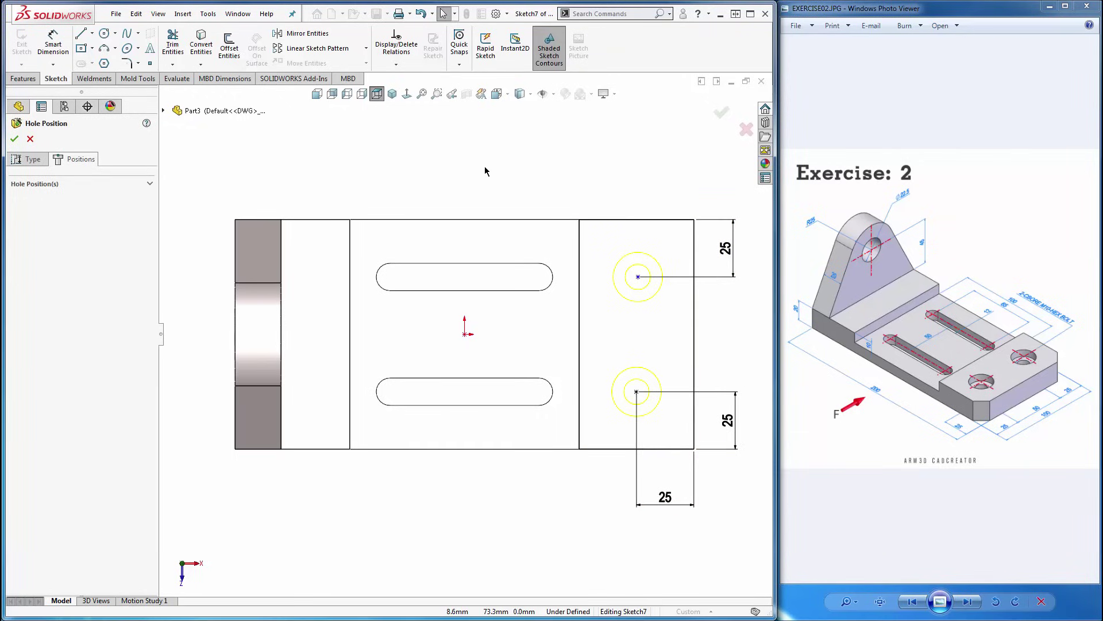
pyautogui.click(638, 277)
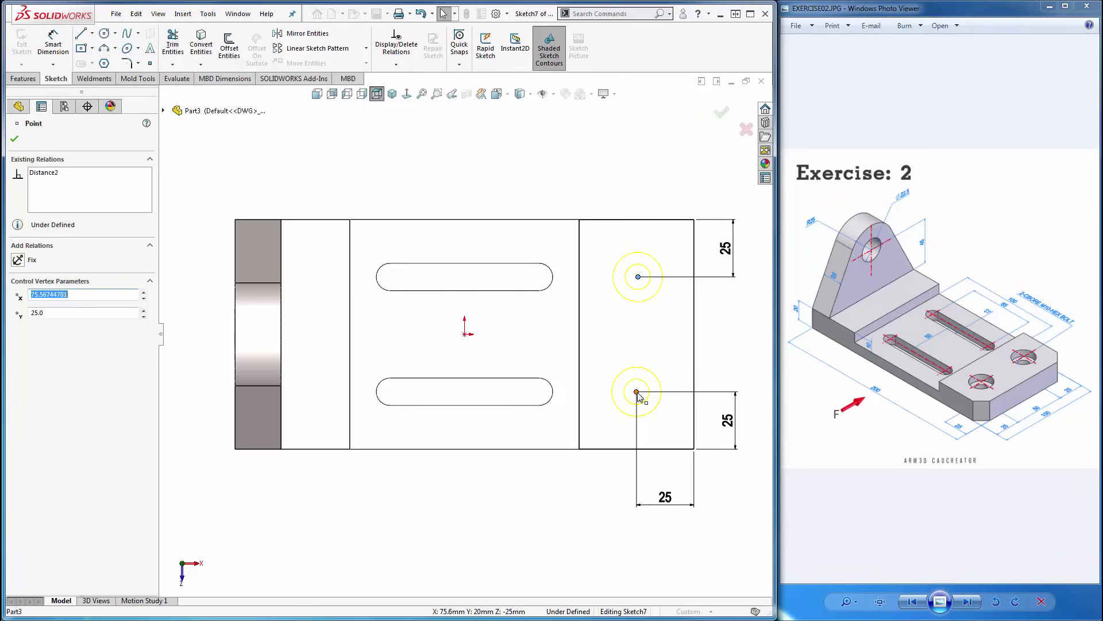
pyautogui.keyDown('ctrl'); pyautogui.click(637, 393); pyautogui.keyUp('ctrl')
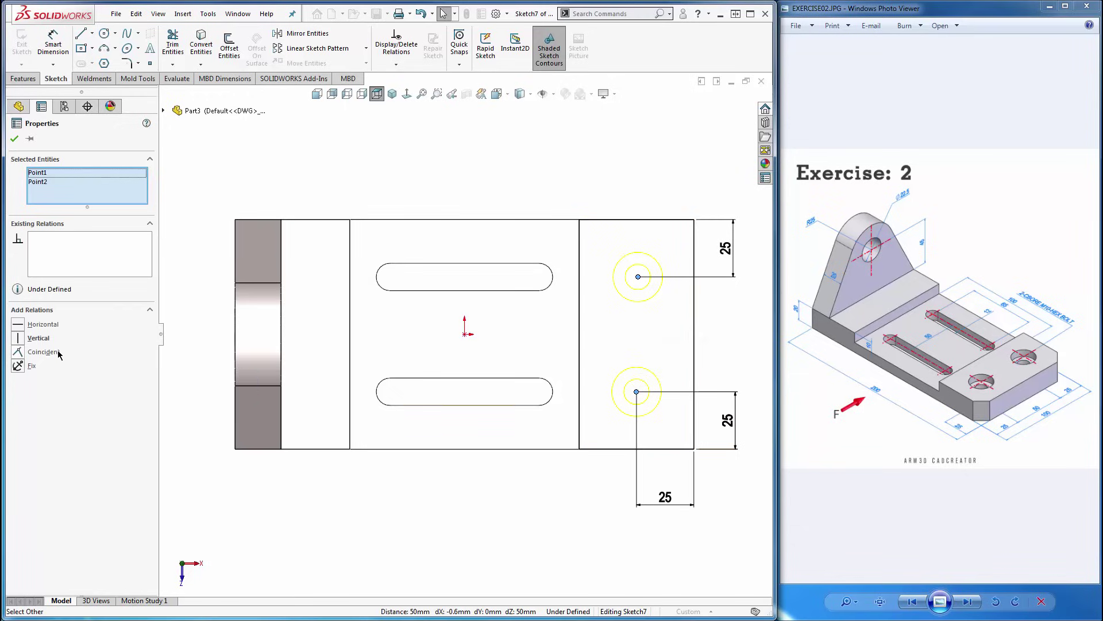
pyautogui.click(18, 339)
pyautogui.click(529, 537)
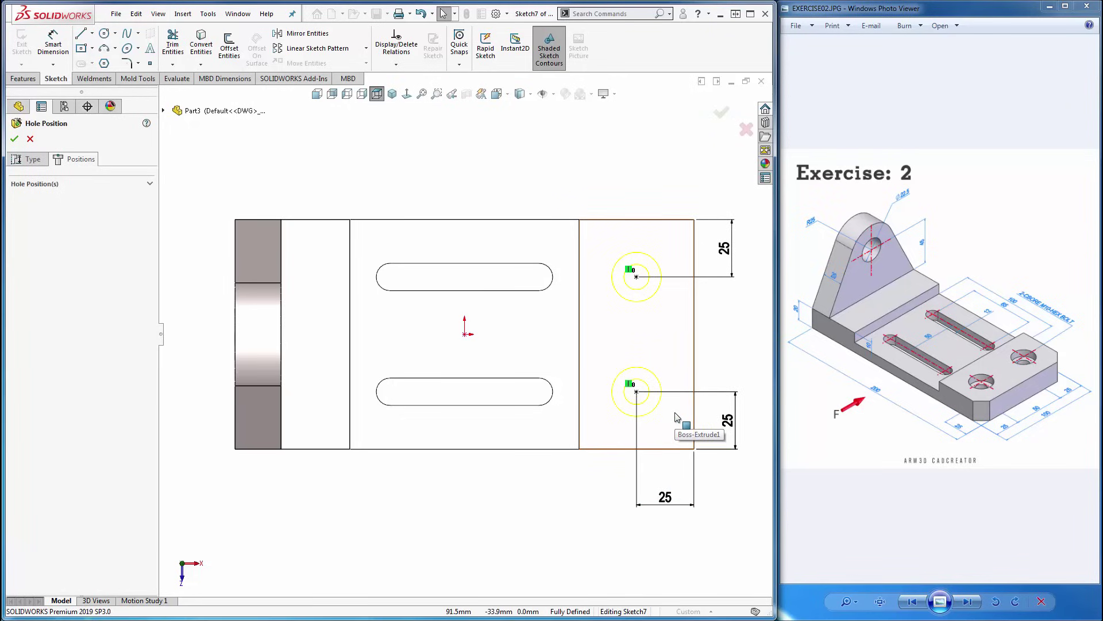
# Complete the M10 counterbore hole feature and view the bracket isometrically.
pyautogui.click(14, 139)
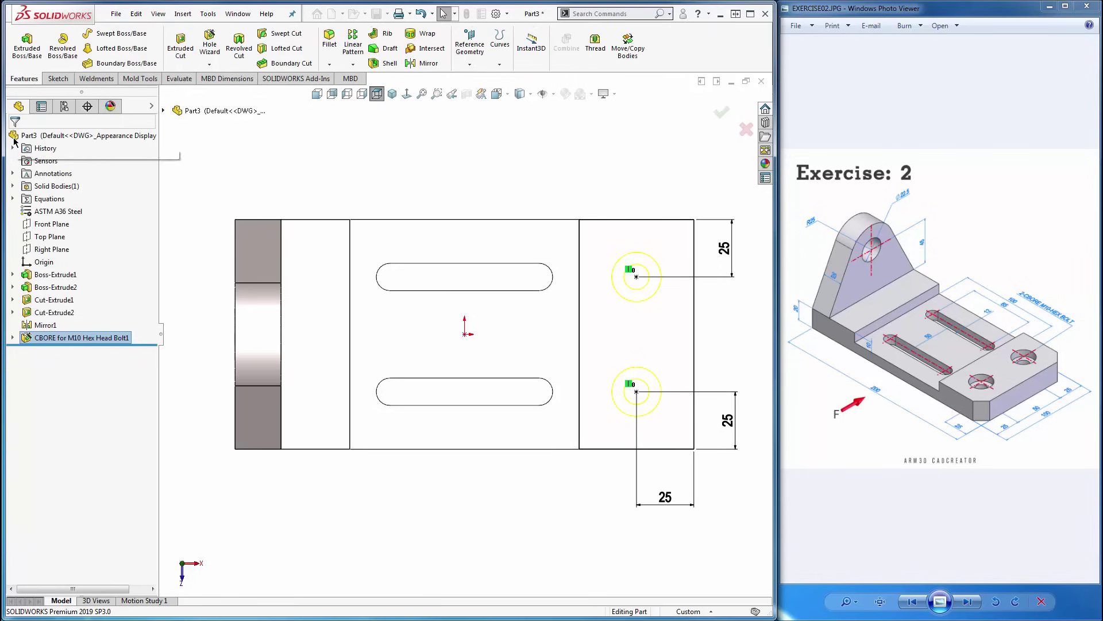
pyautogui.click(393, 96)
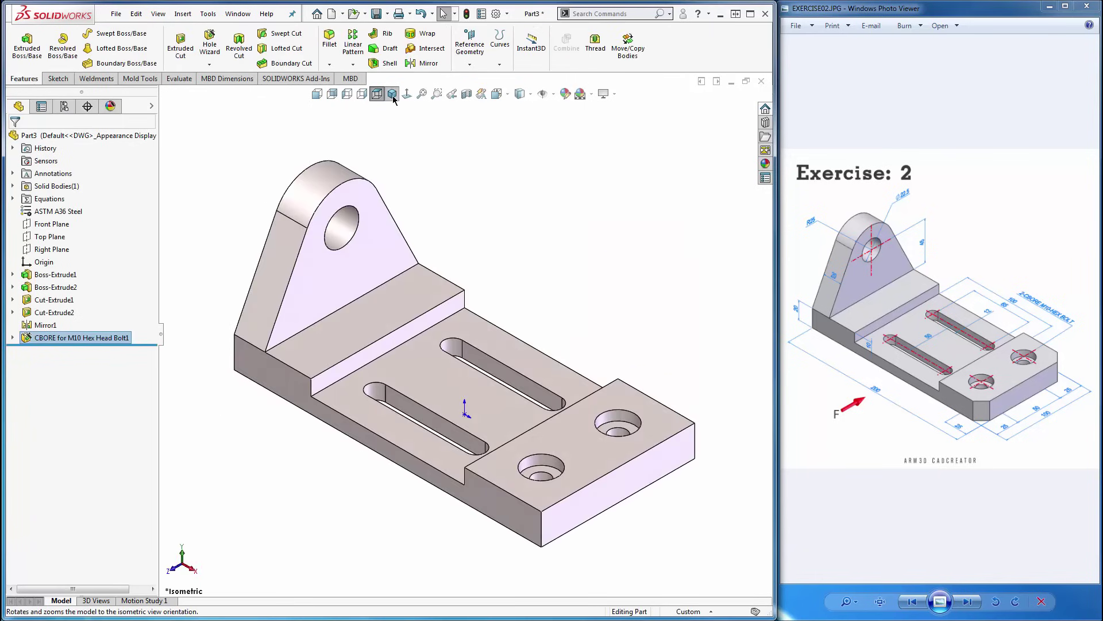
pyautogui.click(507, 240)
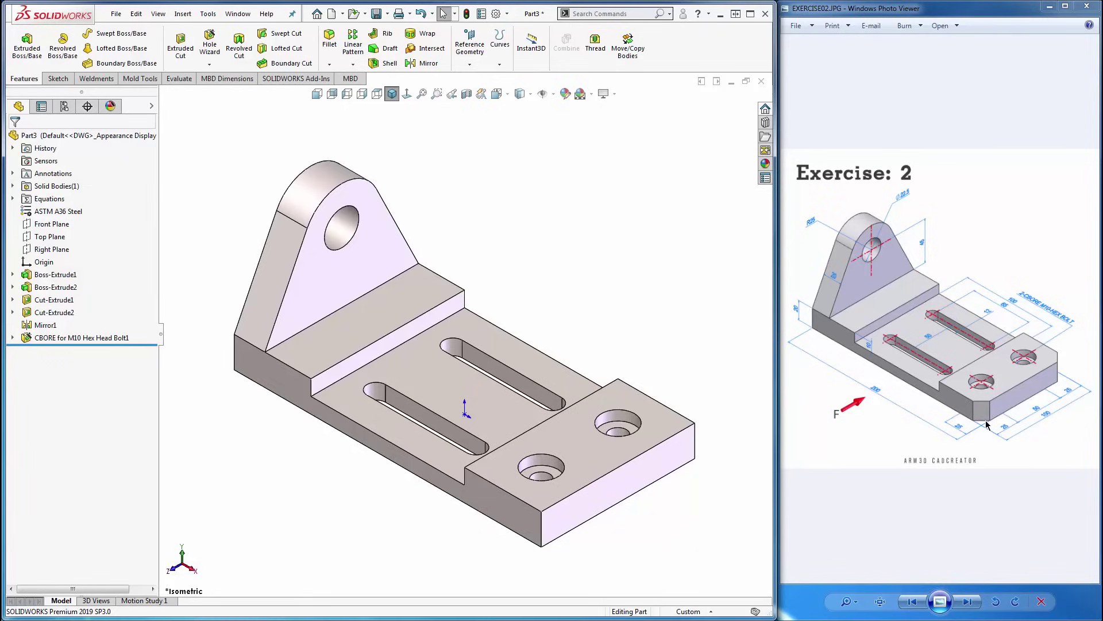
# Add a 10 mm × 45° angle-distance chamfer to the front and right vertical corner edges.
pyautogui.click(330, 65)
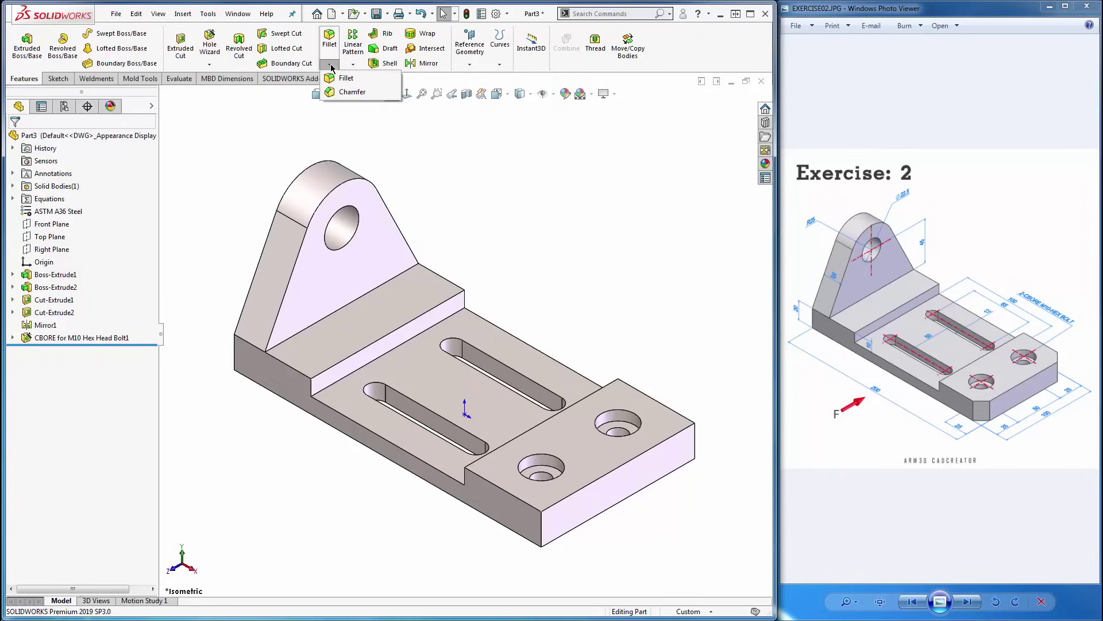
pyautogui.click(350, 92)
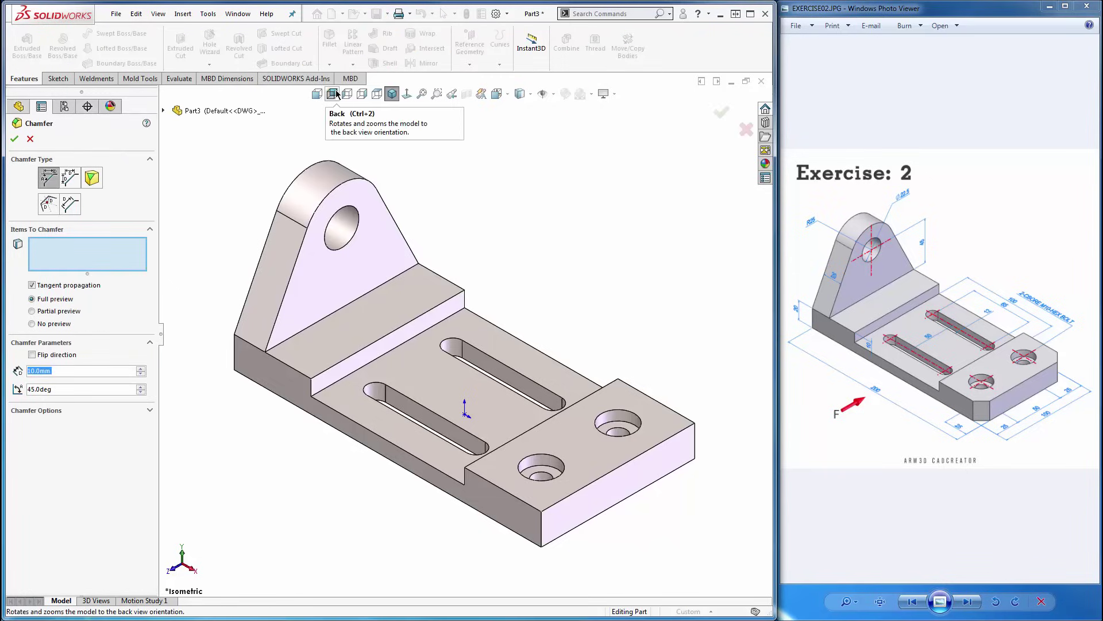
pyautogui.click(49, 181)
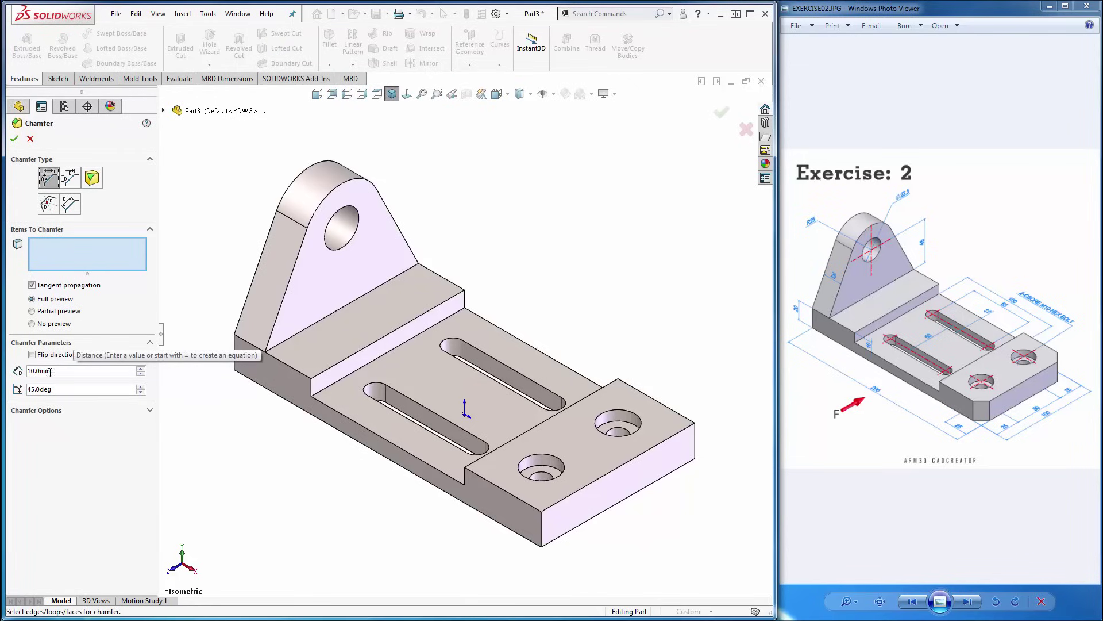
pyautogui.moveTo(56, 372); pyautogui.dragTo(27, 372)
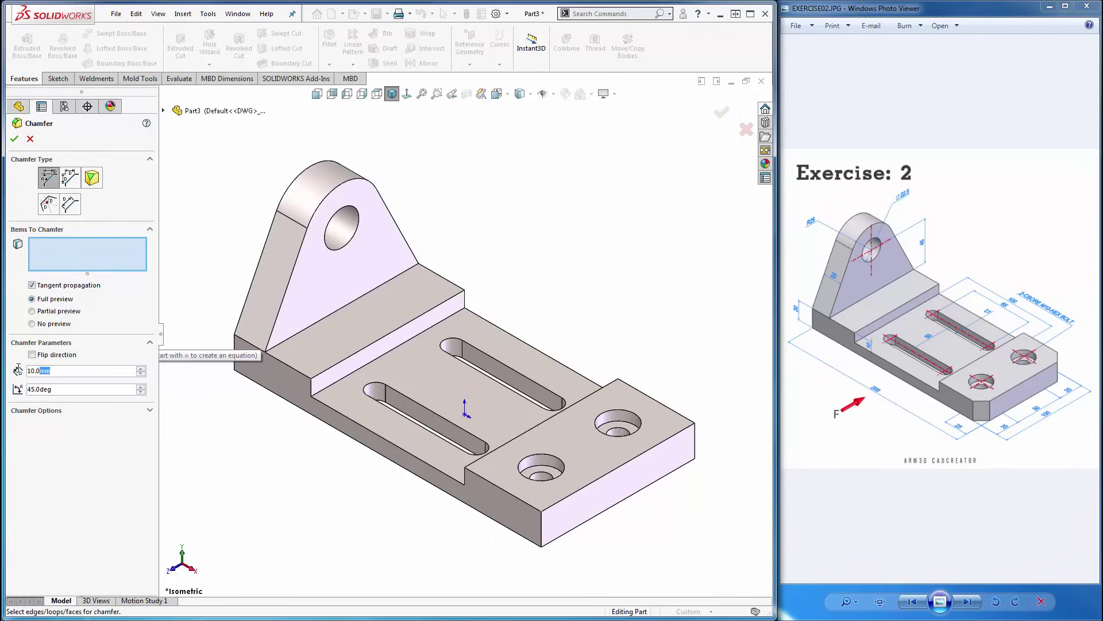
pyautogui.click(63, 390)
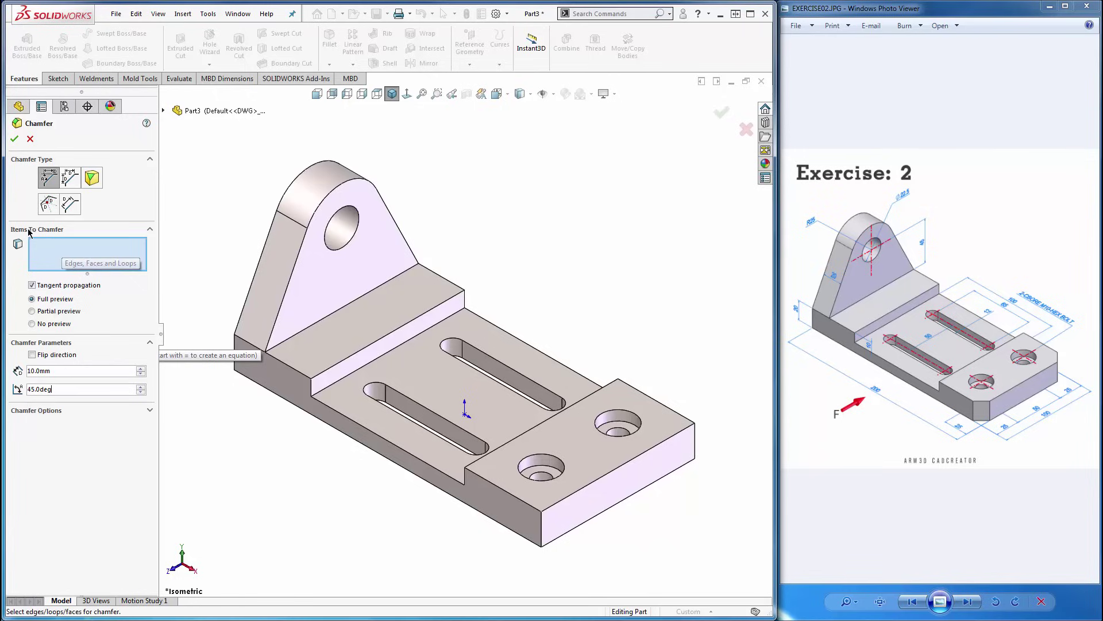
pyautogui.click(57, 250)
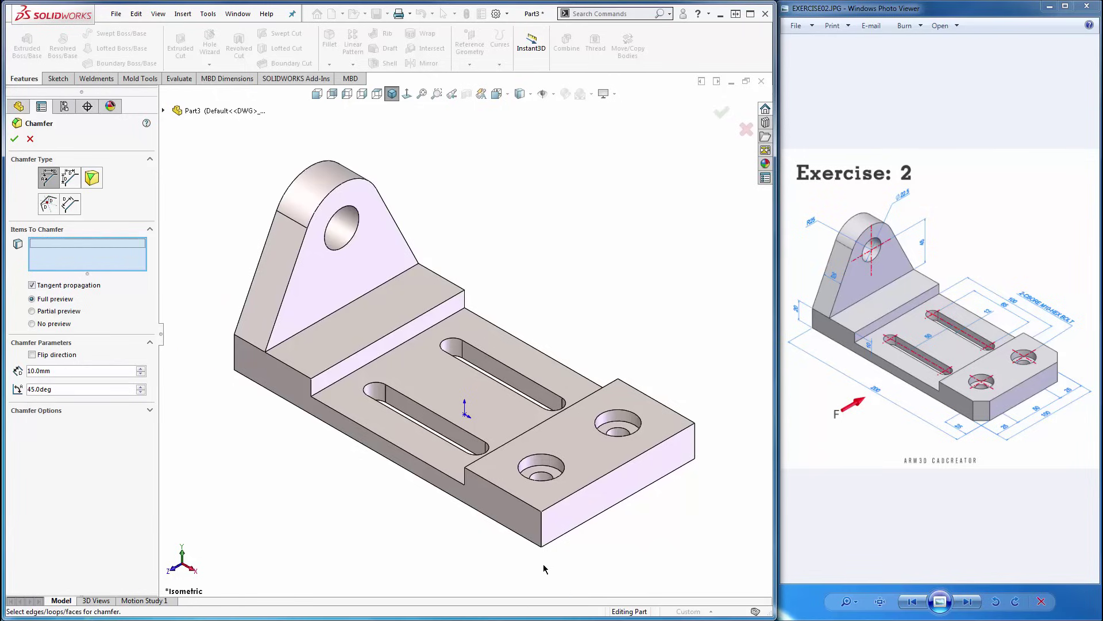
pyautogui.click(541, 526)
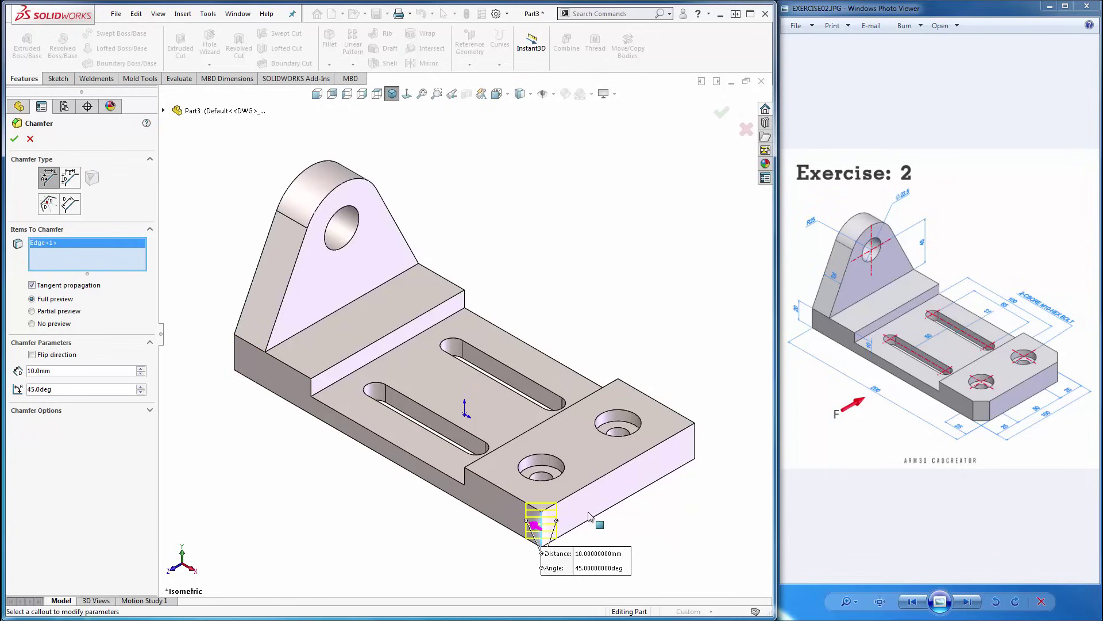
pyautogui.click(696, 442)
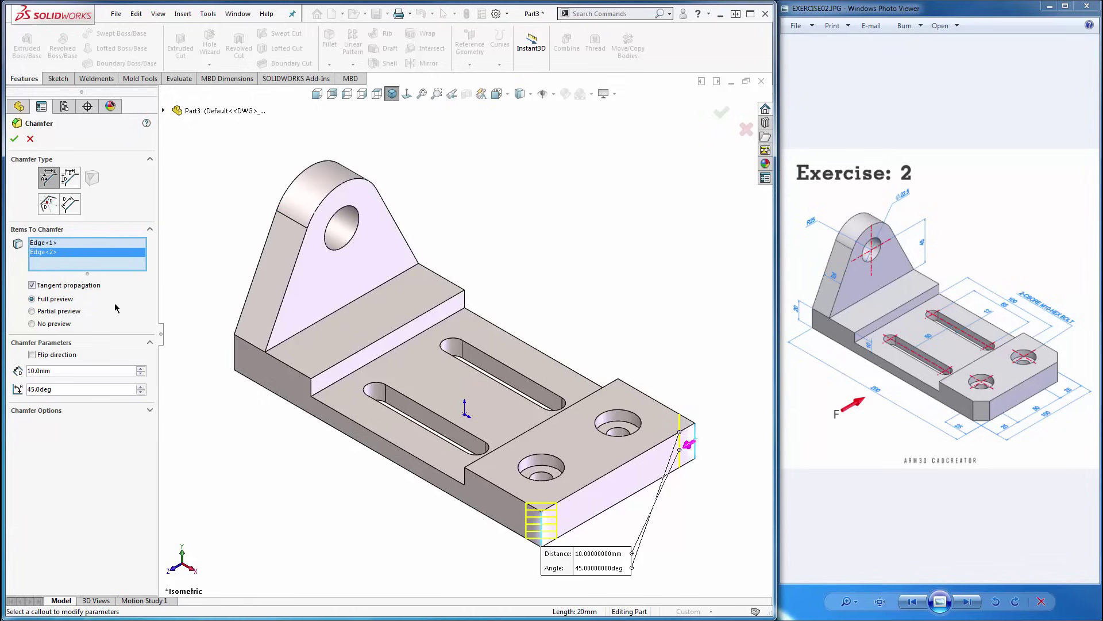
pyautogui.click(14, 139)
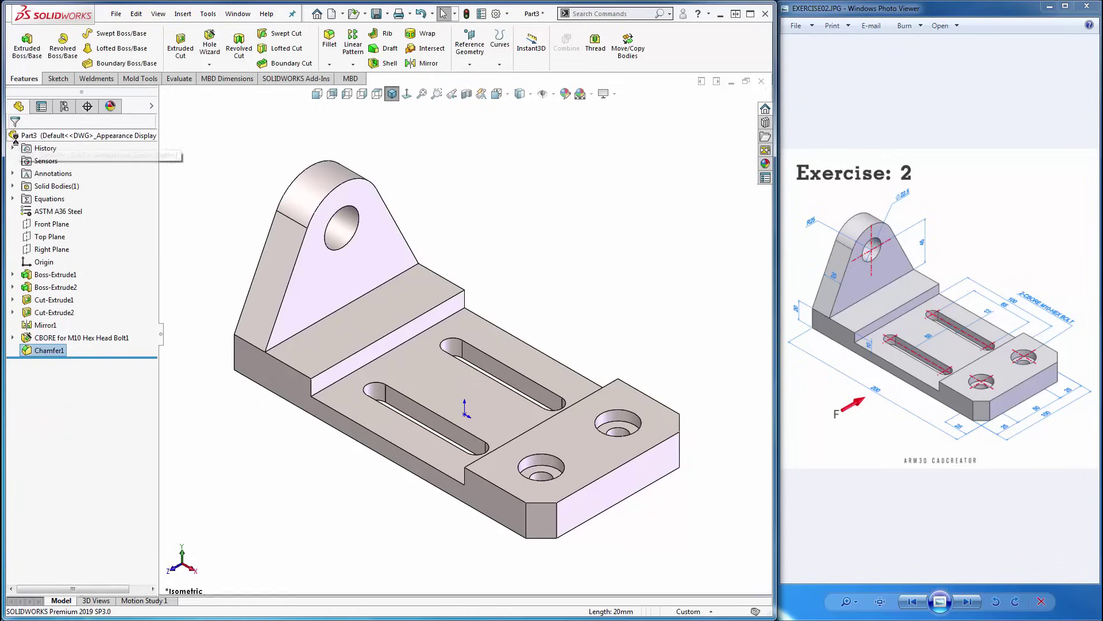